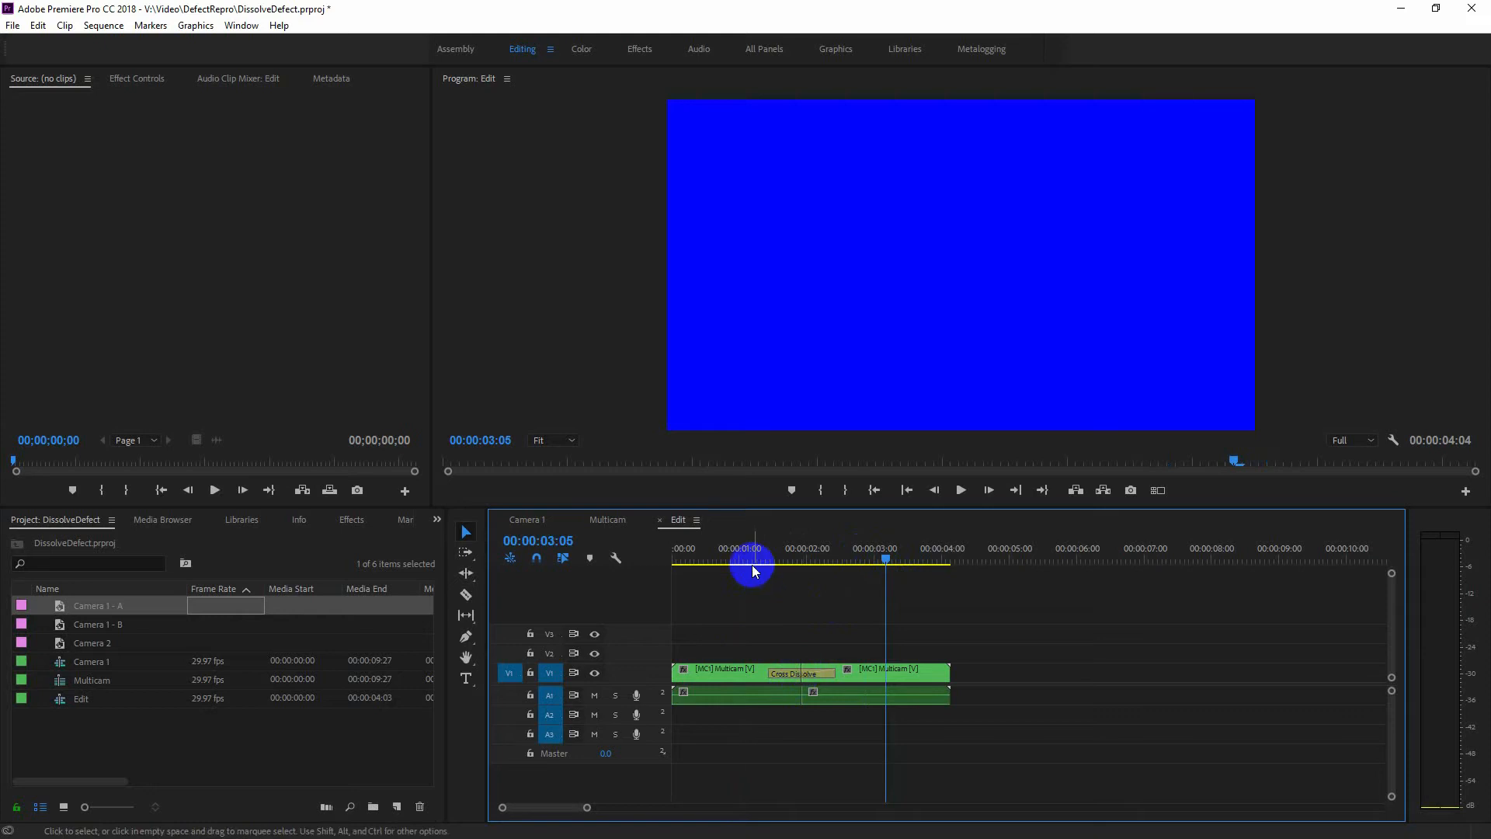
Scrub the playhead across the Cross Dissolve between the two multicam clips in the Edit sequence.
{"action": "left_click_drag", "start_coordinate": [752, 561], "coordinate": [764, 563]}
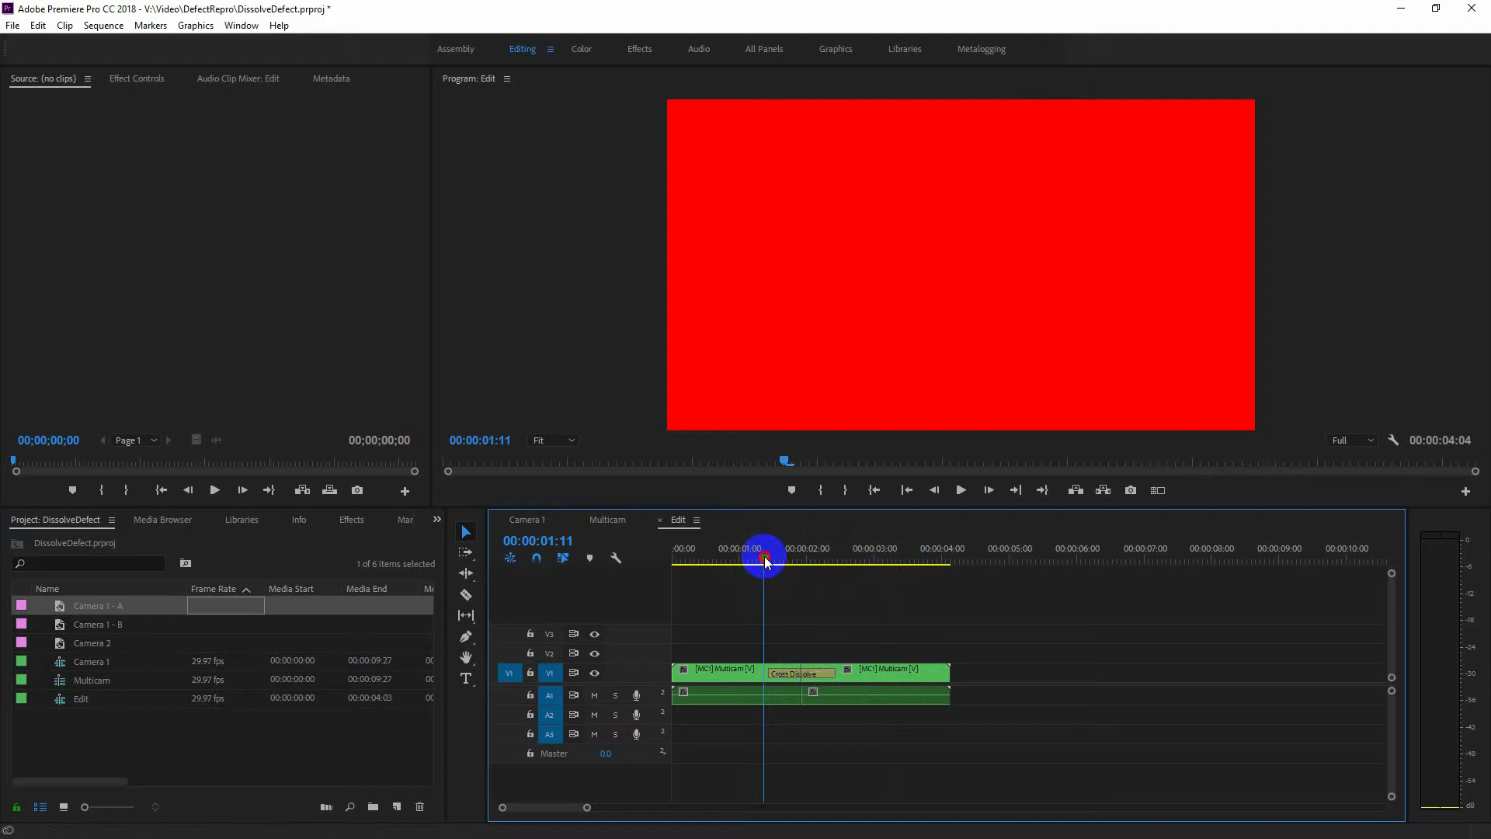
{"action": "left_click_drag", "start_coordinate": [765, 561], "coordinate": [848, 582]}
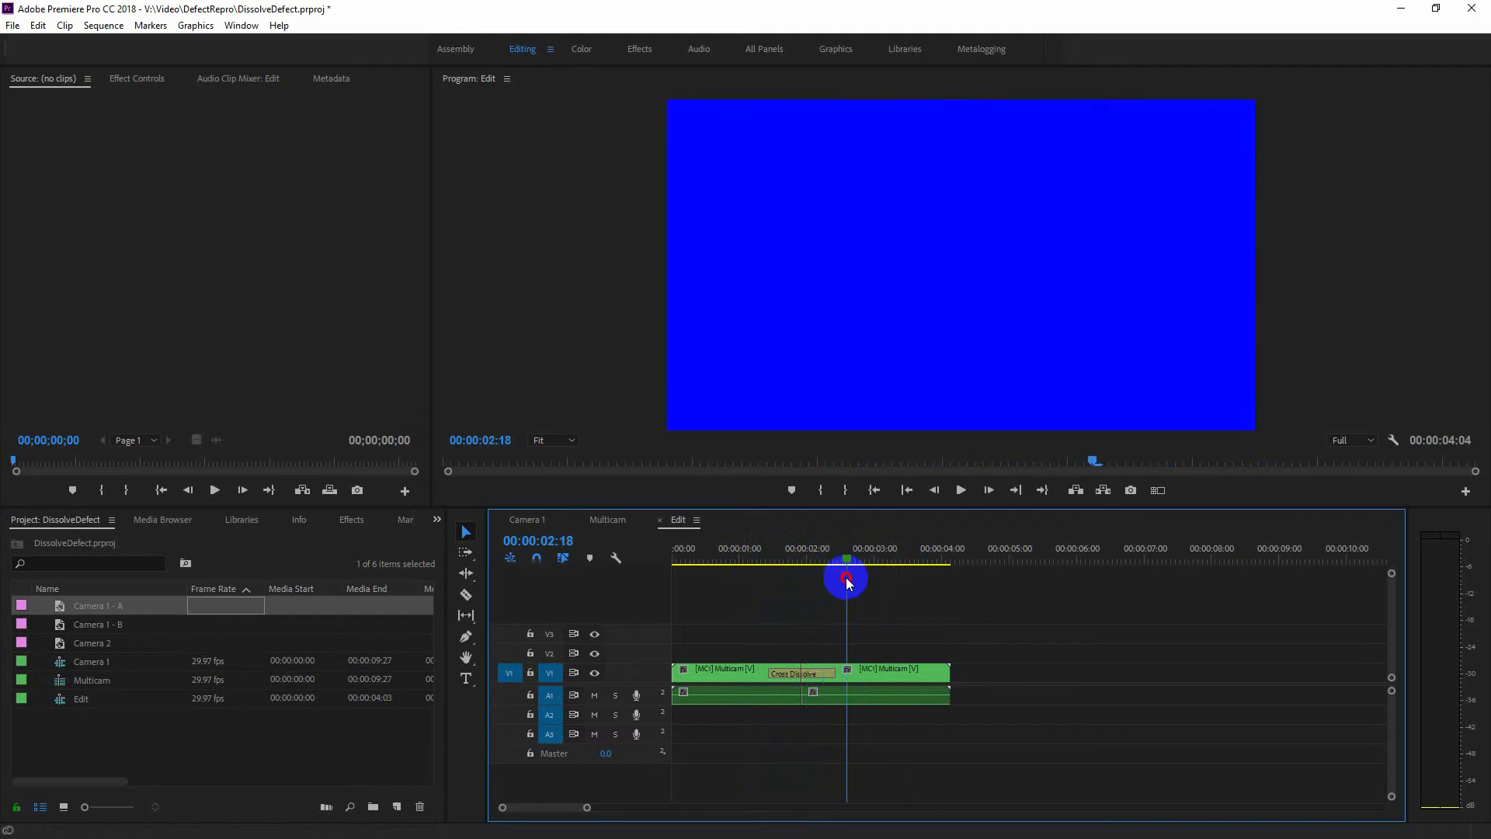
Set the project renderer to Mercury Playback Engine Software Only and scrub through the Cross Dissolve again.
{"action": "left_click", "coordinate": [13, 25]}
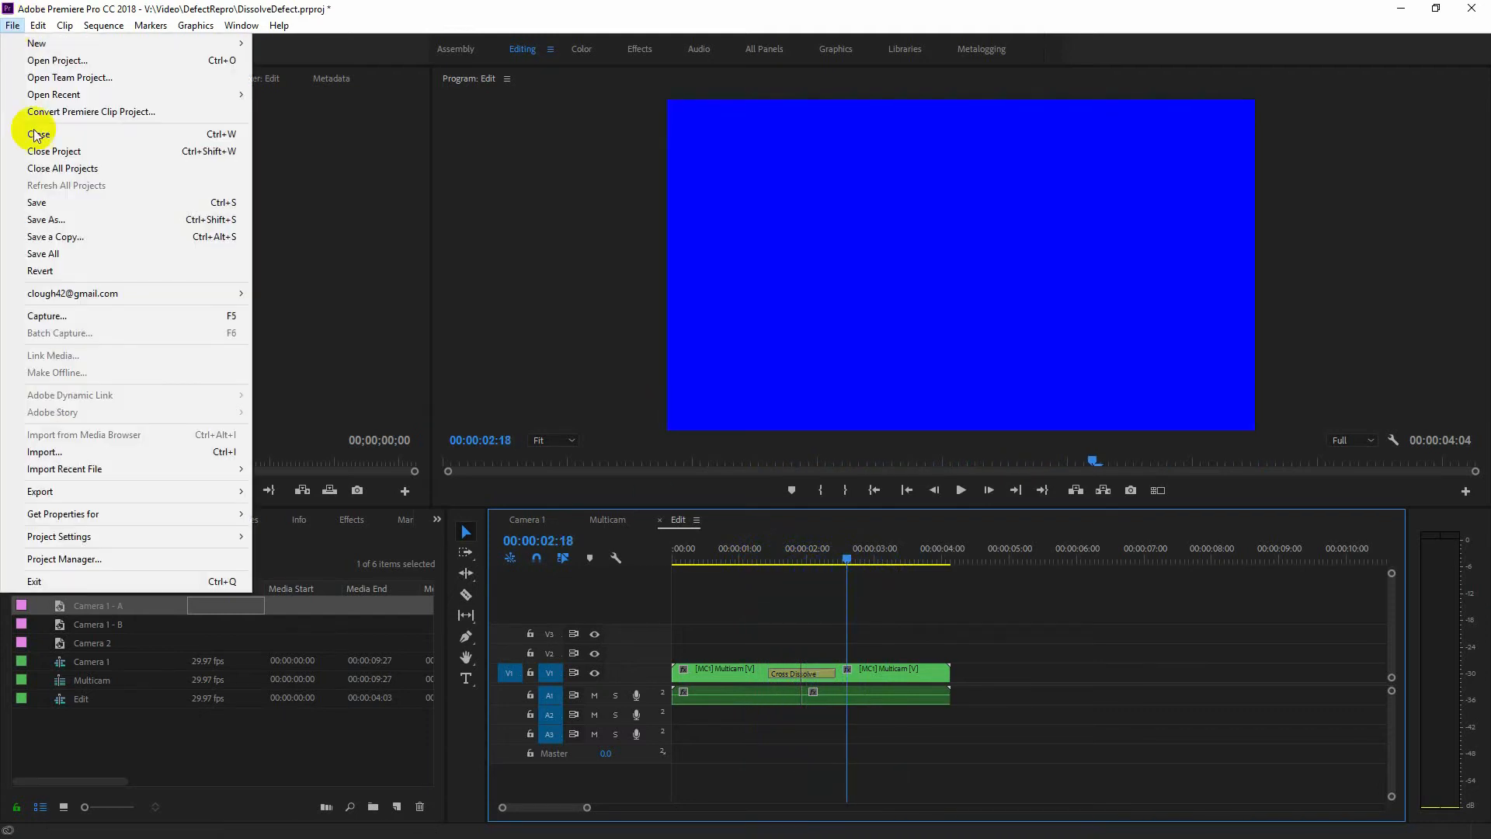
{"action": "mouse_move", "coordinate": [114, 534]}
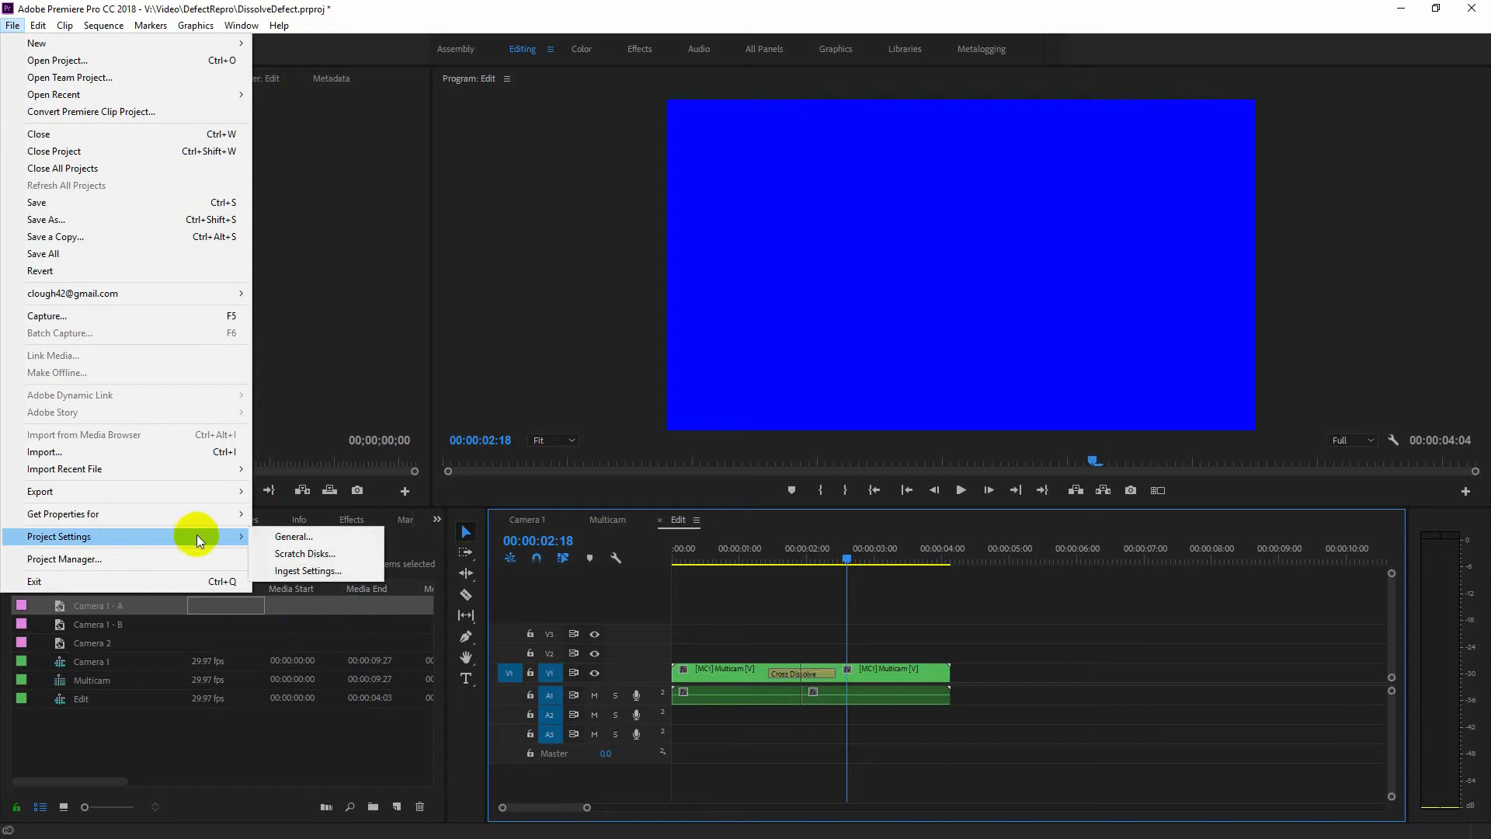
{"action": "left_click", "coordinate": [282, 536]}
{"action": "left_click", "coordinate": [721, 278]}
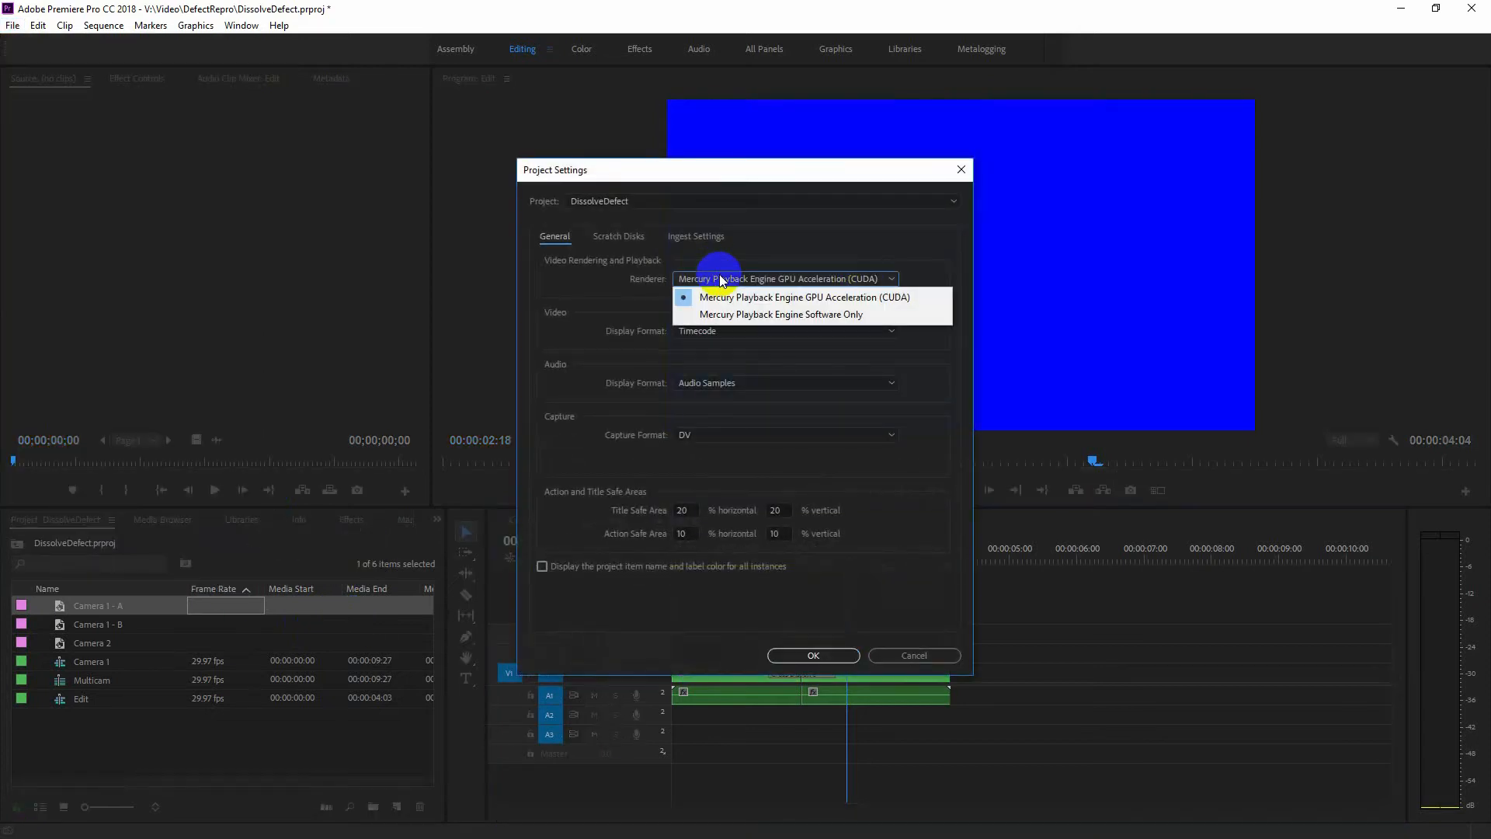
{"action": "left_click", "coordinate": [721, 314]}
{"action": "left_click", "coordinate": [815, 652]}
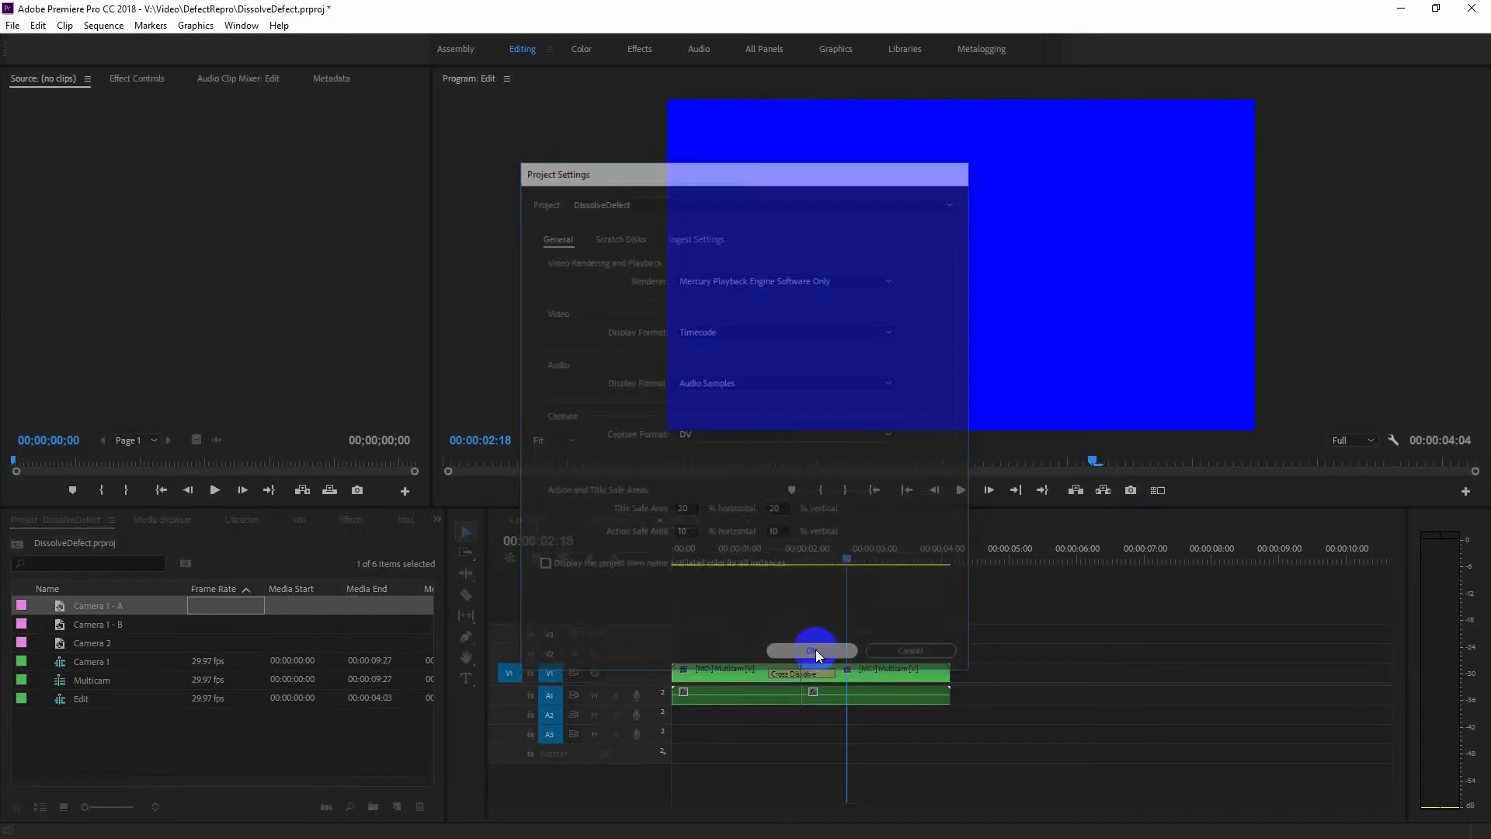
{"action": "left_click", "coordinate": [758, 556]}
{"action": "left_click_drag", "start_coordinate": [757, 557], "coordinate": [760, 592]}
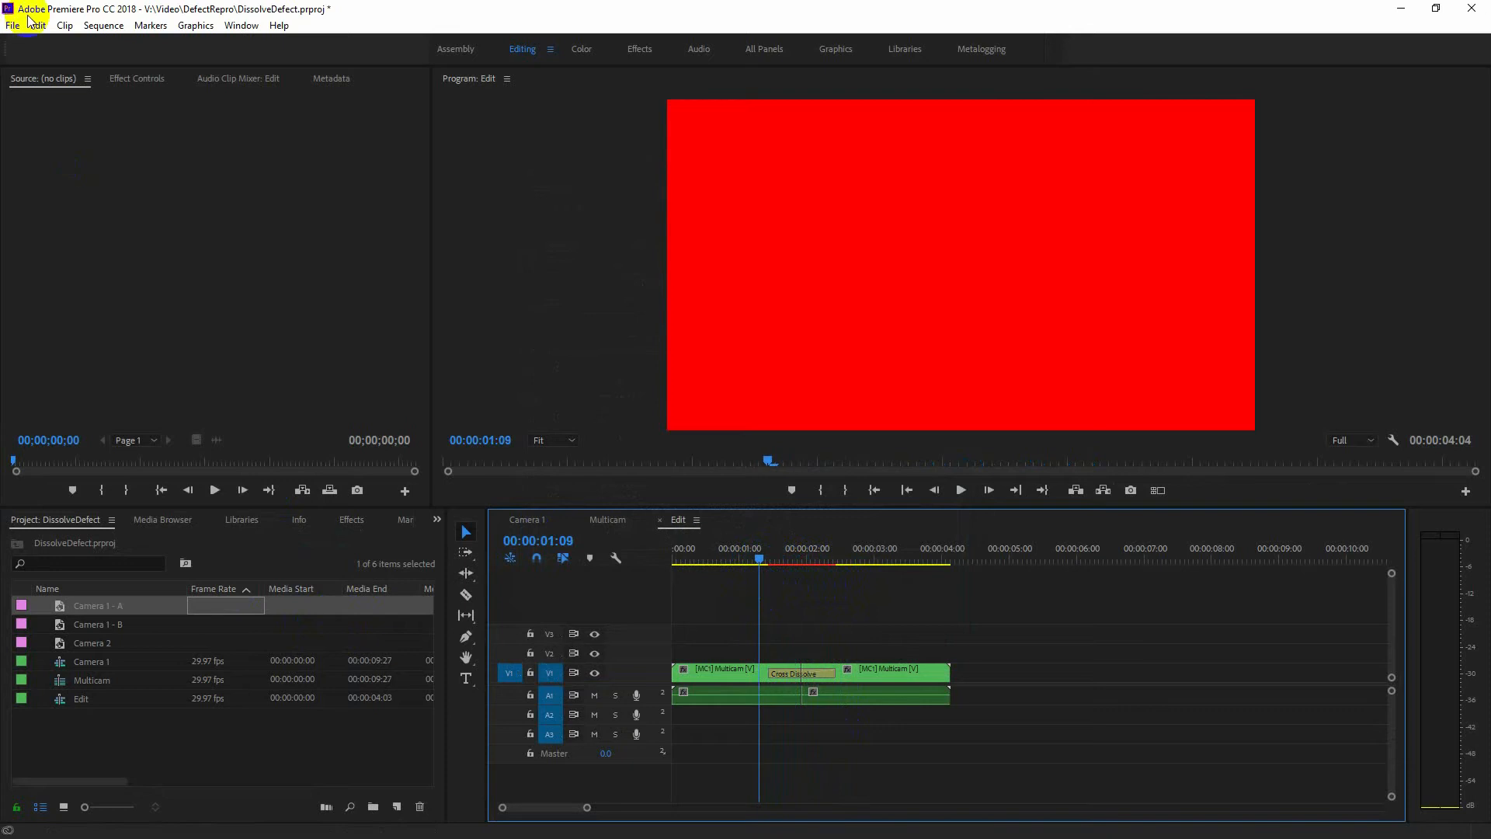
Set the project renderer to Mercury Playback Engine GPU Acceleration (CUDA) and scrub through the Cross Dissolve.
{"action": "left_click", "coordinate": [13, 25]}
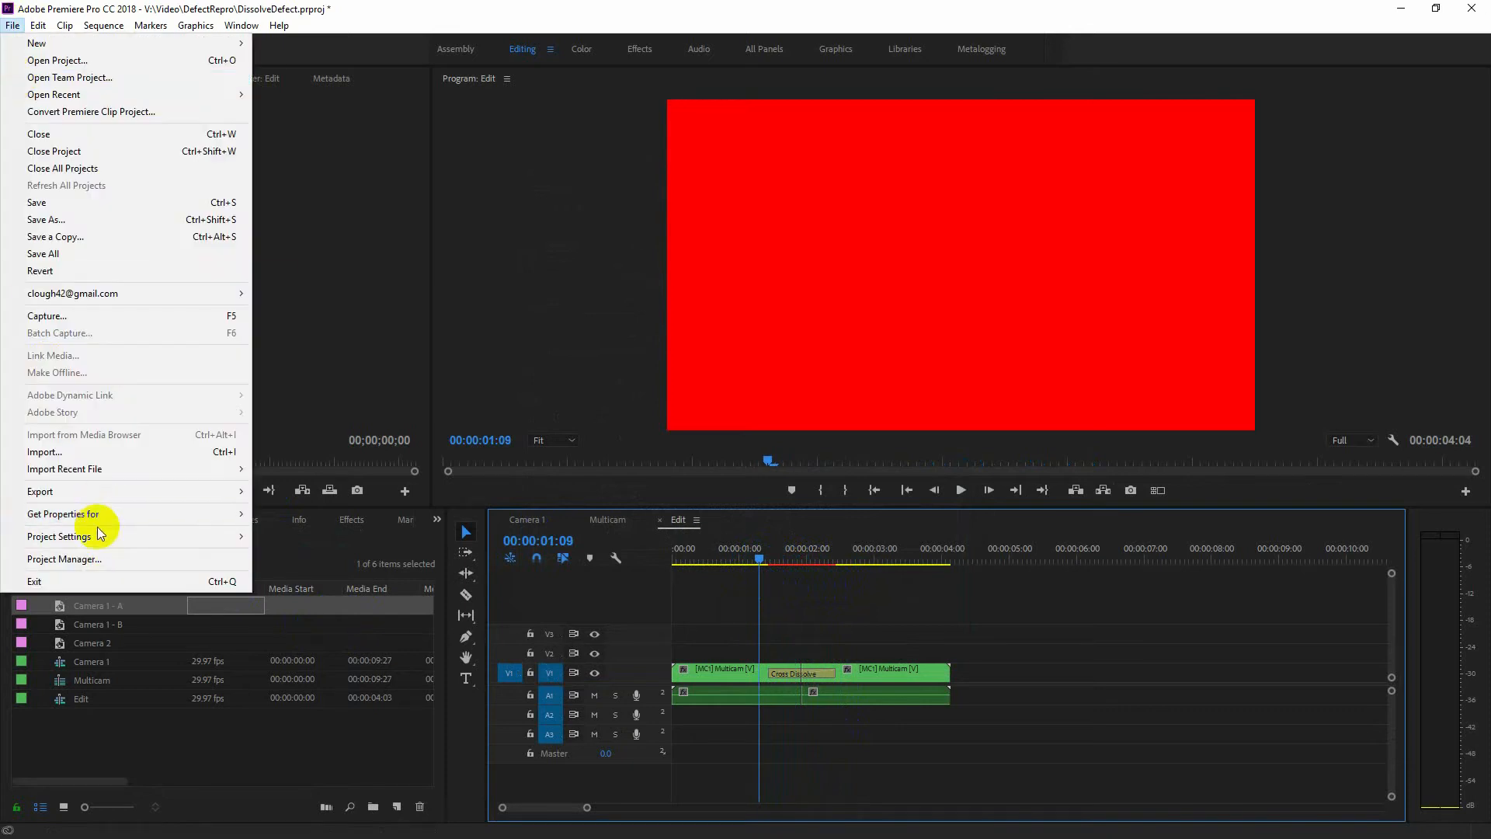
{"action": "mouse_move", "coordinate": [233, 536]}
{"action": "left_click", "coordinate": [296, 534]}
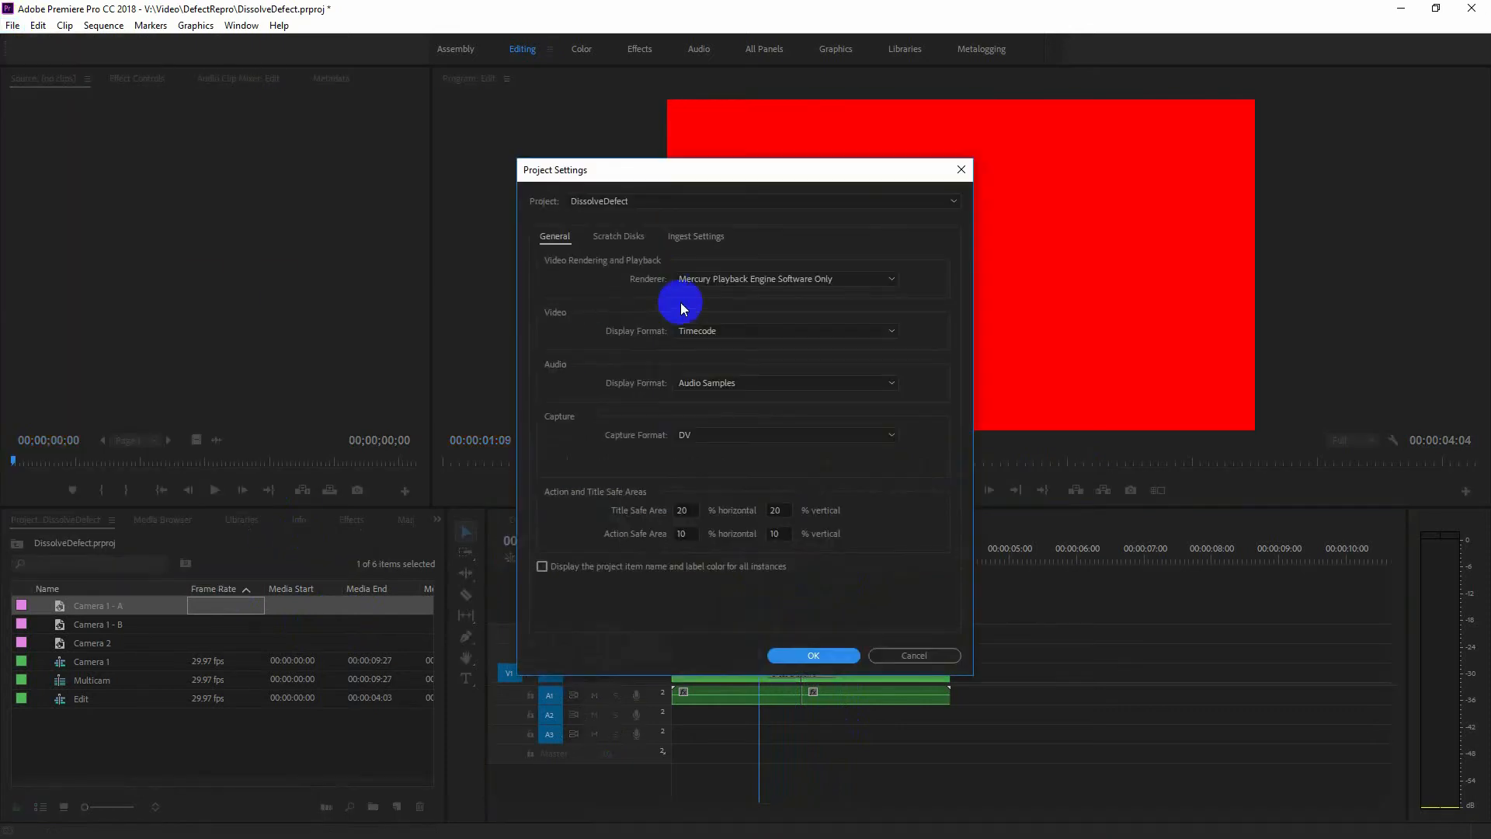
{"action": "left_click", "coordinate": [707, 283]}
{"action": "left_click", "coordinate": [756, 296]}
{"action": "left_click", "coordinate": [779, 658]}
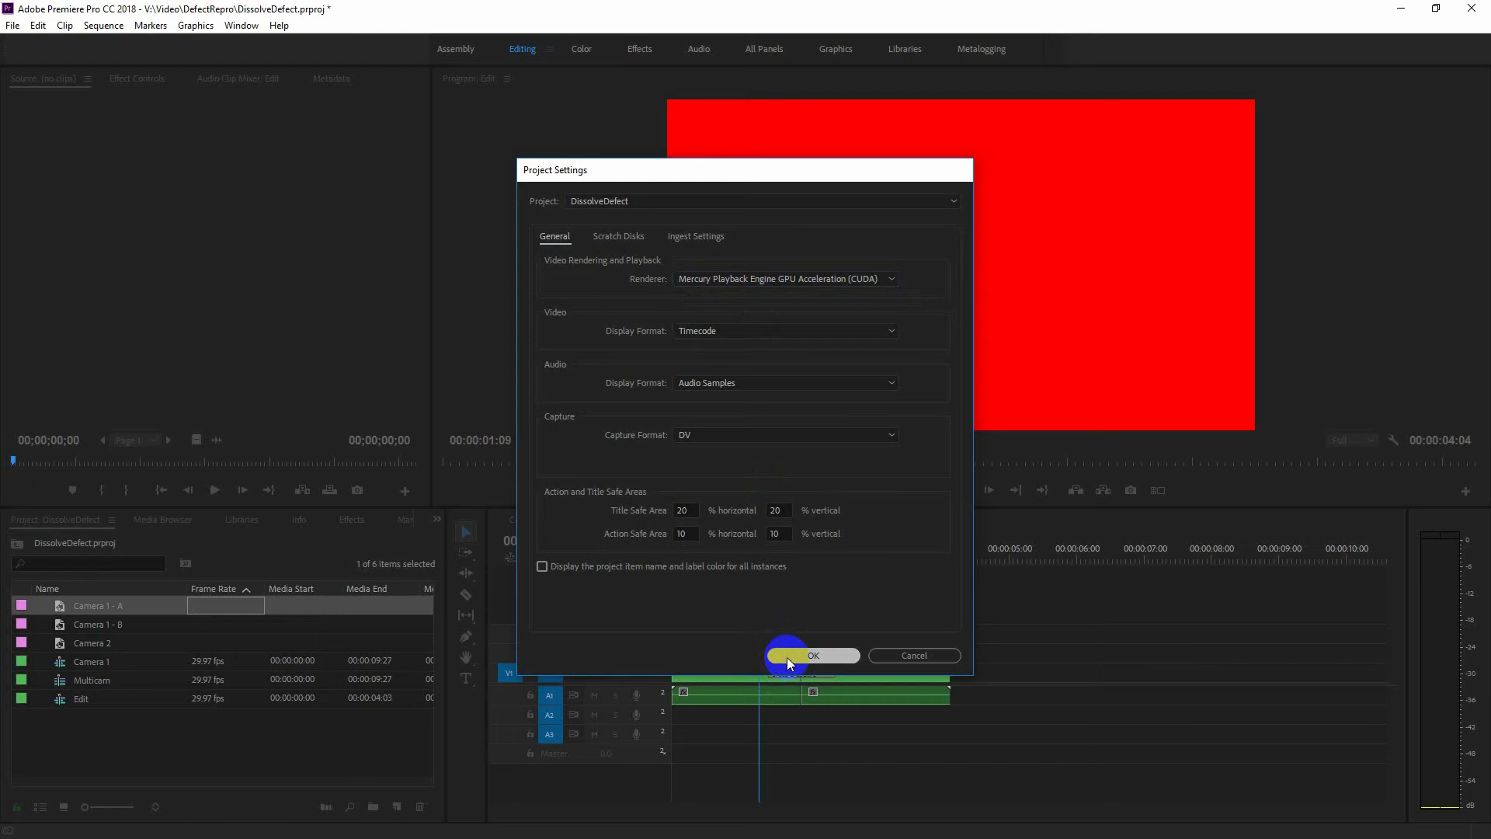
{"action": "mouse_move", "coordinate": [759, 561]}
{"action": "left_mouse_down"}
{"action": "mouse_move", "coordinate": [839, 579]}
{"action": "mouse_move", "coordinate": [767, 584]}
{"action": "left_mouse_up"}
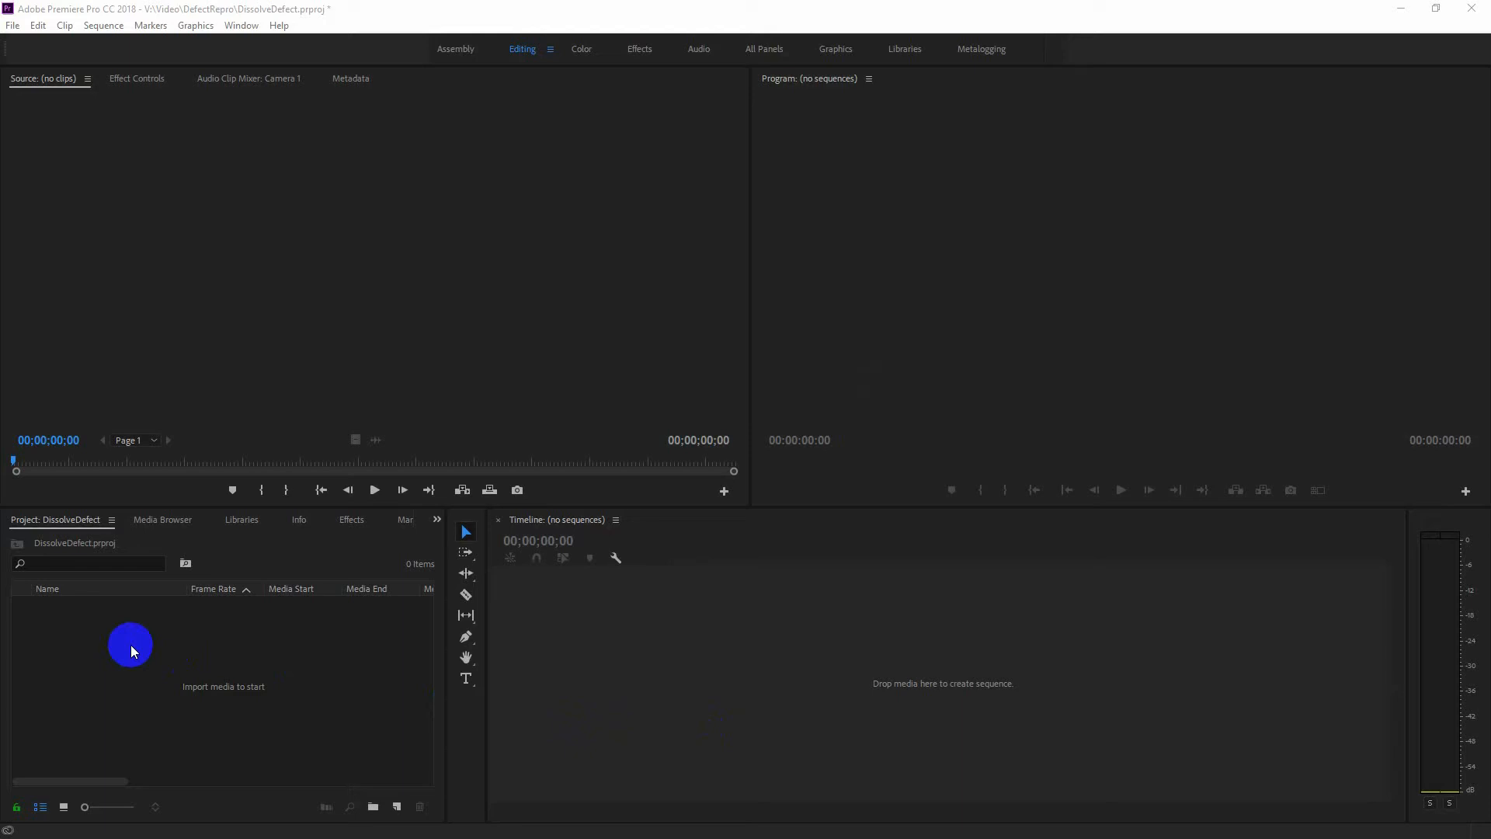
Create a bright red color matte in the empty project and name it "Camera 1 - A".
{"action": "right_click", "coordinate": [132, 645]}
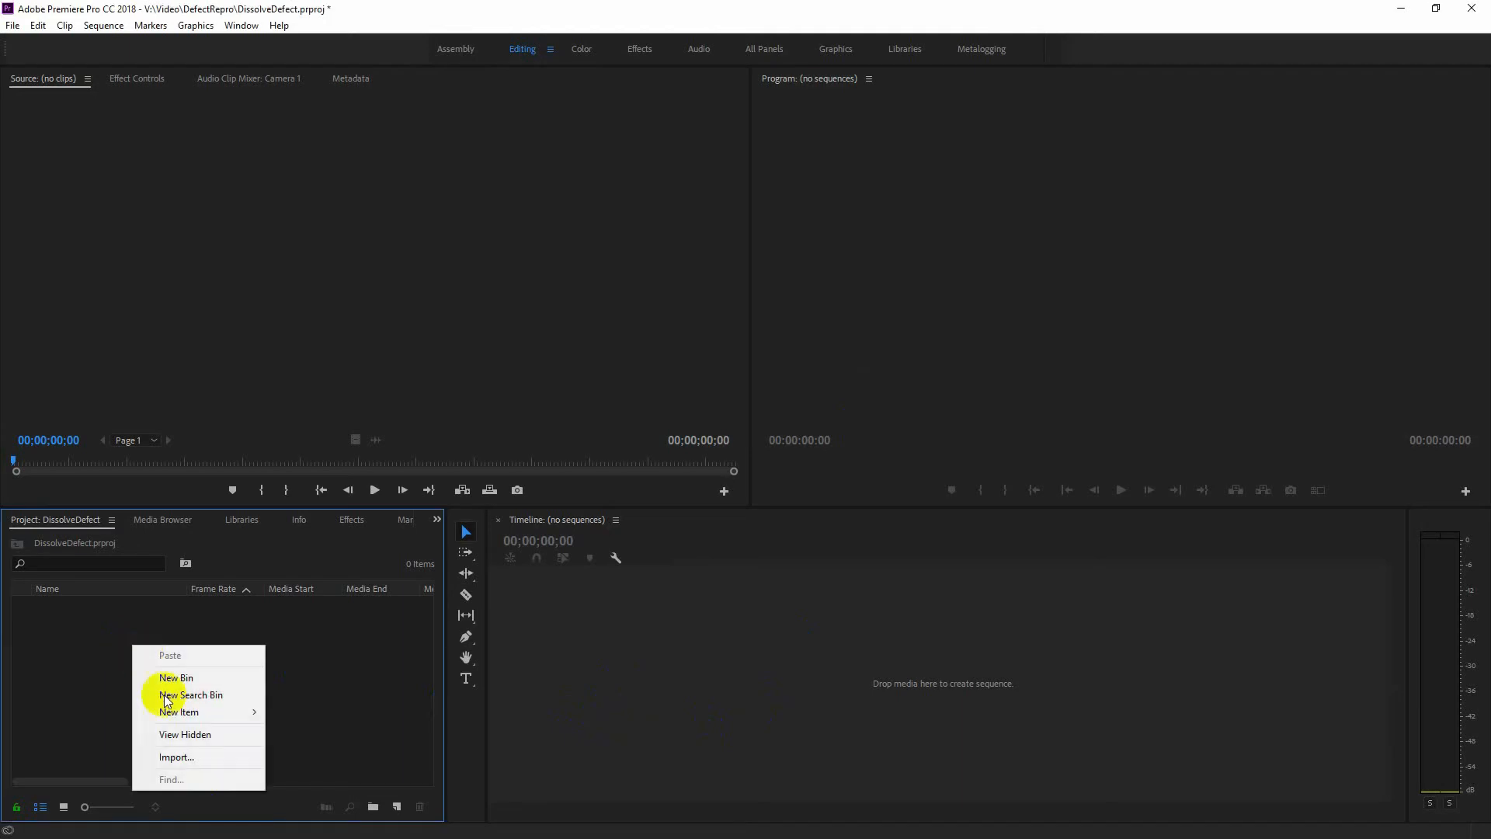
{"action": "mouse_move", "coordinate": [221, 712]}
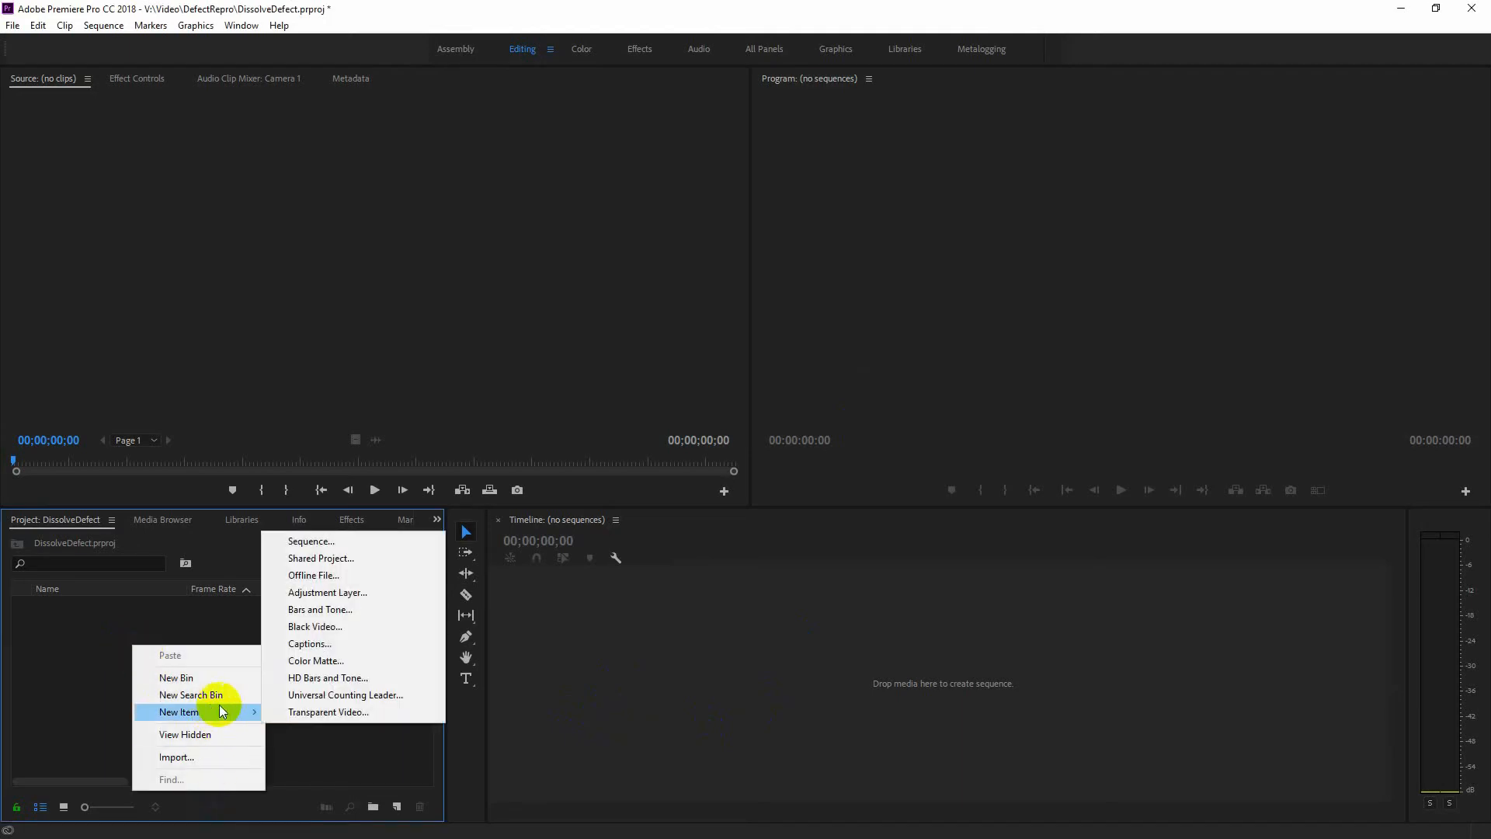
{"action": "left_click", "coordinate": [376, 660]}
{"action": "left_click", "coordinate": [768, 482]}
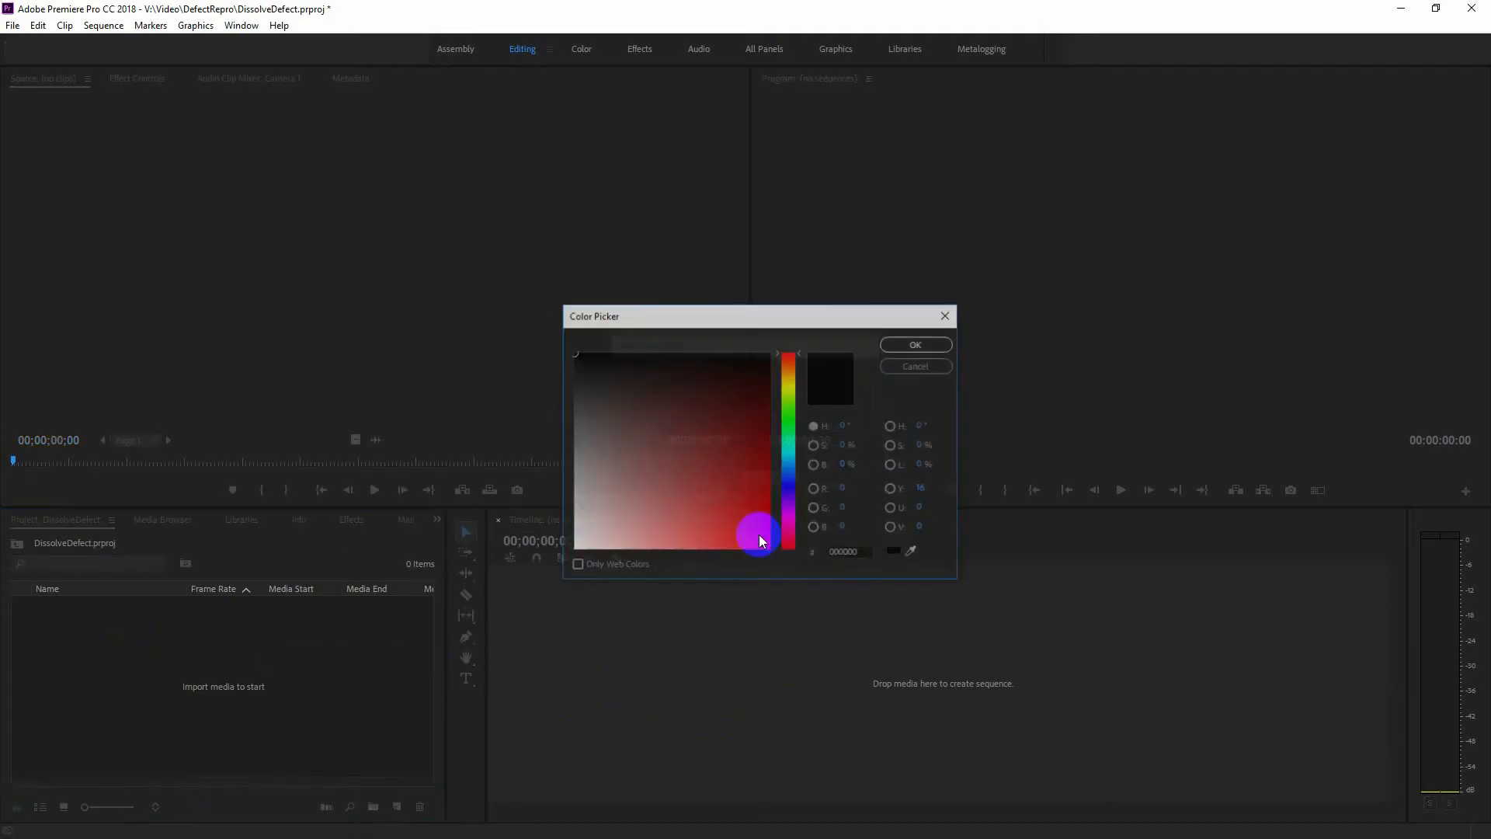
{"action": "mouse_move", "coordinate": [760, 540]}
{"action": "left_mouse_down"}
{"action": "mouse_move", "coordinate": [715, 453]}
{"action": "mouse_move", "coordinate": [803, 606]}
{"action": "left_mouse_up"}
{"action": "left_click", "coordinate": [921, 349]}
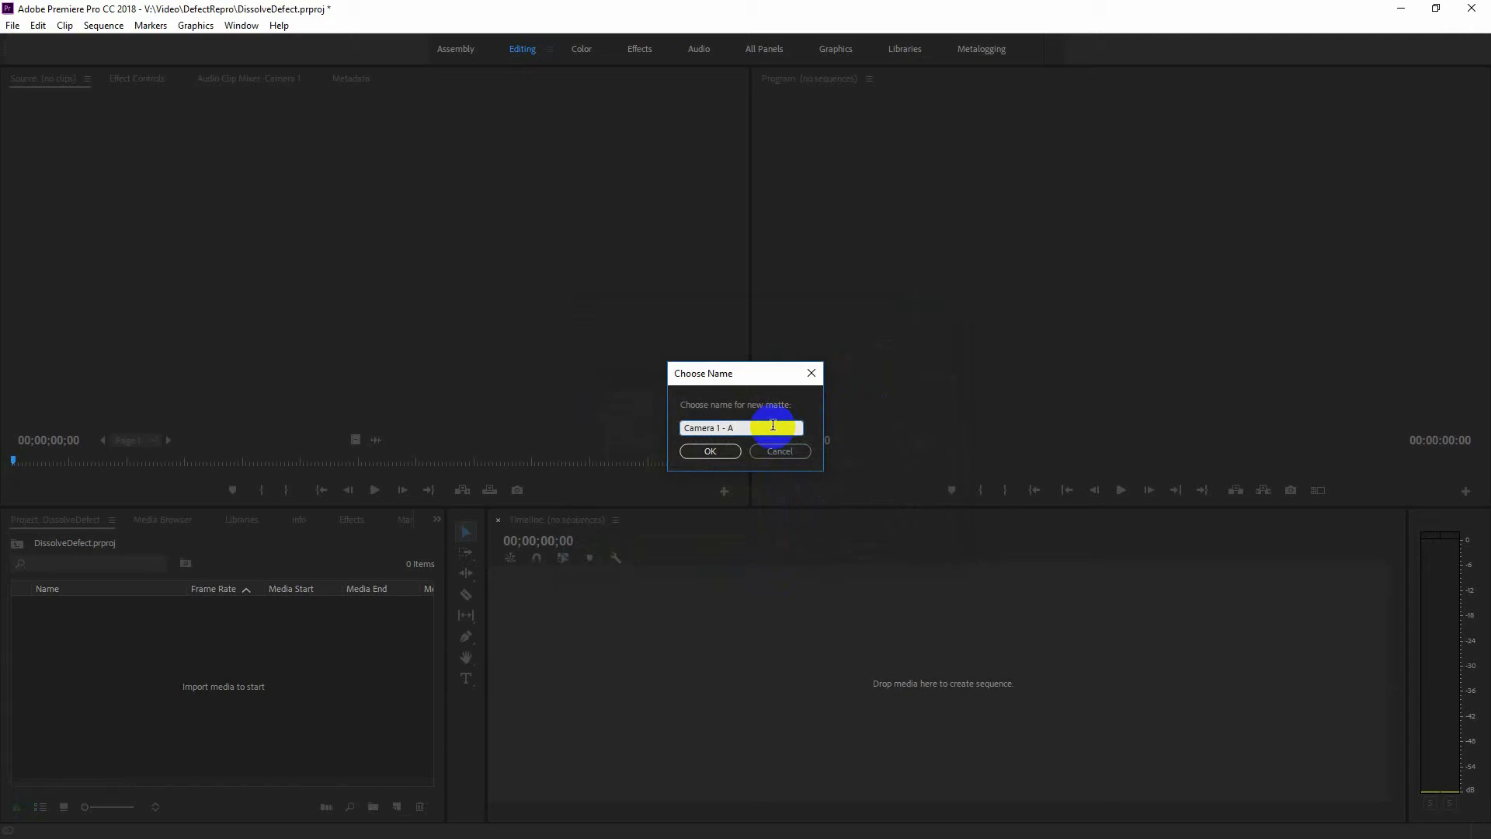
{"action": "left_click", "coordinate": [712, 451]}
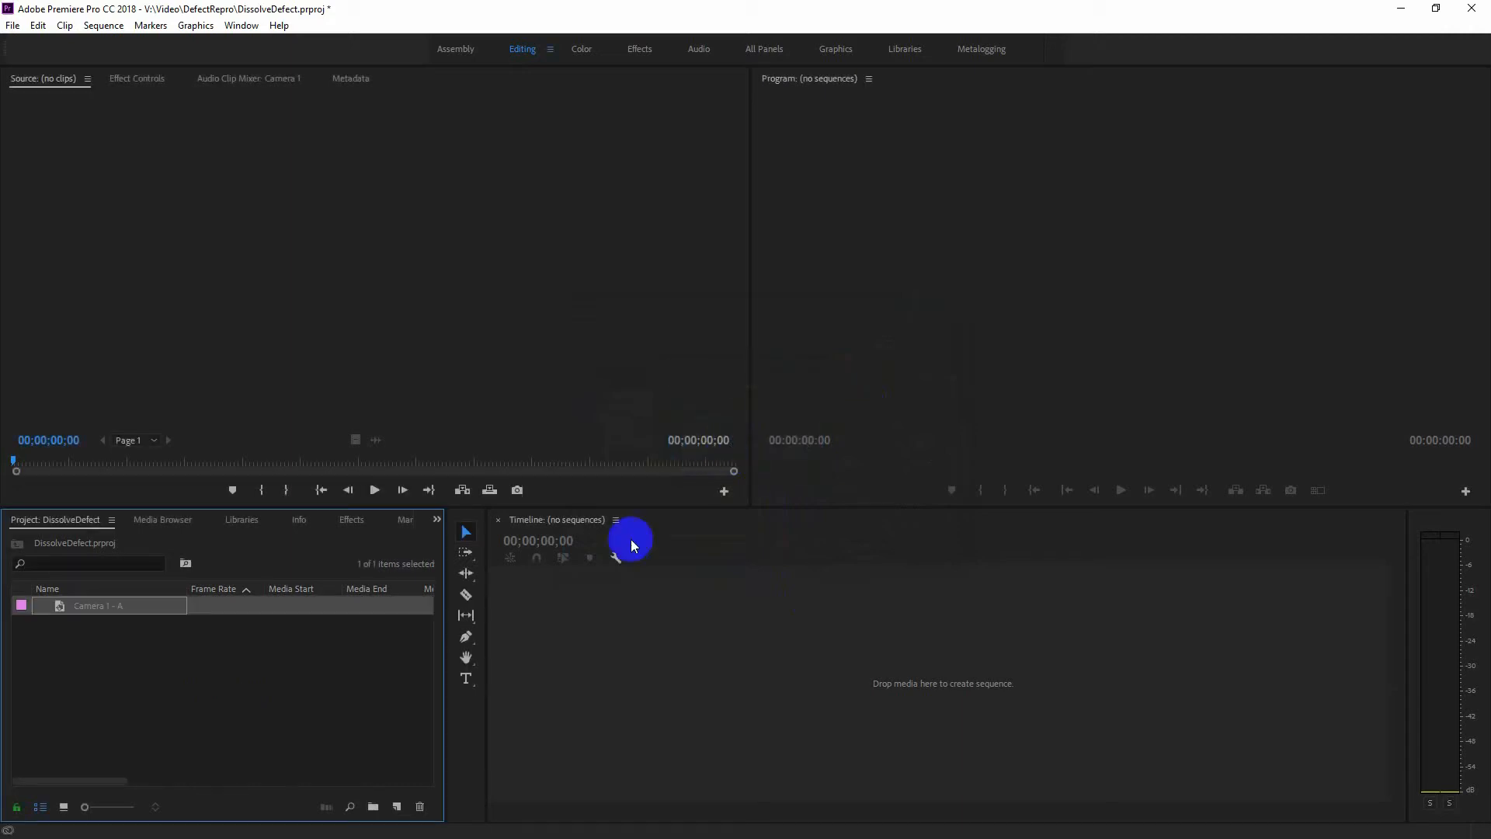
Create a blue color matte with the color 0006FF and name it "Camera 1 - B".
{"action": "right_click", "coordinate": [201, 685]}
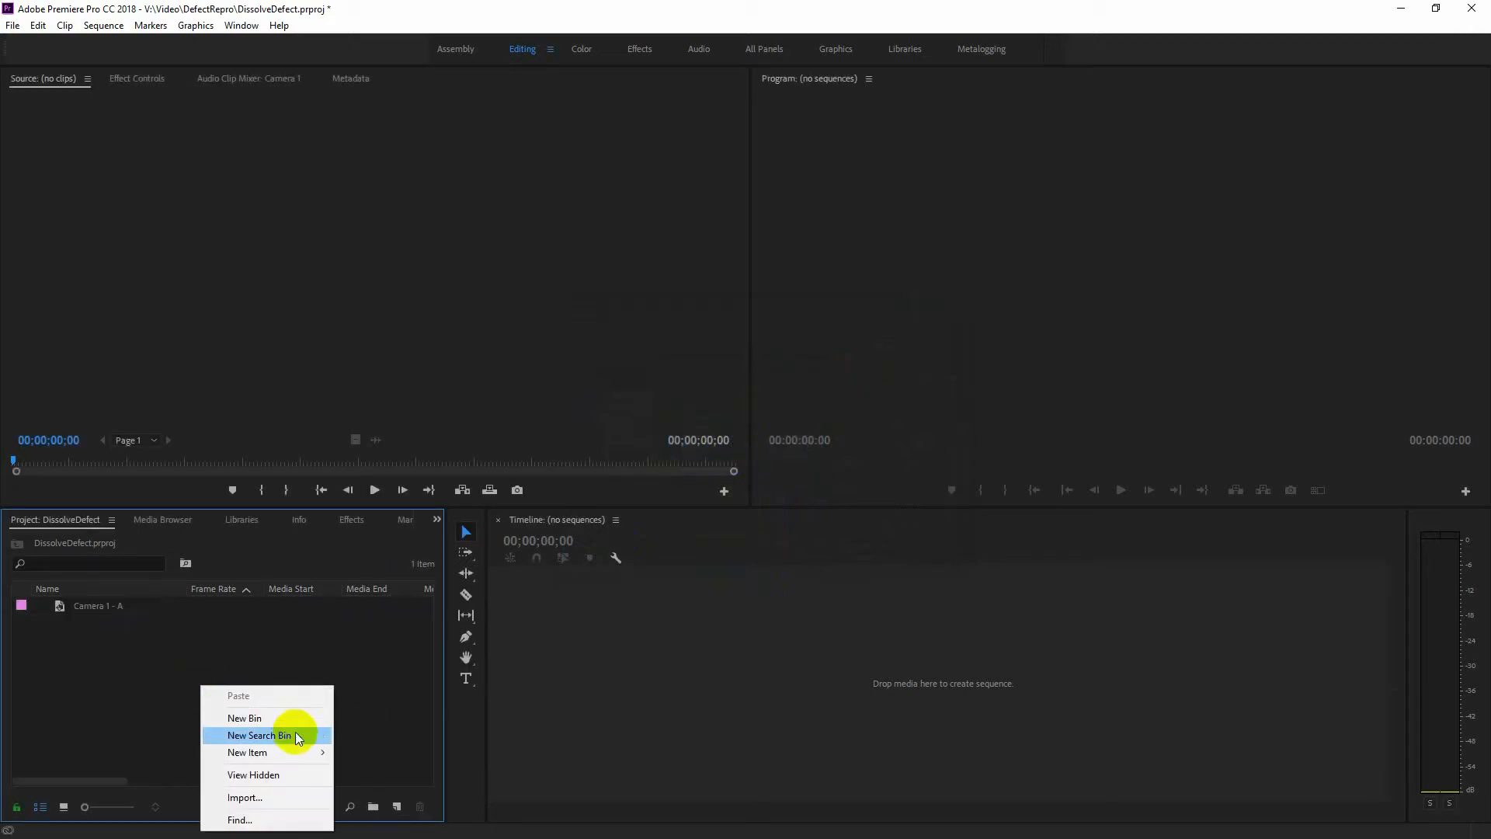
{"action": "mouse_move", "coordinate": [290, 749]}
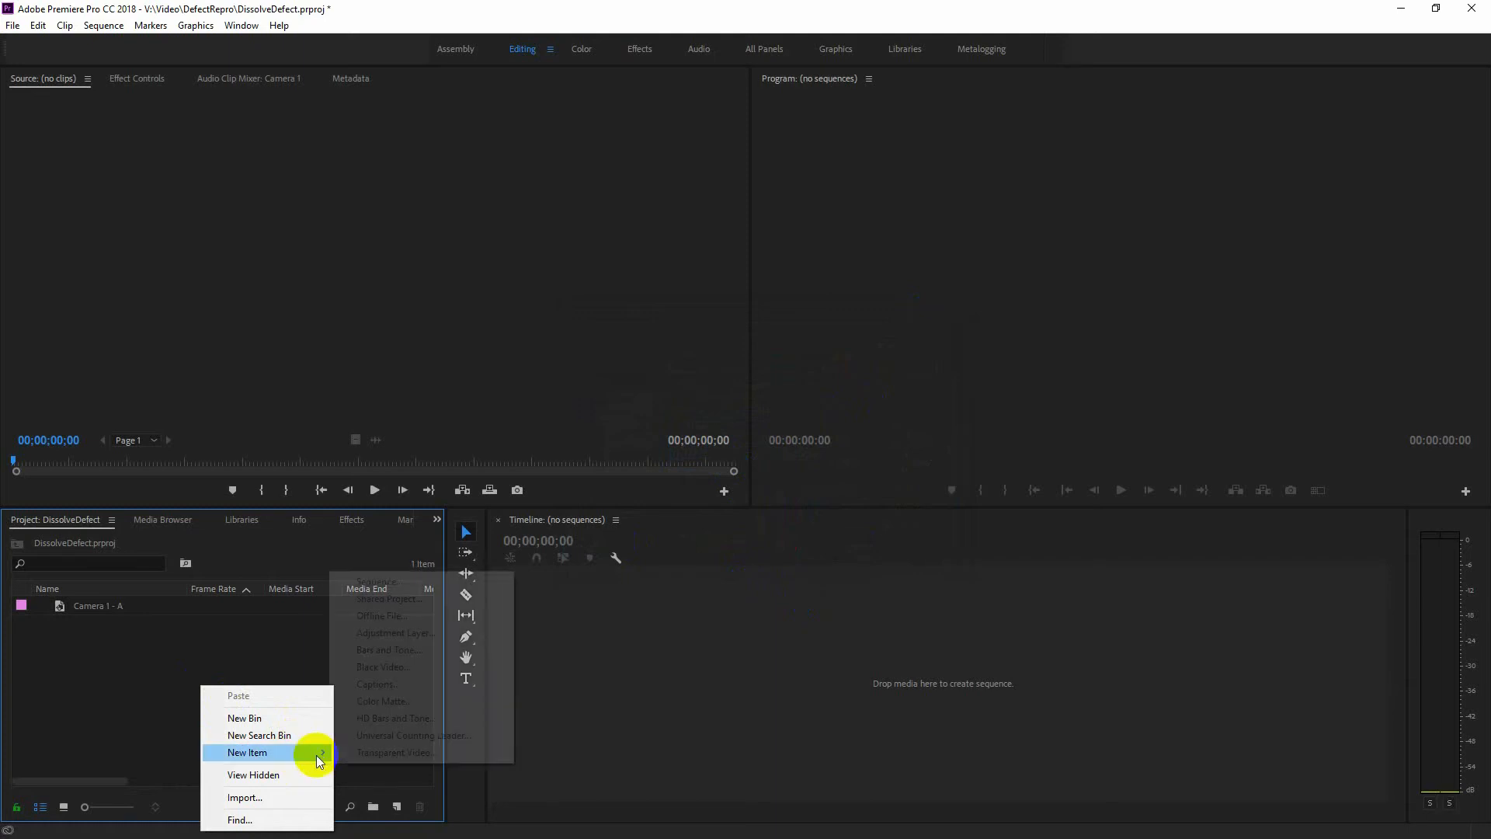
{"action": "left_click", "coordinate": [428, 701]}
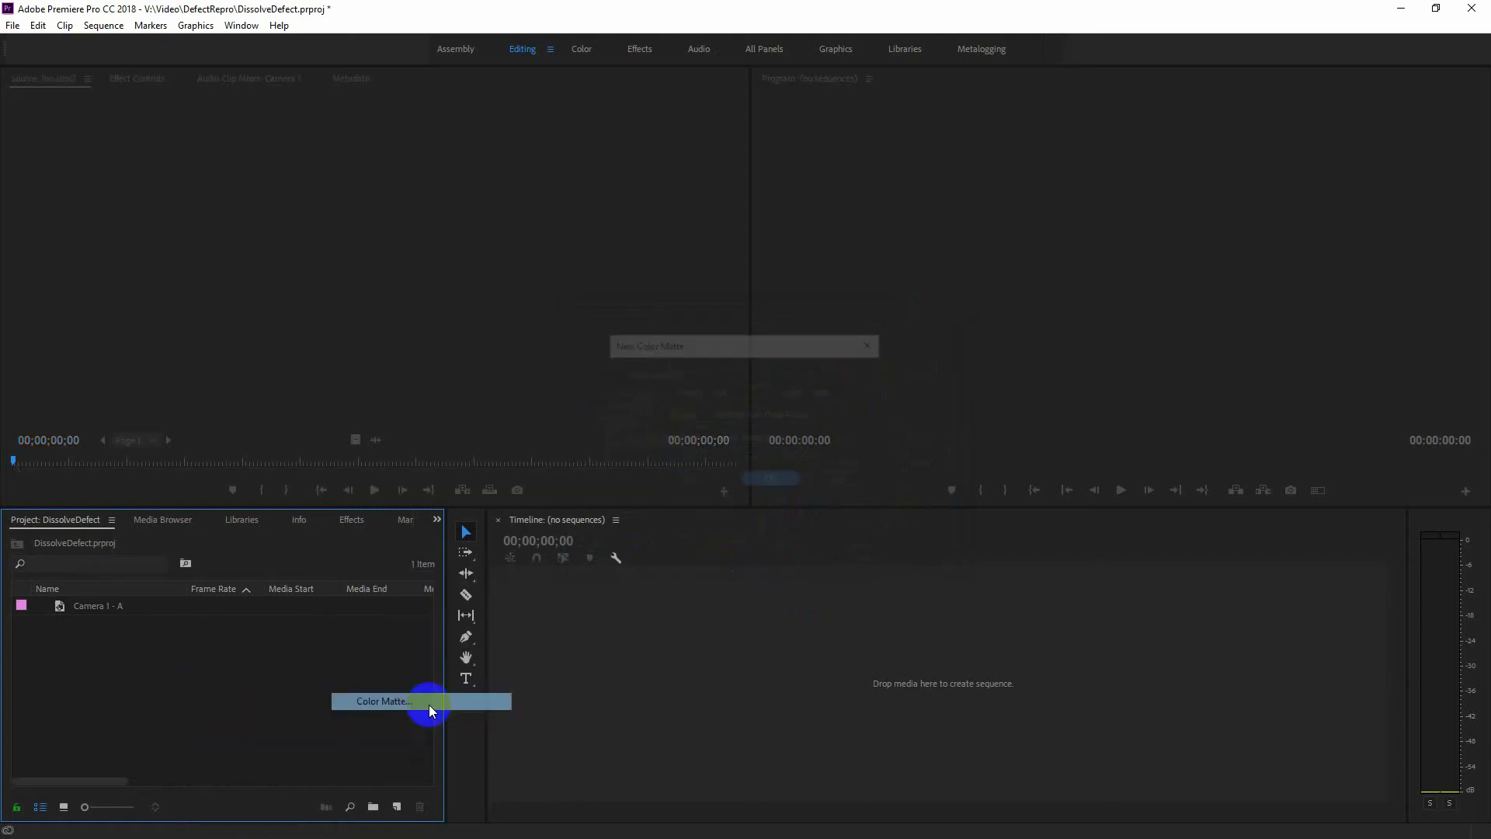
{"action": "left_click", "coordinate": [767, 487]}
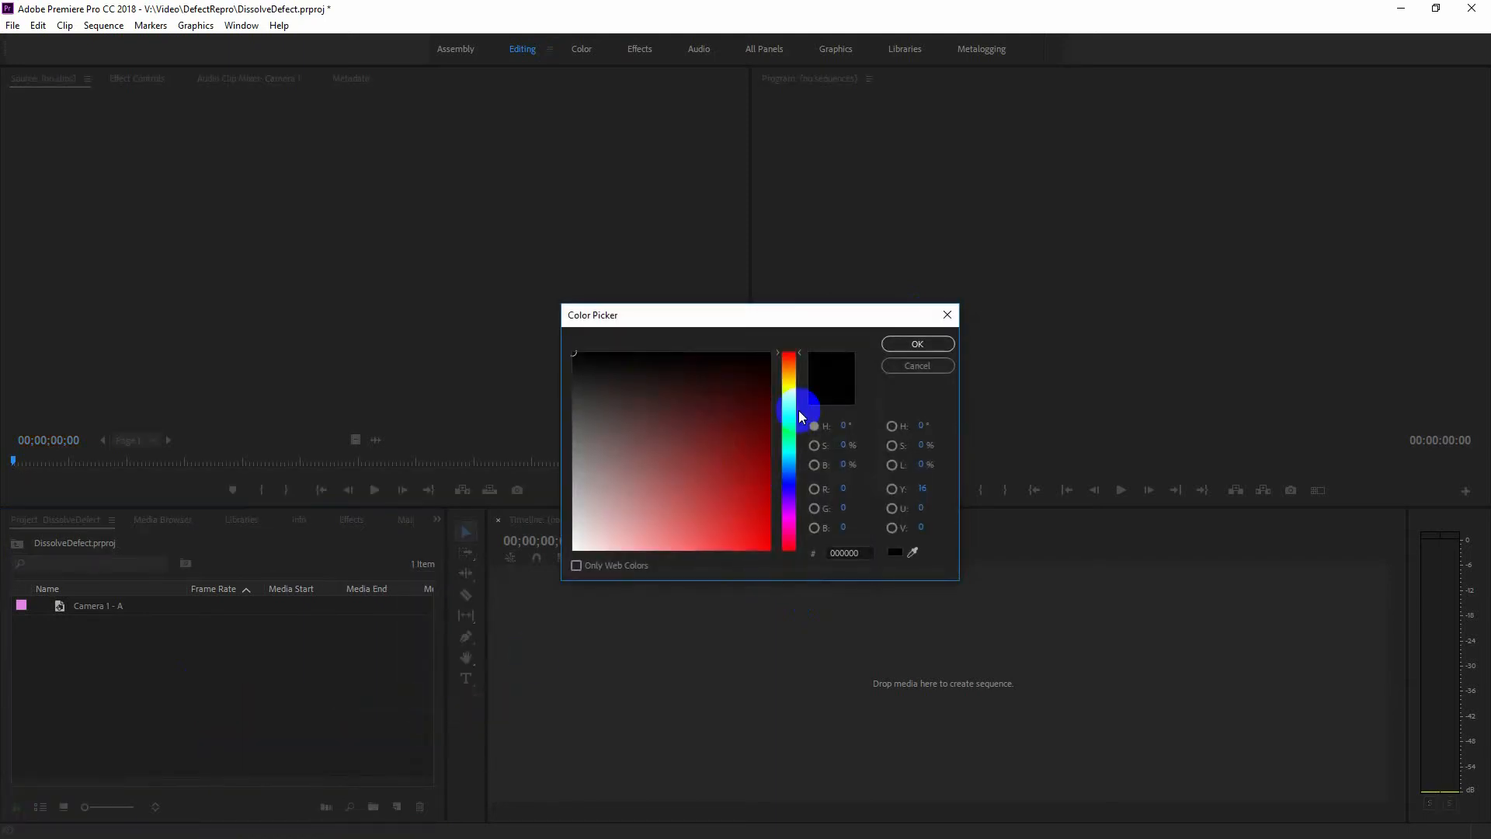
{"action": "left_click", "coordinate": [789, 483]}
{"action": "left_click", "coordinate": [695, 468]}
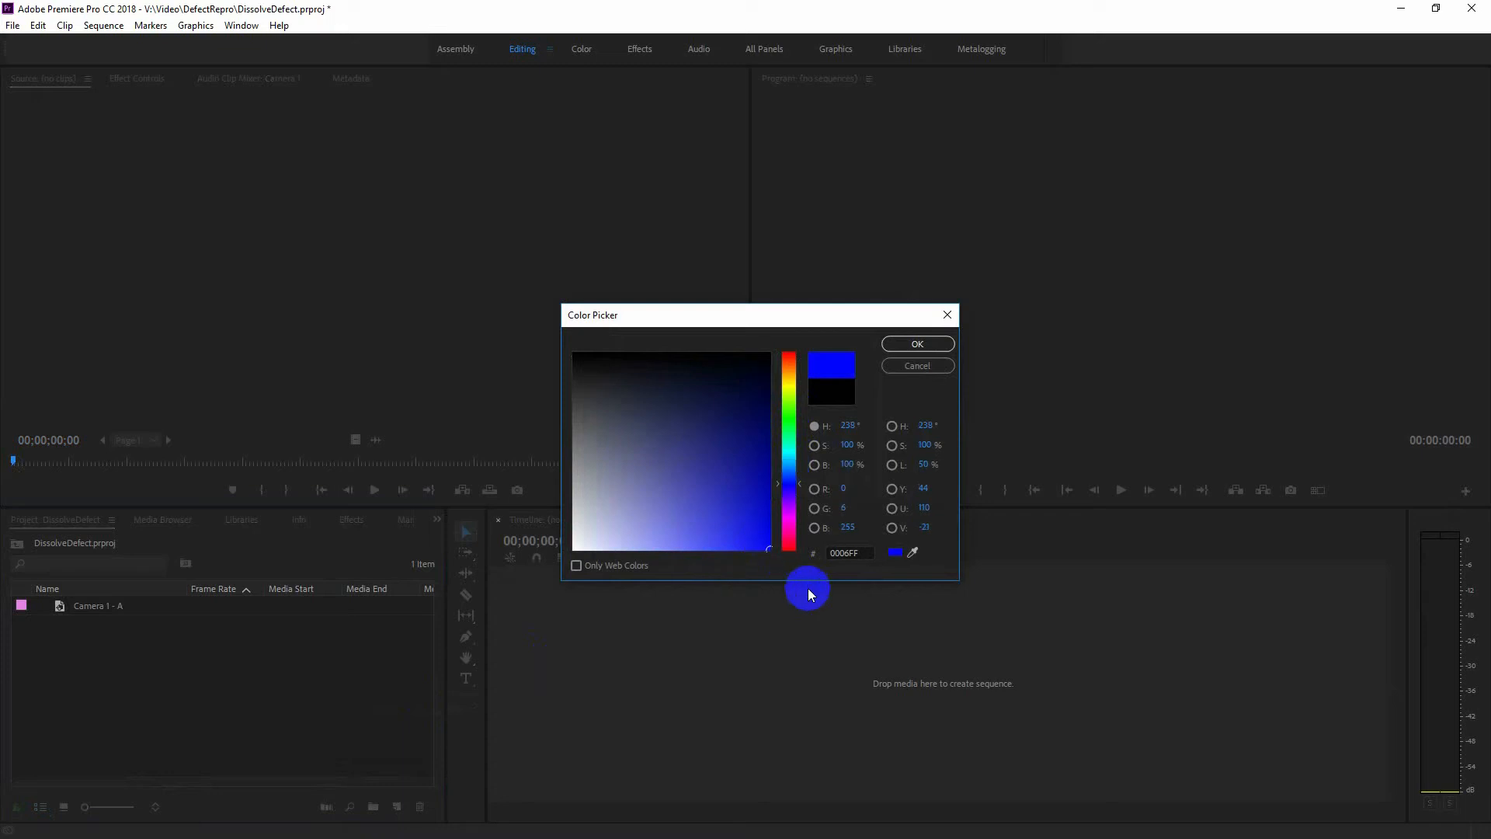
{"action": "left_click", "coordinate": [917, 344]}
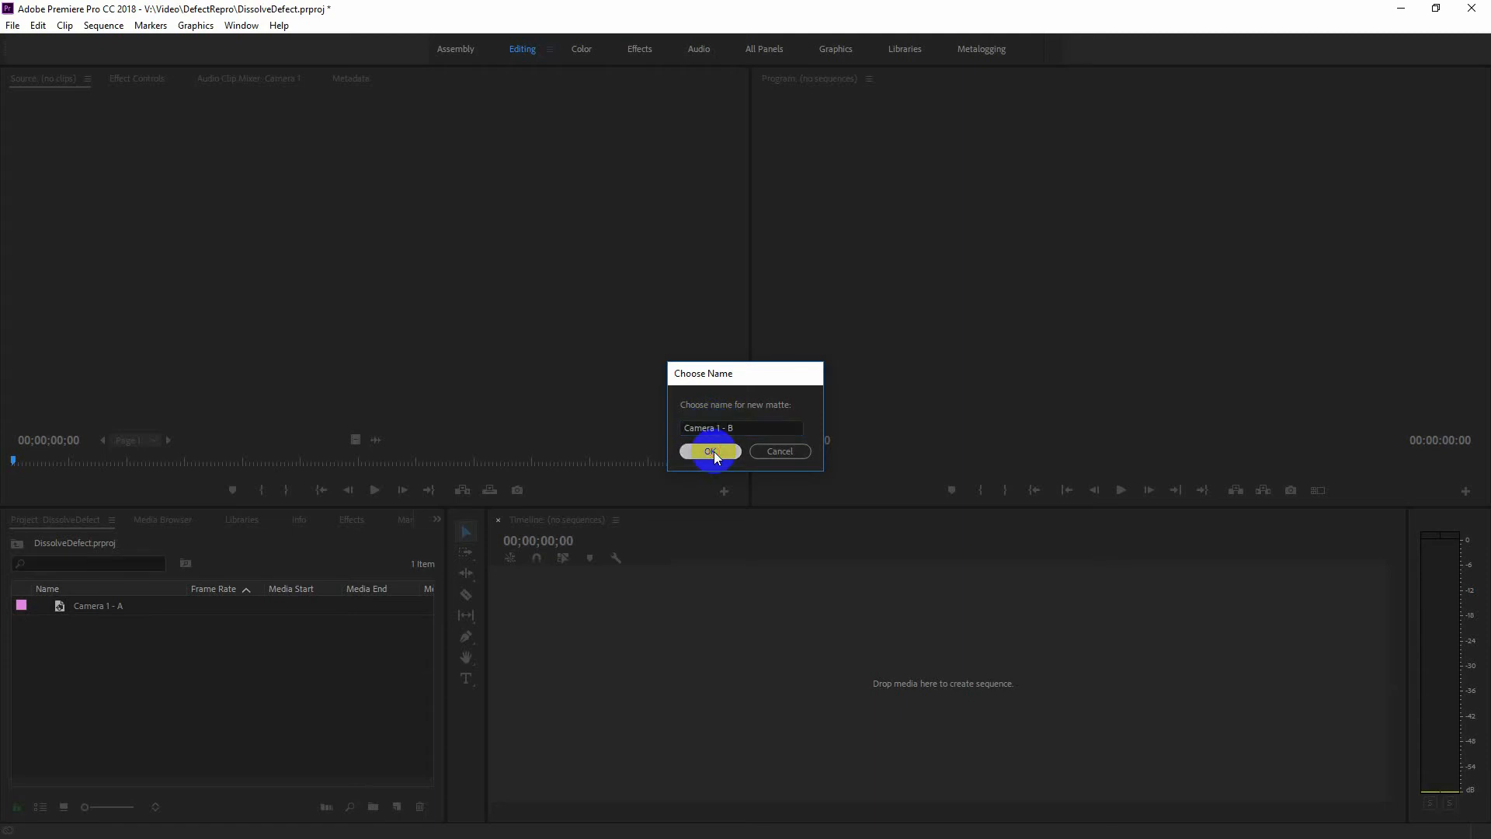
{"action": "left_click", "coordinate": [711, 448]}
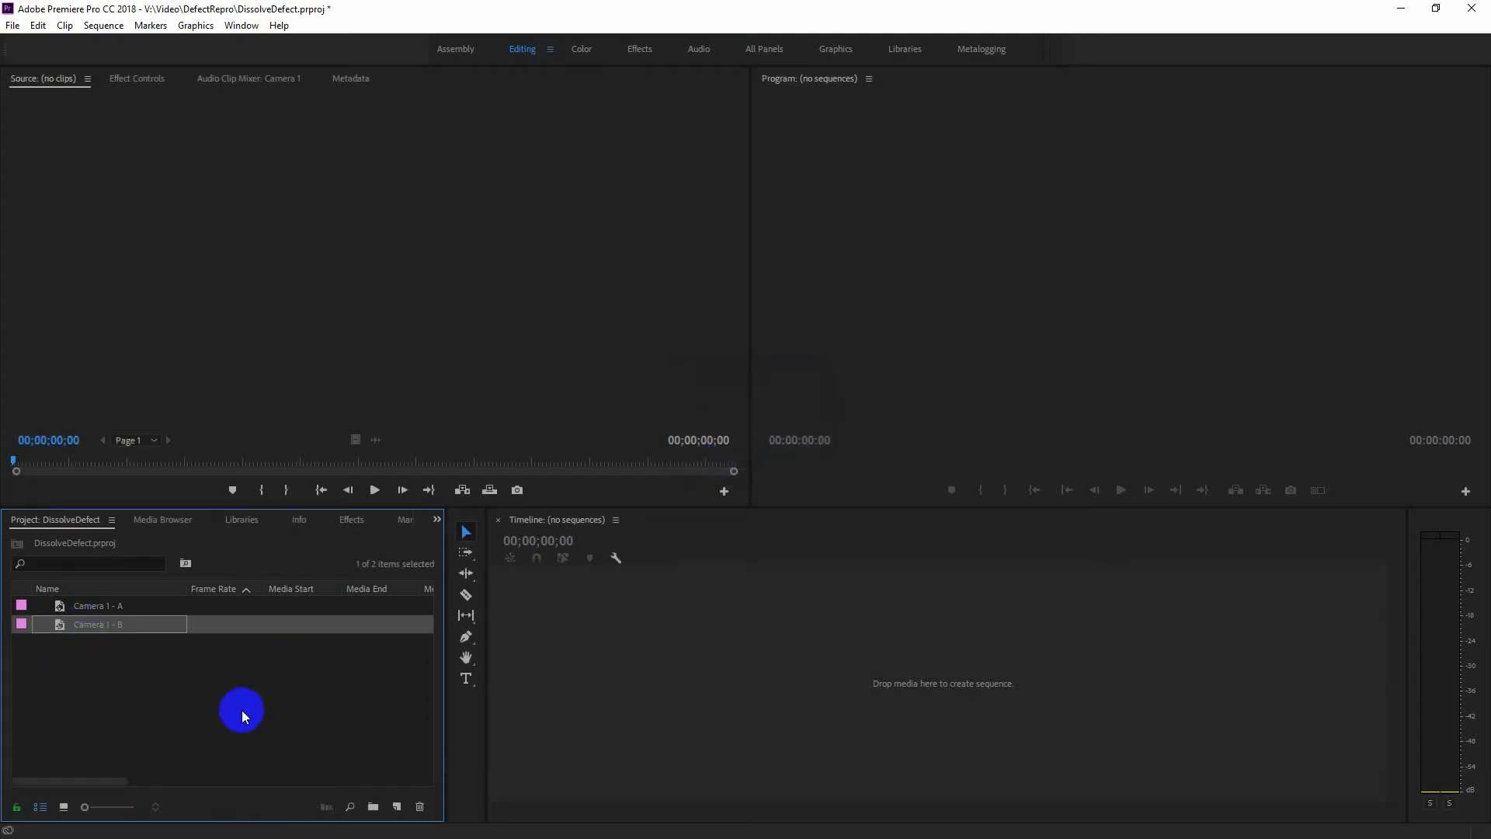
Create a green color matte and name it "Camera 2".
{"action": "right_click", "coordinate": [298, 727]}
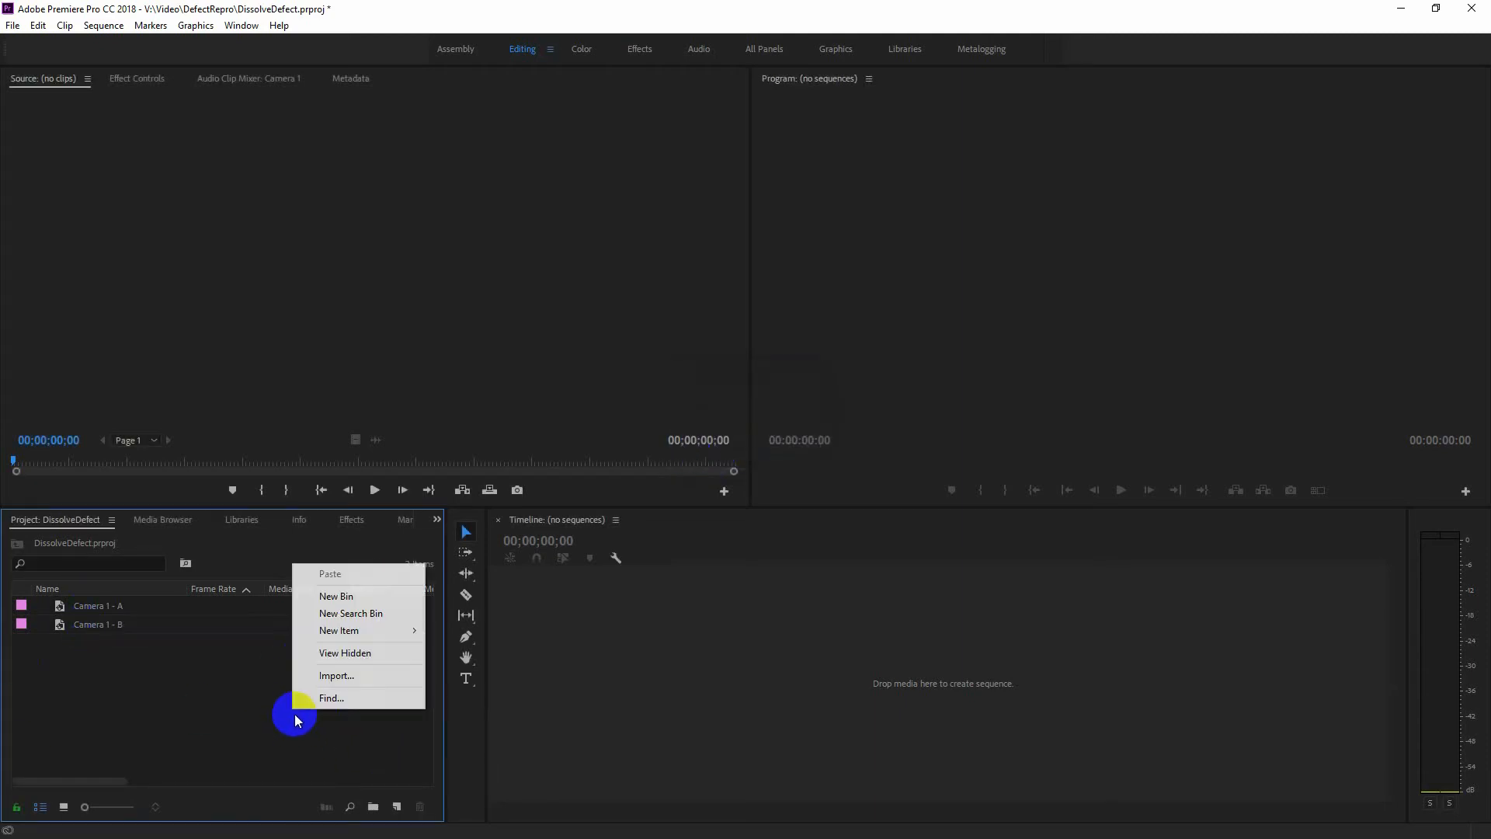
{"action": "mouse_move", "coordinate": [349, 630]}
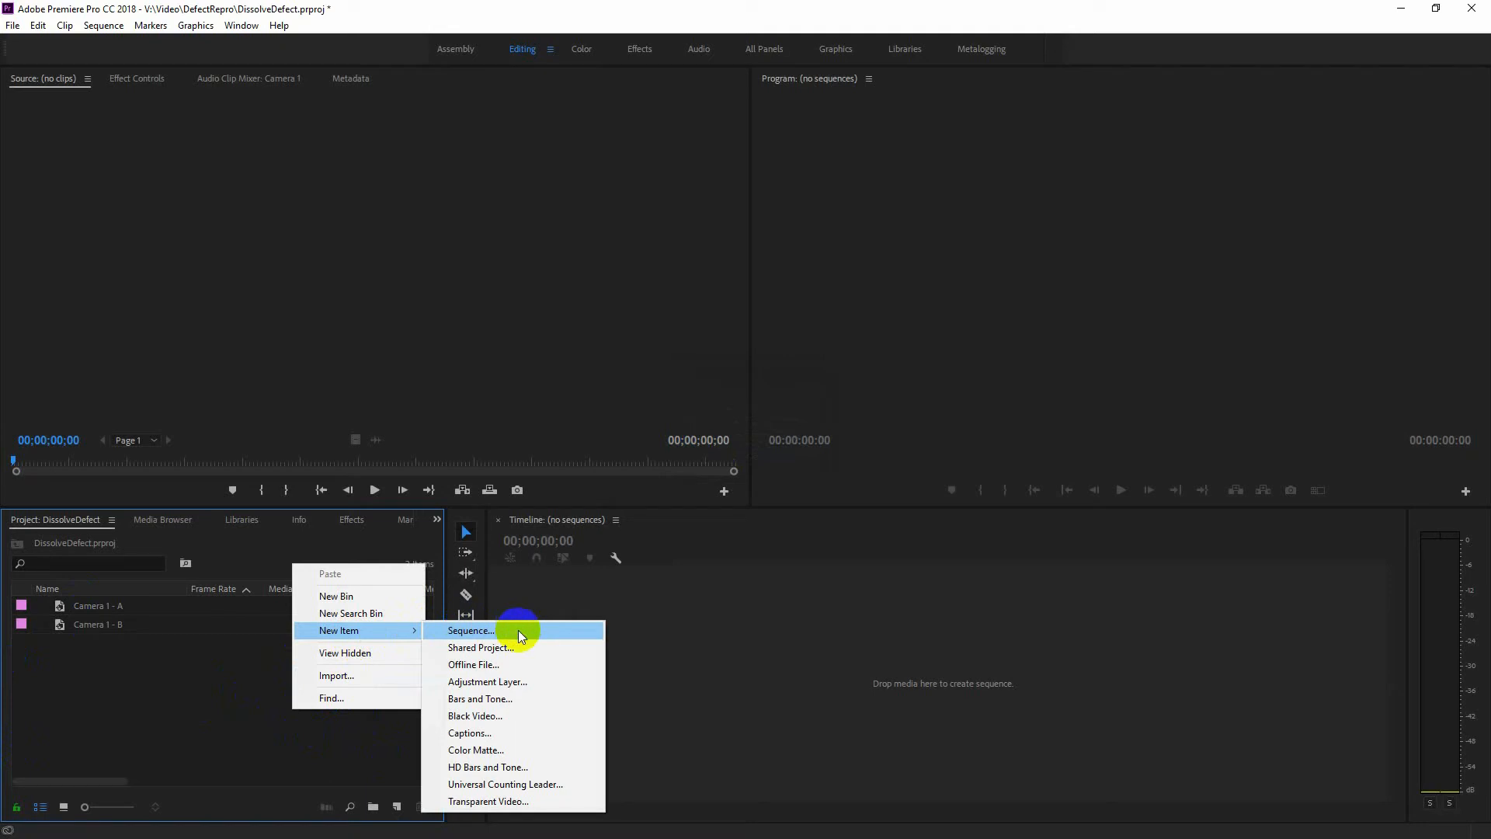
{"action": "left_click", "coordinate": [480, 750]}
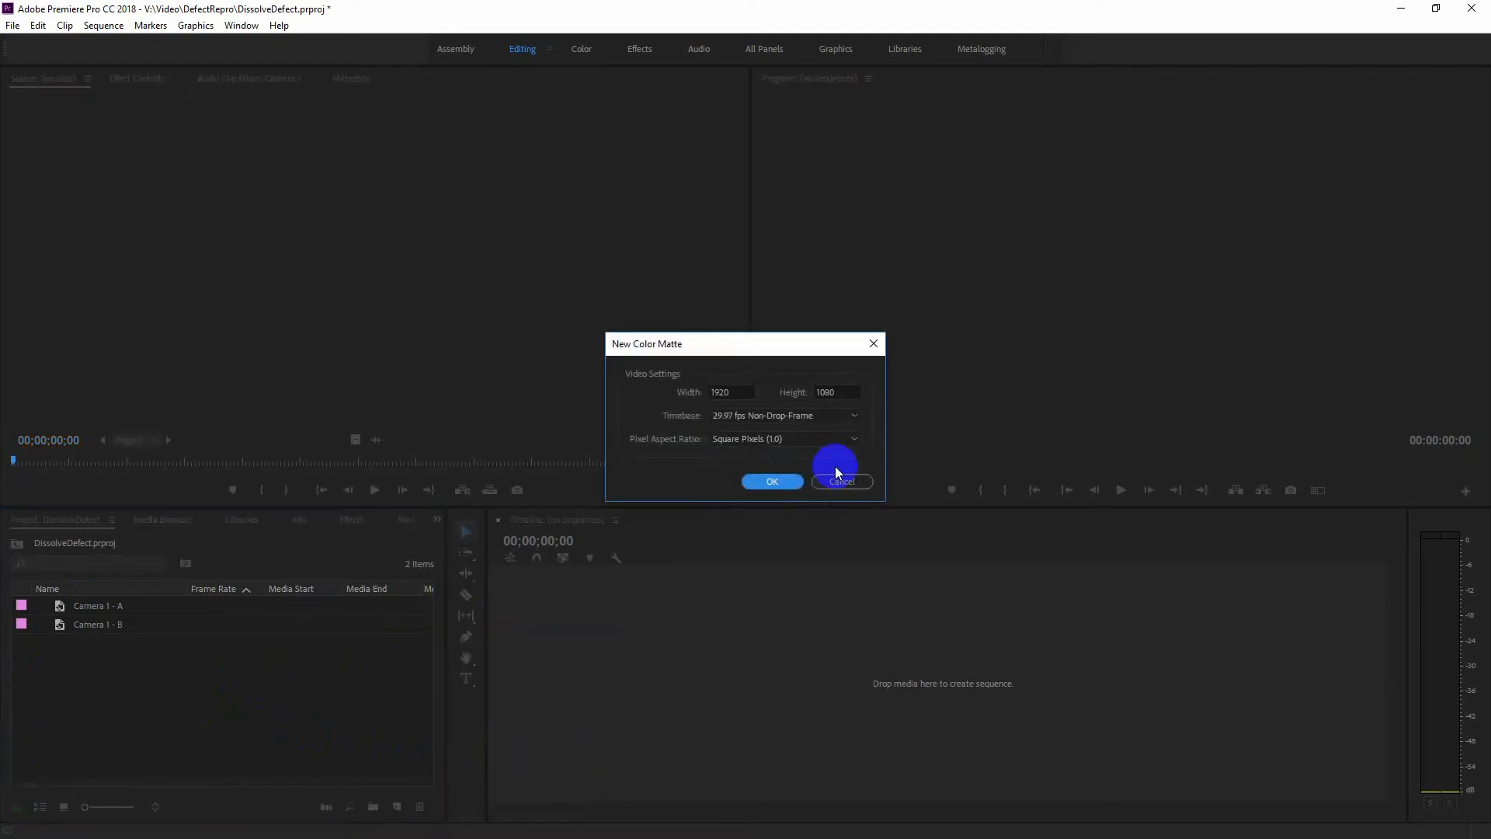
{"action": "left_click", "coordinate": [771, 482]}
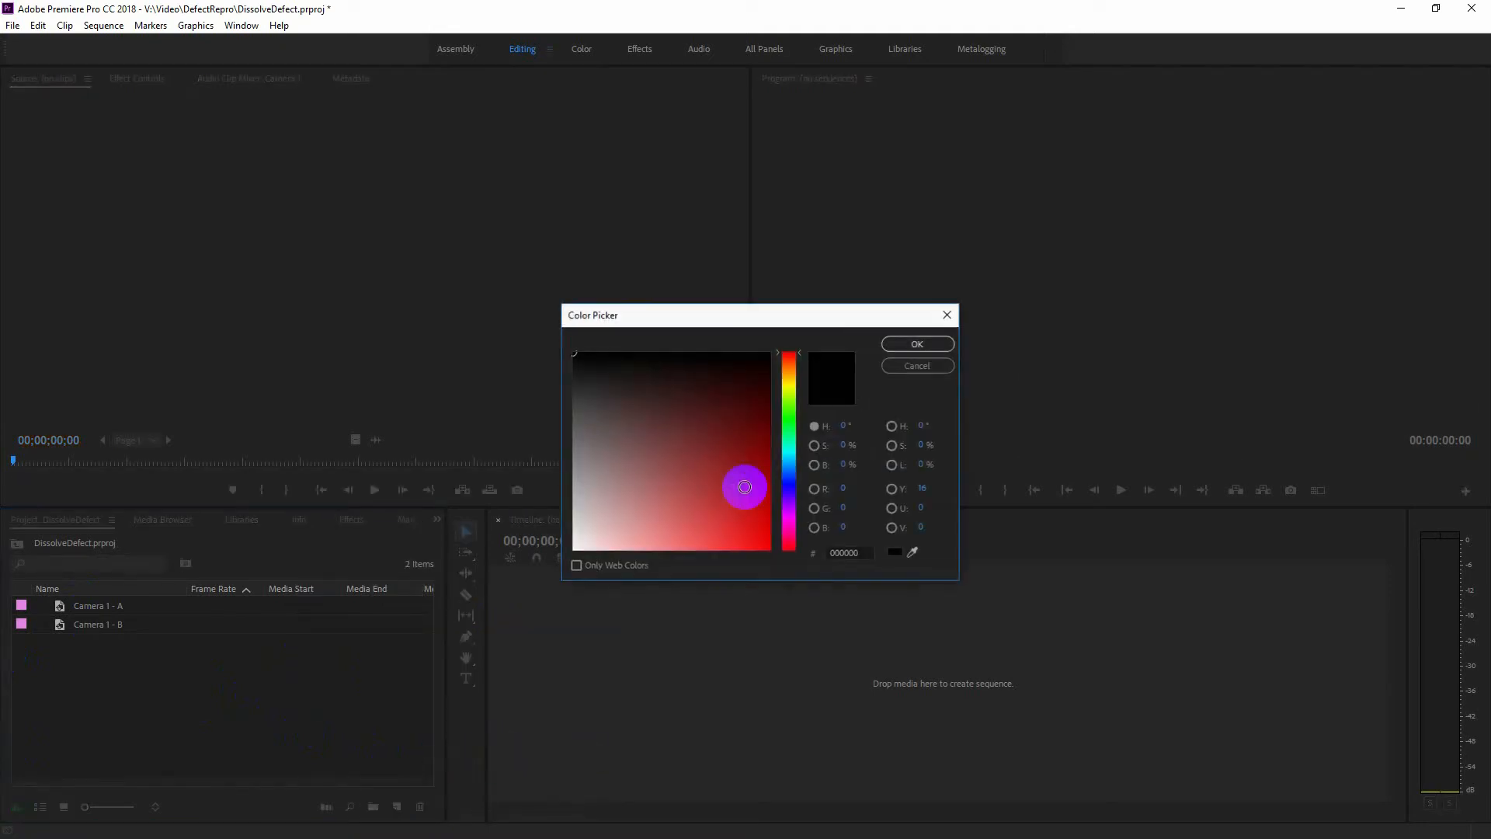
{"action": "left_click", "coordinate": [793, 422]}
{"action": "left_click", "coordinate": [768, 483]}
{"action": "left_click", "coordinate": [907, 347]}
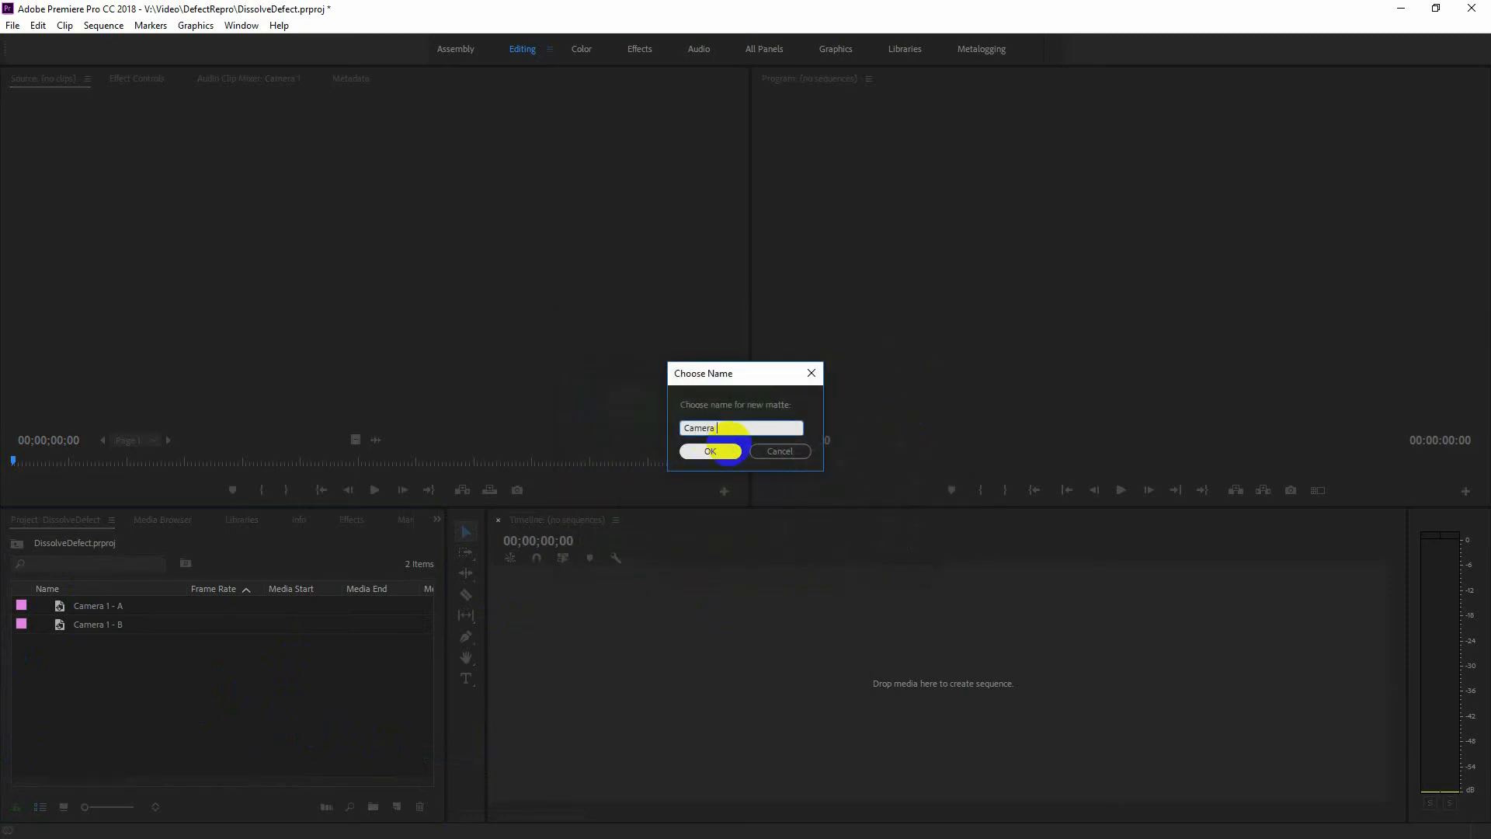
{"action": "left_click", "coordinate": [732, 451]}
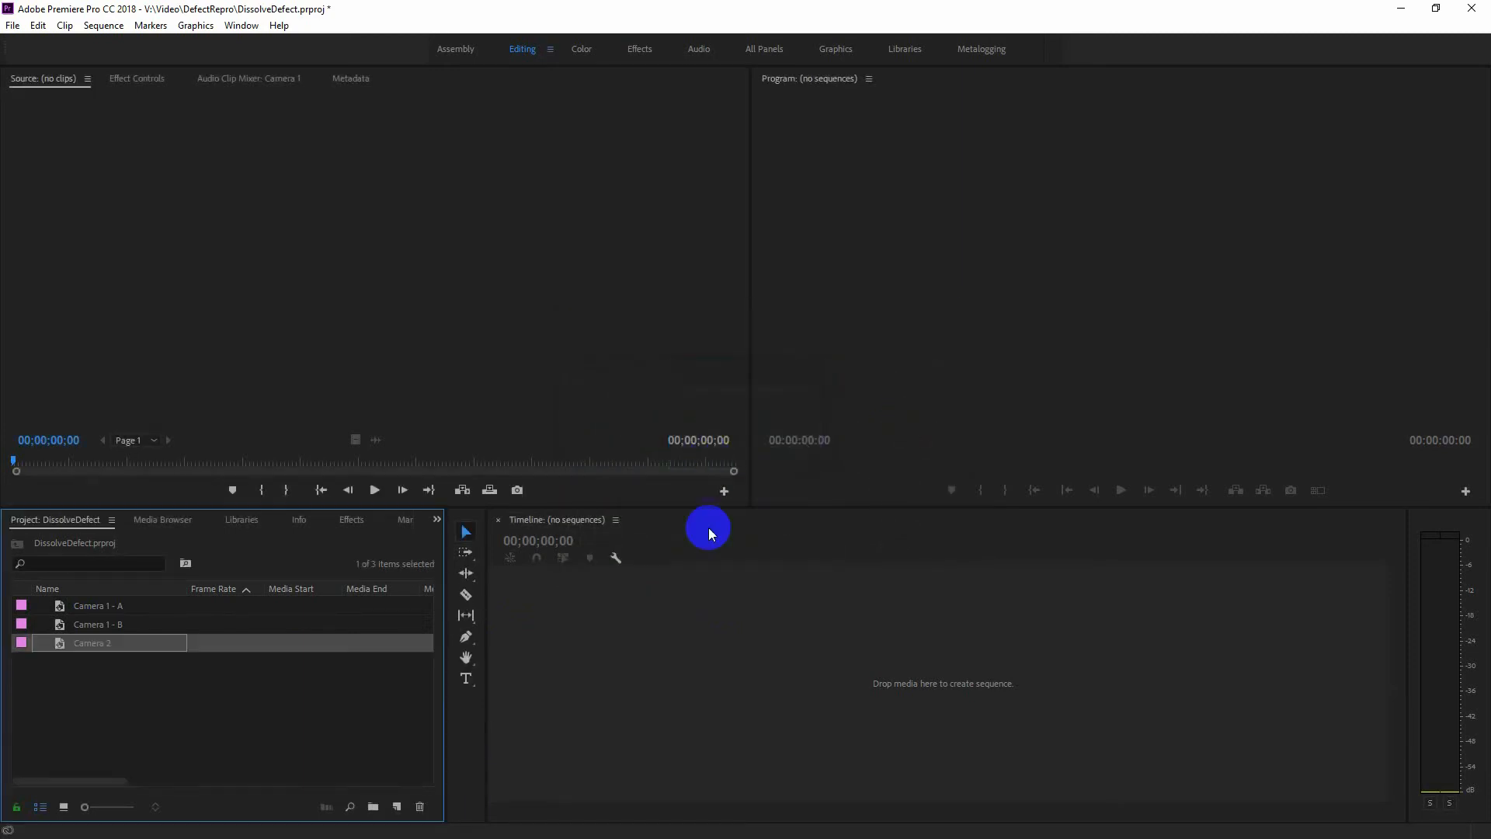
Create a new sequence from the Camera 1 - A and Camera 1 - B mattes, placed in that order.
{"action": "left_click", "coordinate": [205, 698]}
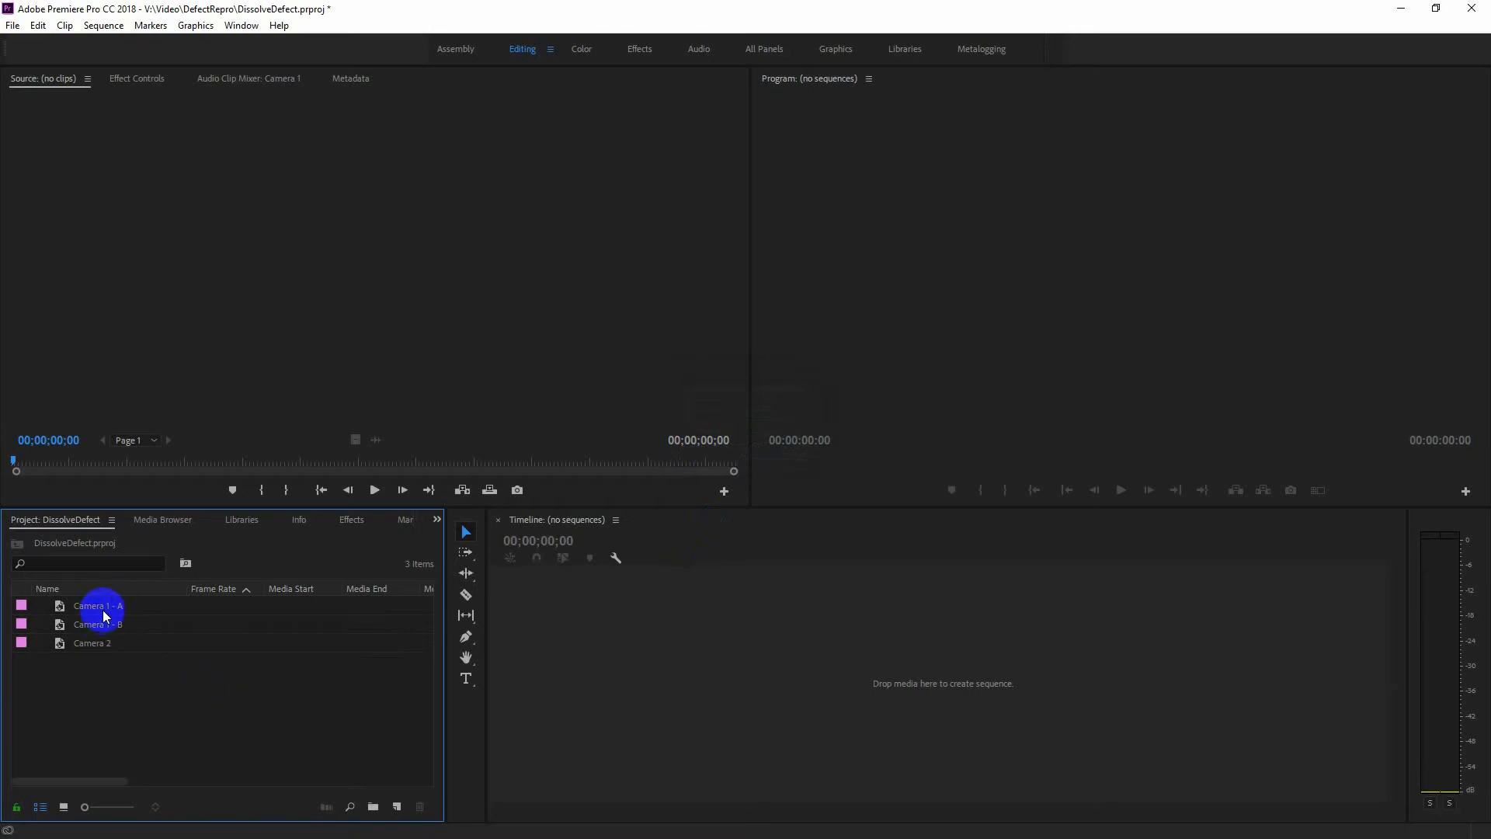
{"action": "left_click", "coordinate": [103, 610]}
{"action": "left_click", "coordinate": [103, 625], "text": "ctrl"}
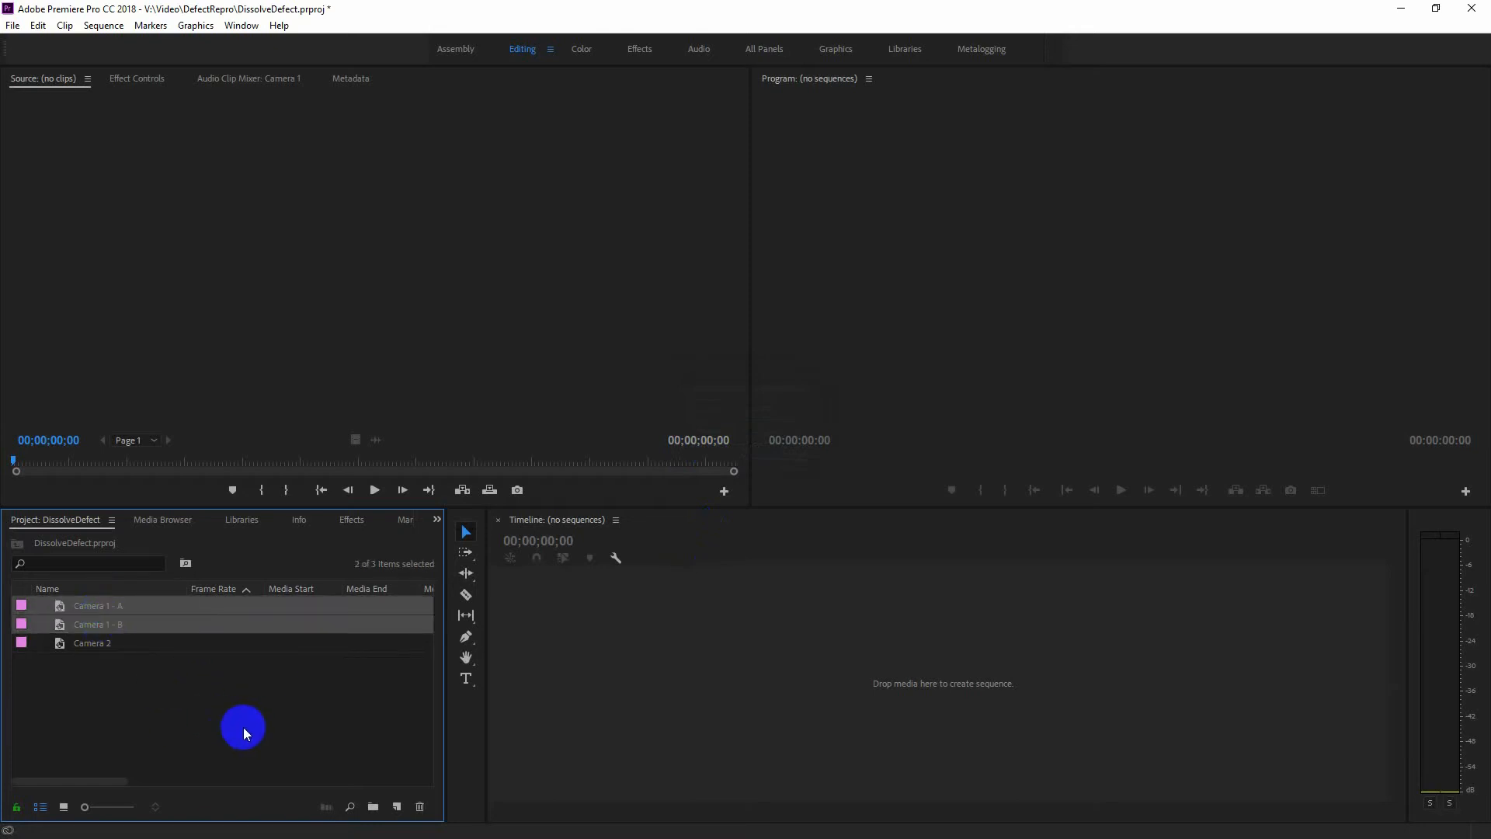
{"action": "left_click_drag", "start_coordinate": [93, 606], "coordinate": [396, 807]}
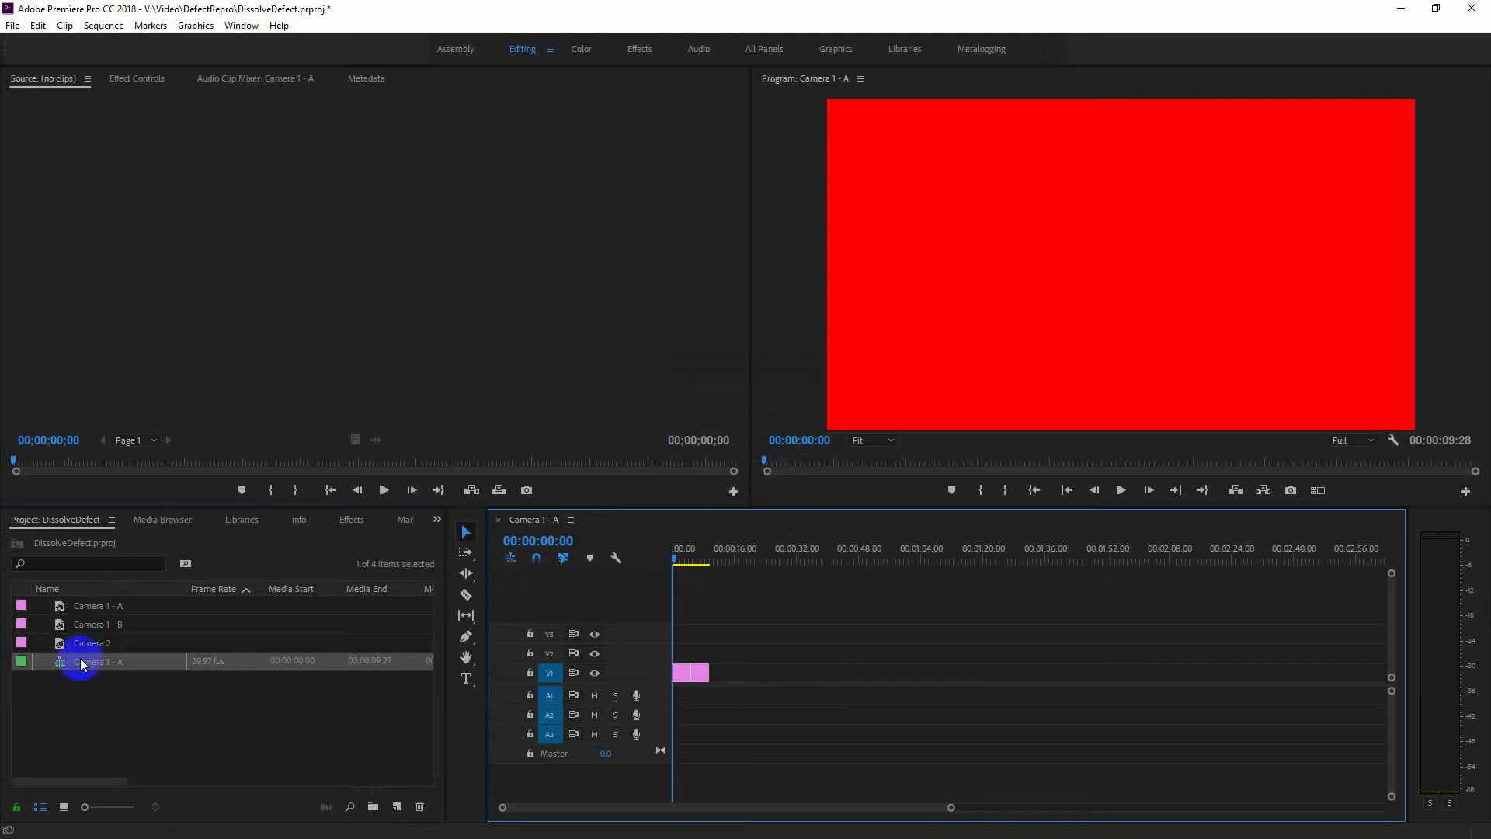
Rename the new sequence as "Camera 1".
{"action": "left_click", "coordinate": [132, 664]}
{"action": "left_click", "coordinate": [114, 666]}
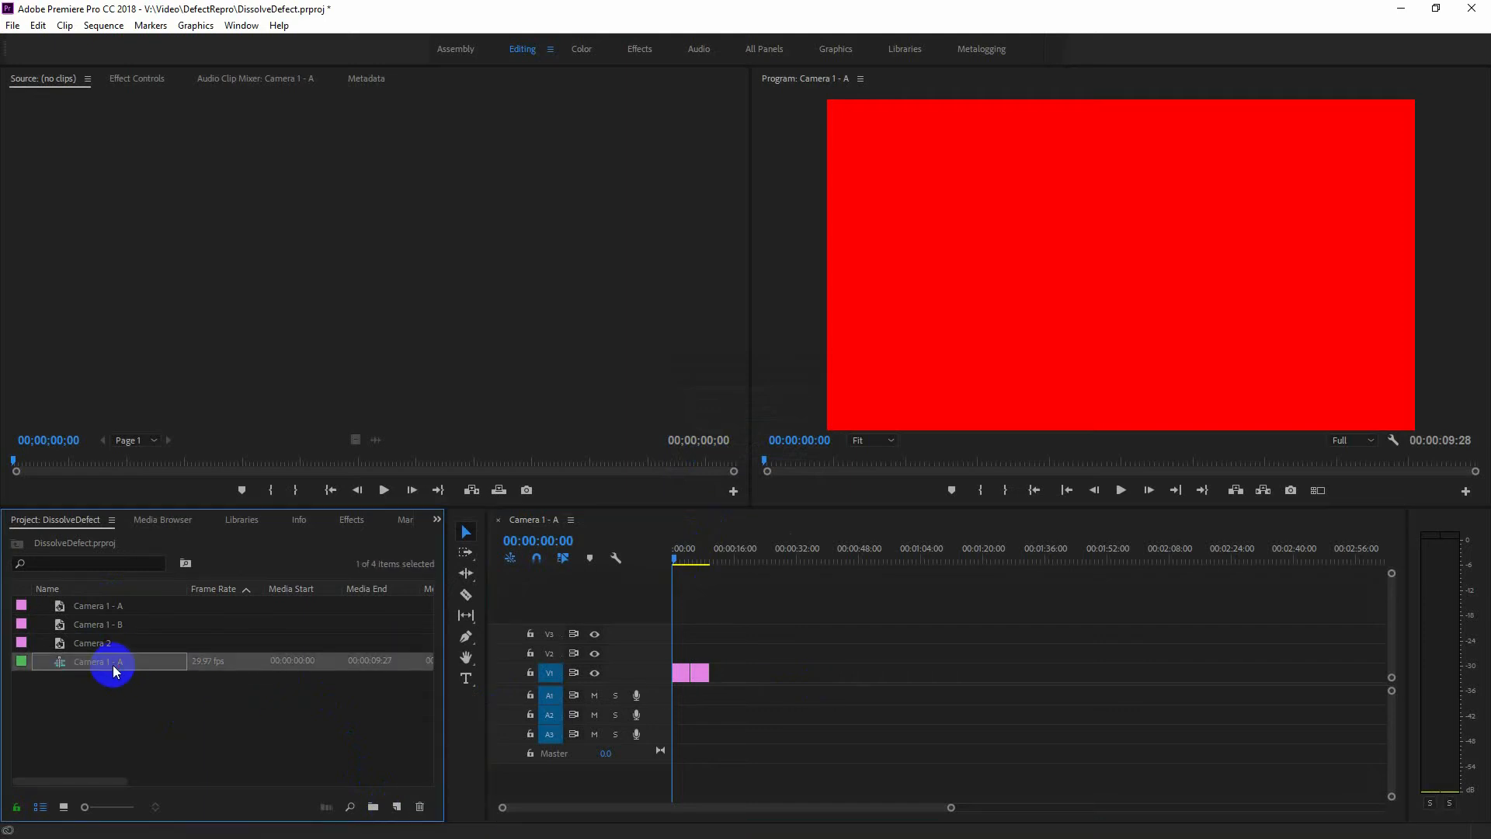
{"action": "left_click", "coordinate": [113, 666]}
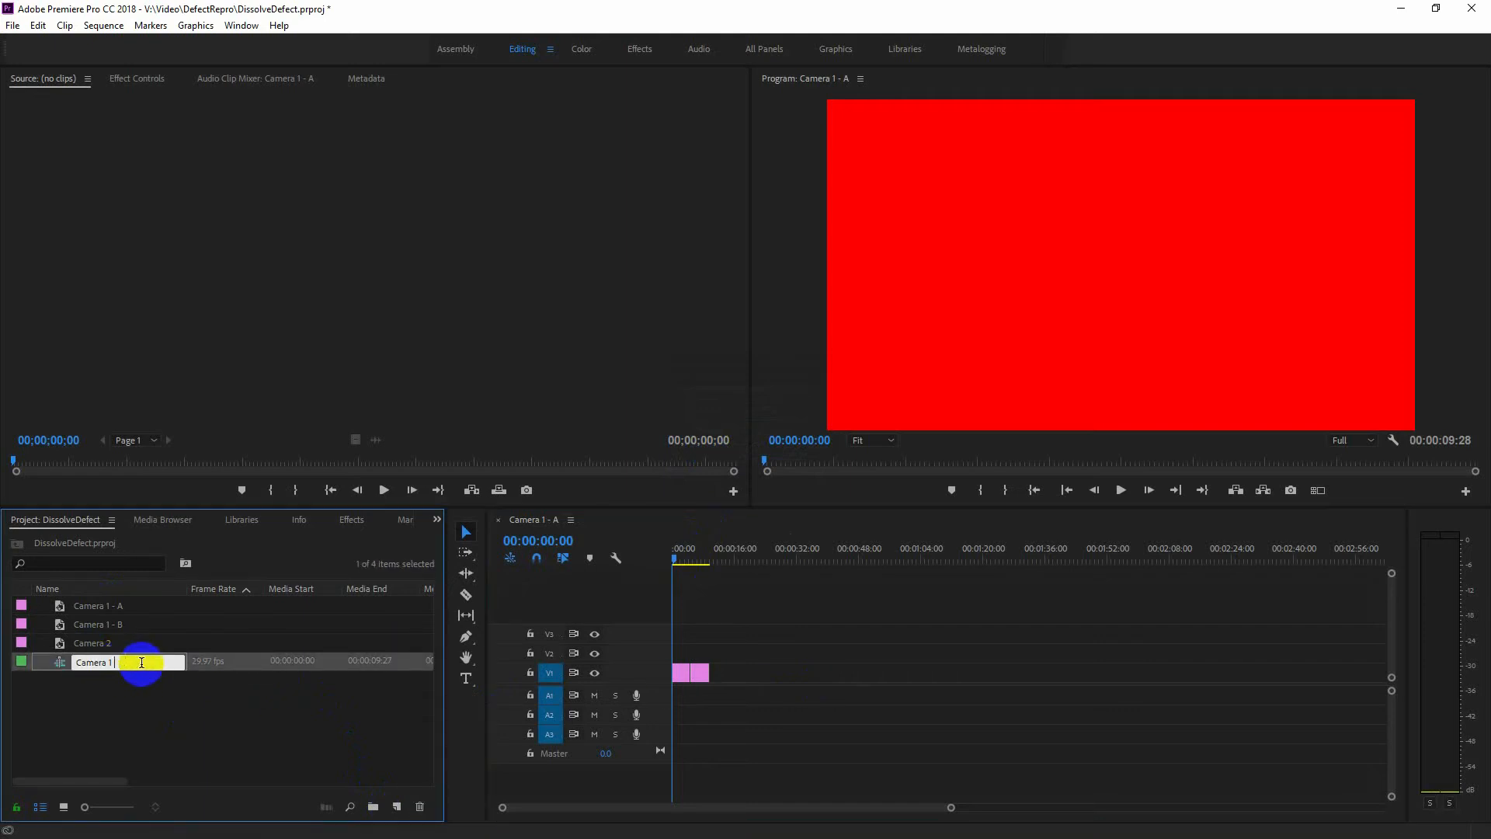
{"action": "left_click", "coordinate": [132, 699]}
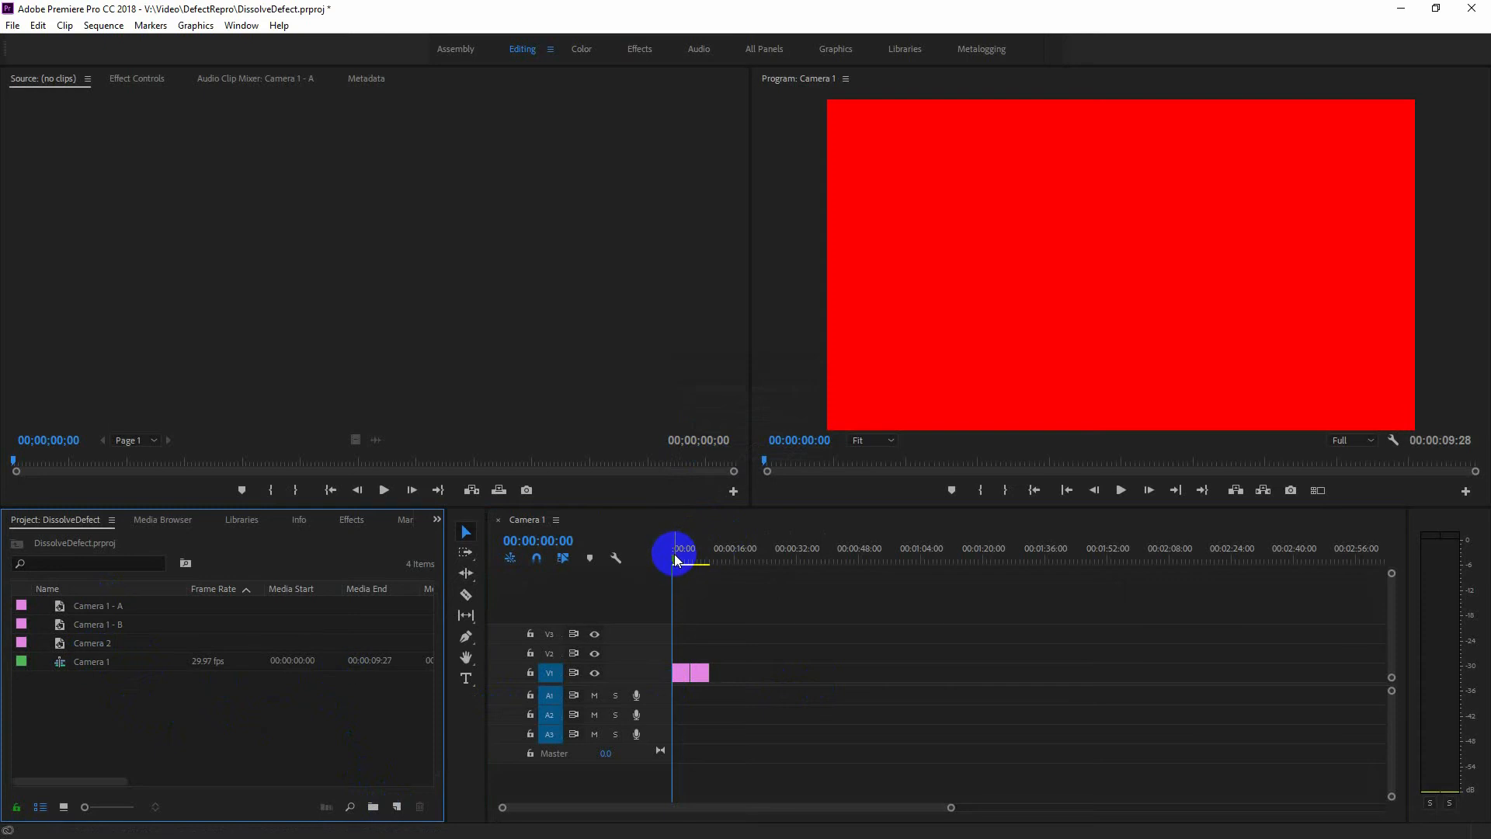
Scrub the Camera 1 sequence and inspect the Camera 2 matte's color without changing it.
{"action": "mouse_move", "coordinate": [676, 561]}
{"action": "left_mouse_down"}
{"action": "mouse_move", "coordinate": [706, 561]}
{"action": "mouse_move", "coordinate": [681, 559]}
{"action": "left_mouse_up"}
{"action": "left_click", "coordinate": [176, 709]}
{"action": "left_click", "coordinate": [85, 650]}
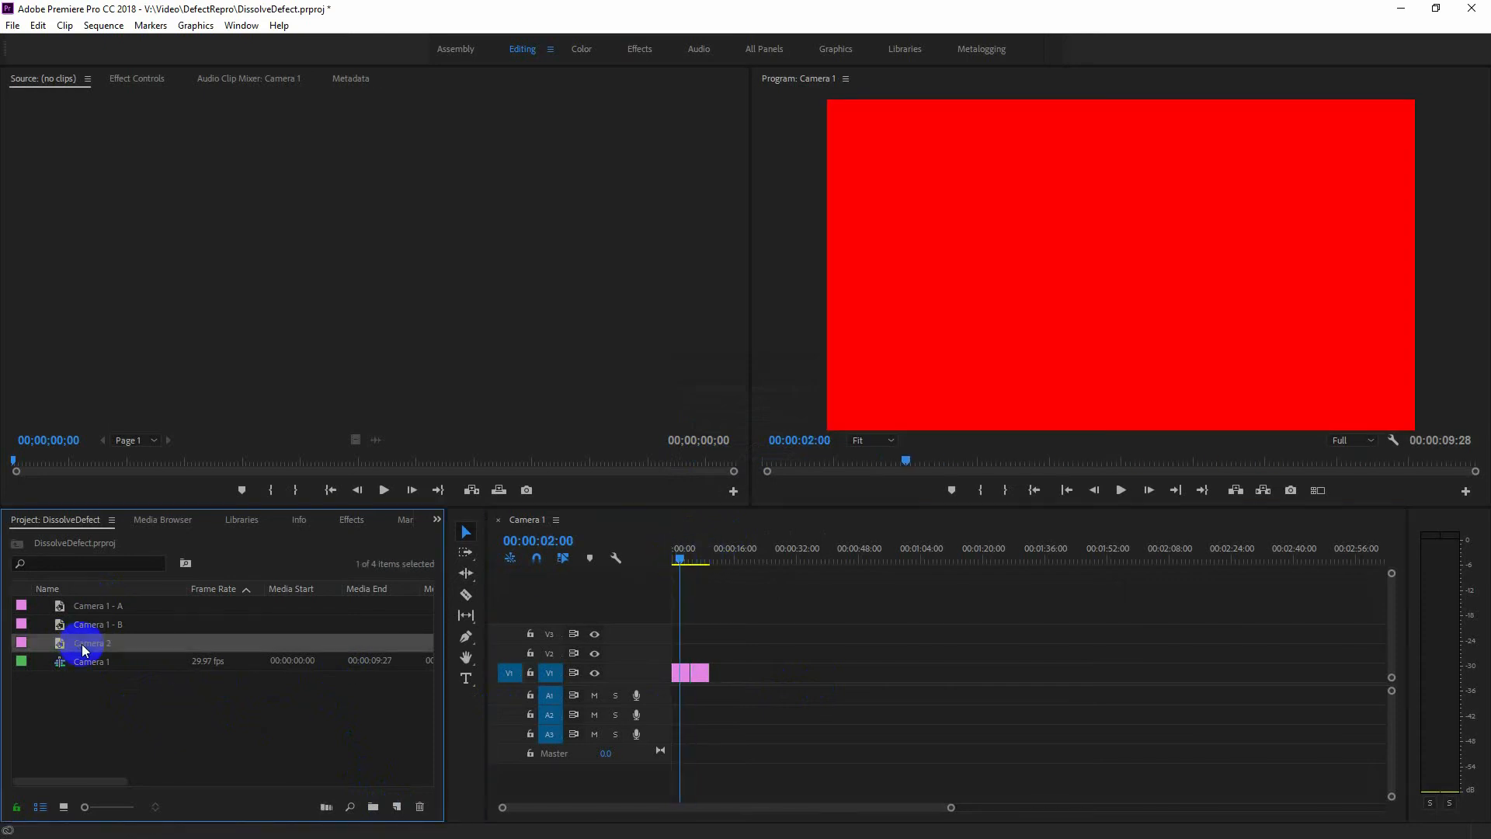
{"action": "double_click", "coordinate": [58, 643]}
{"action": "left_click", "coordinate": [841, 382]}
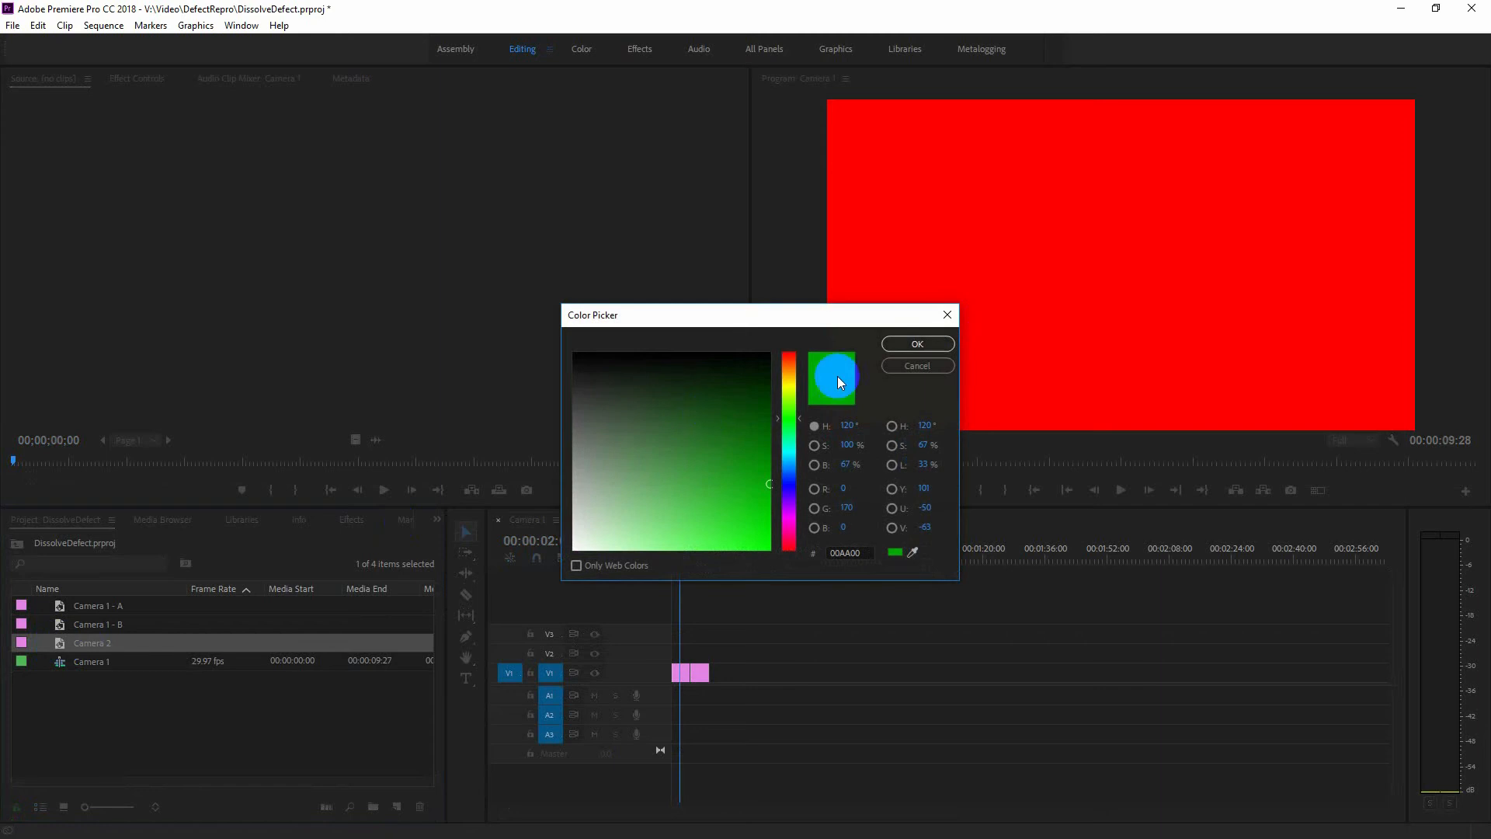
{"action": "left_click", "coordinate": [932, 365]}
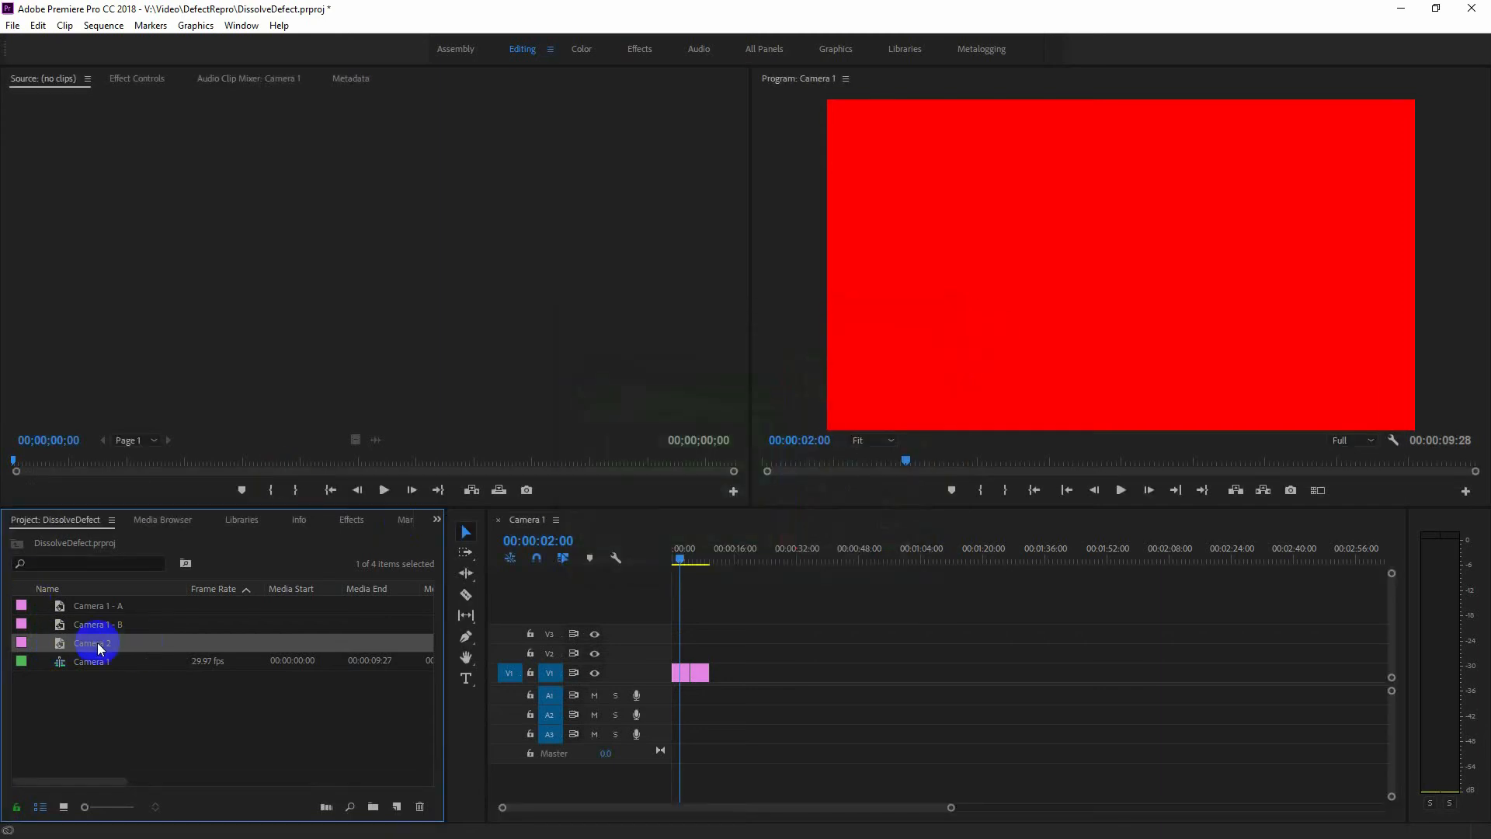
Create a multi-camera source sequence named "Multicam" from Camera 1 and Camera 2, synchronized by In Points, without moving source clips to the Processed Clips bin.
{"action": "left_click", "coordinate": [140, 726]}
{"action": "left_click", "coordinate": [85, 661]}
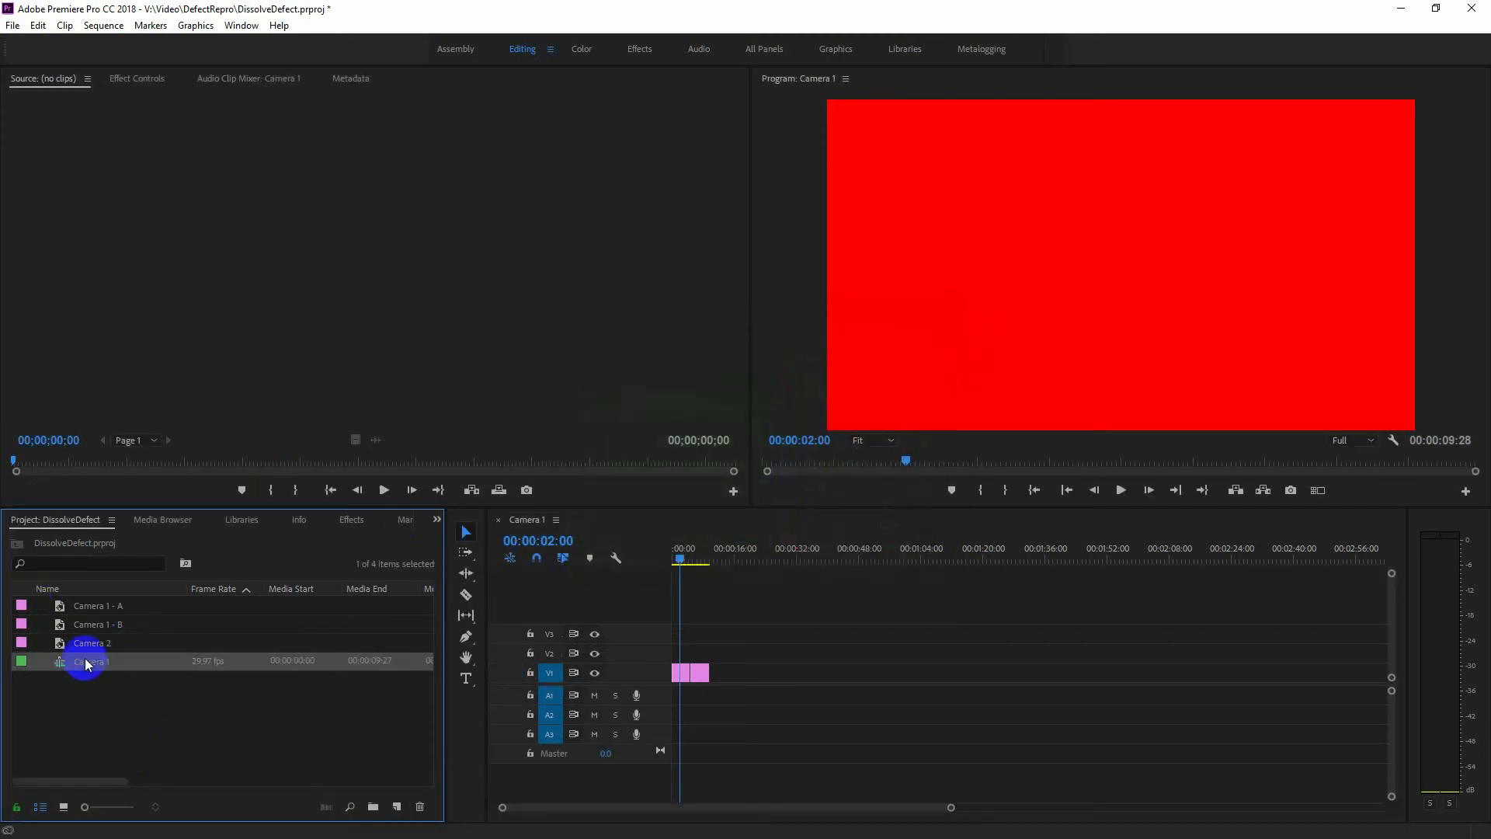
{"action": "left_click", "coordinate": [87, 646], "text": "ctrl"}
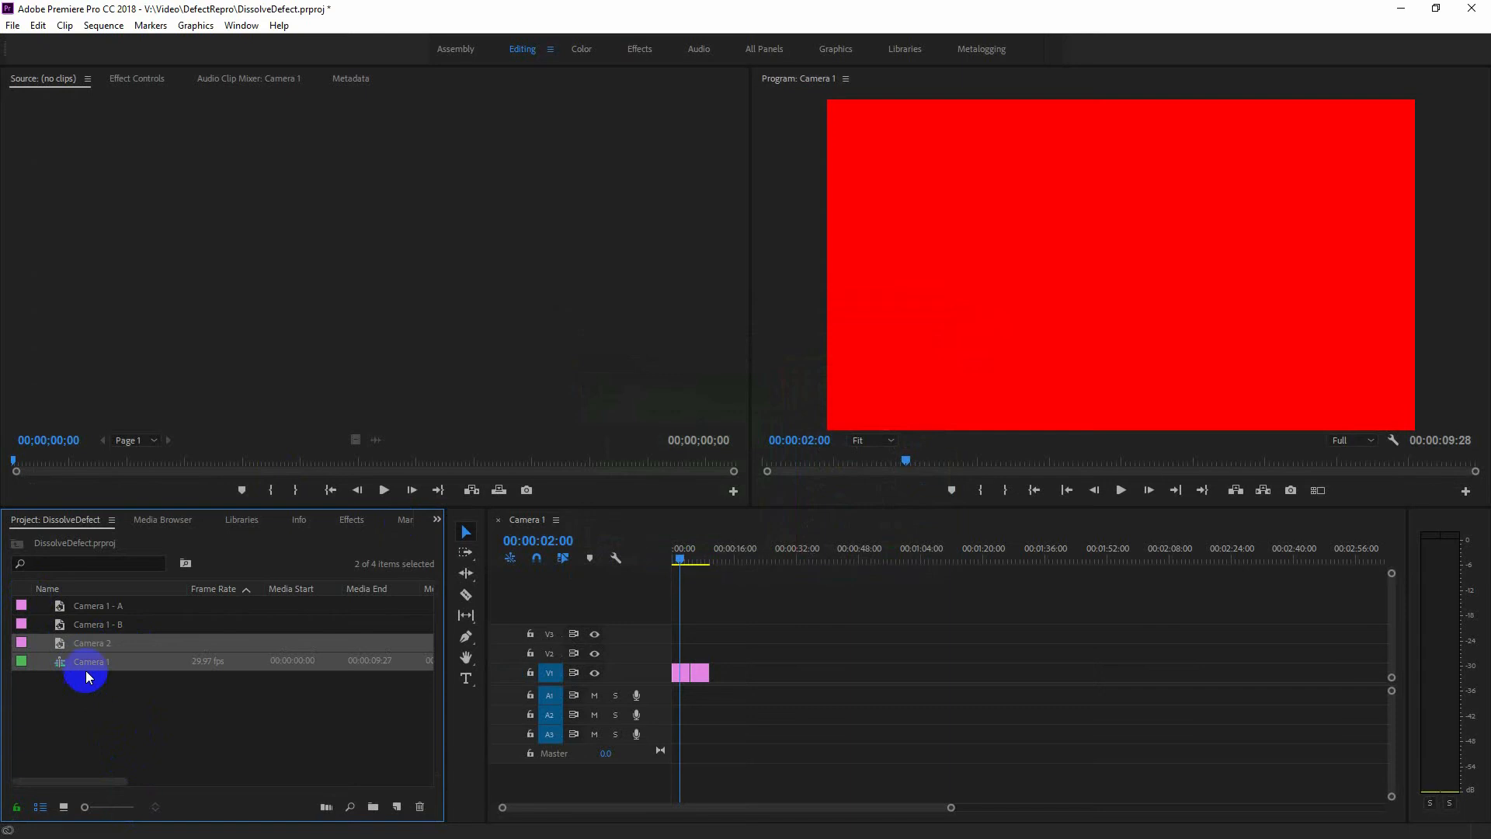
{"action": "right_click", "coordinate": [93, 666]}
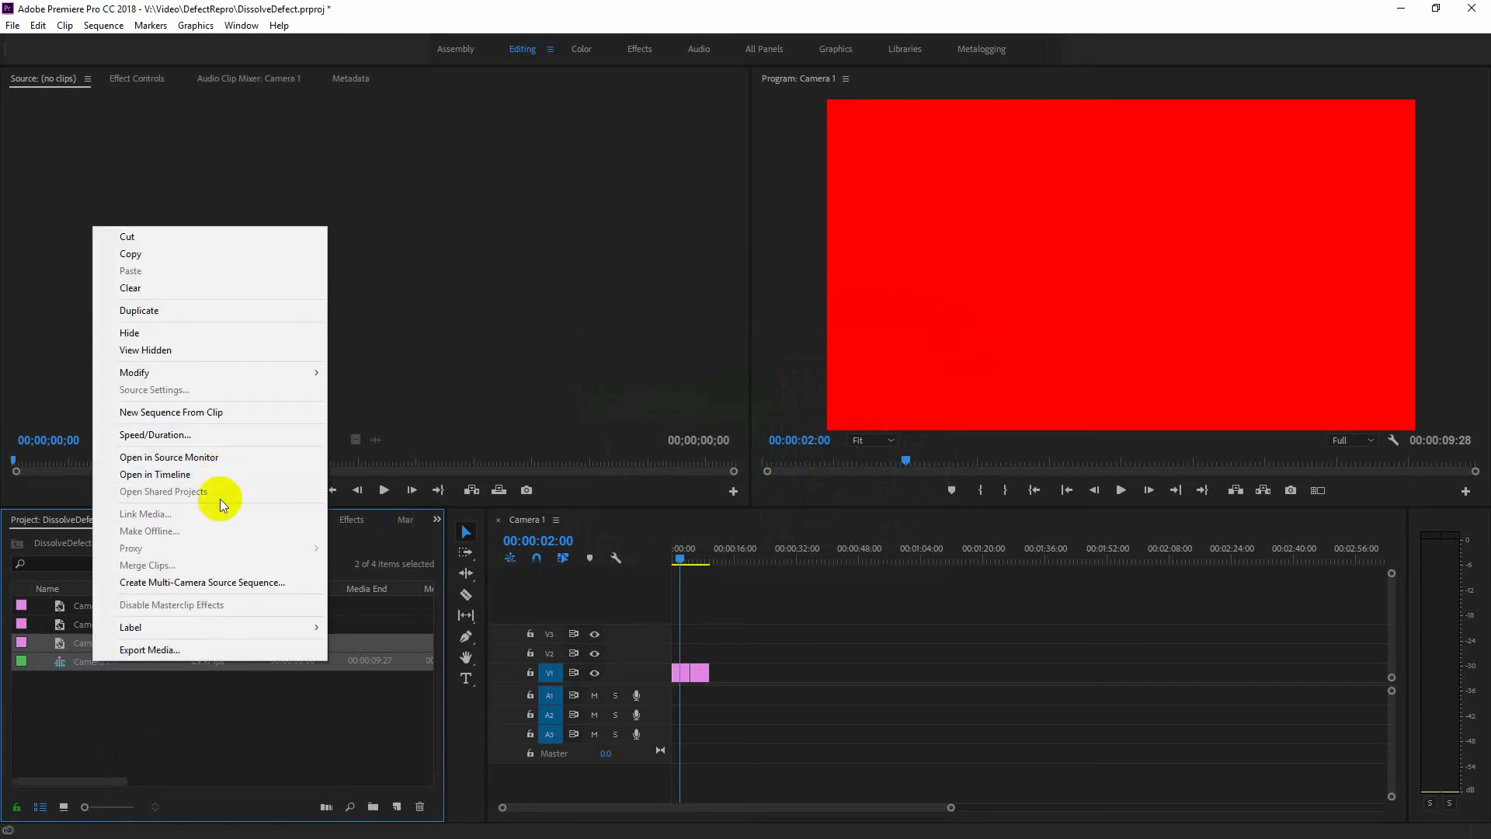
{"action": "left_click", "coordinate": [218, 582]}
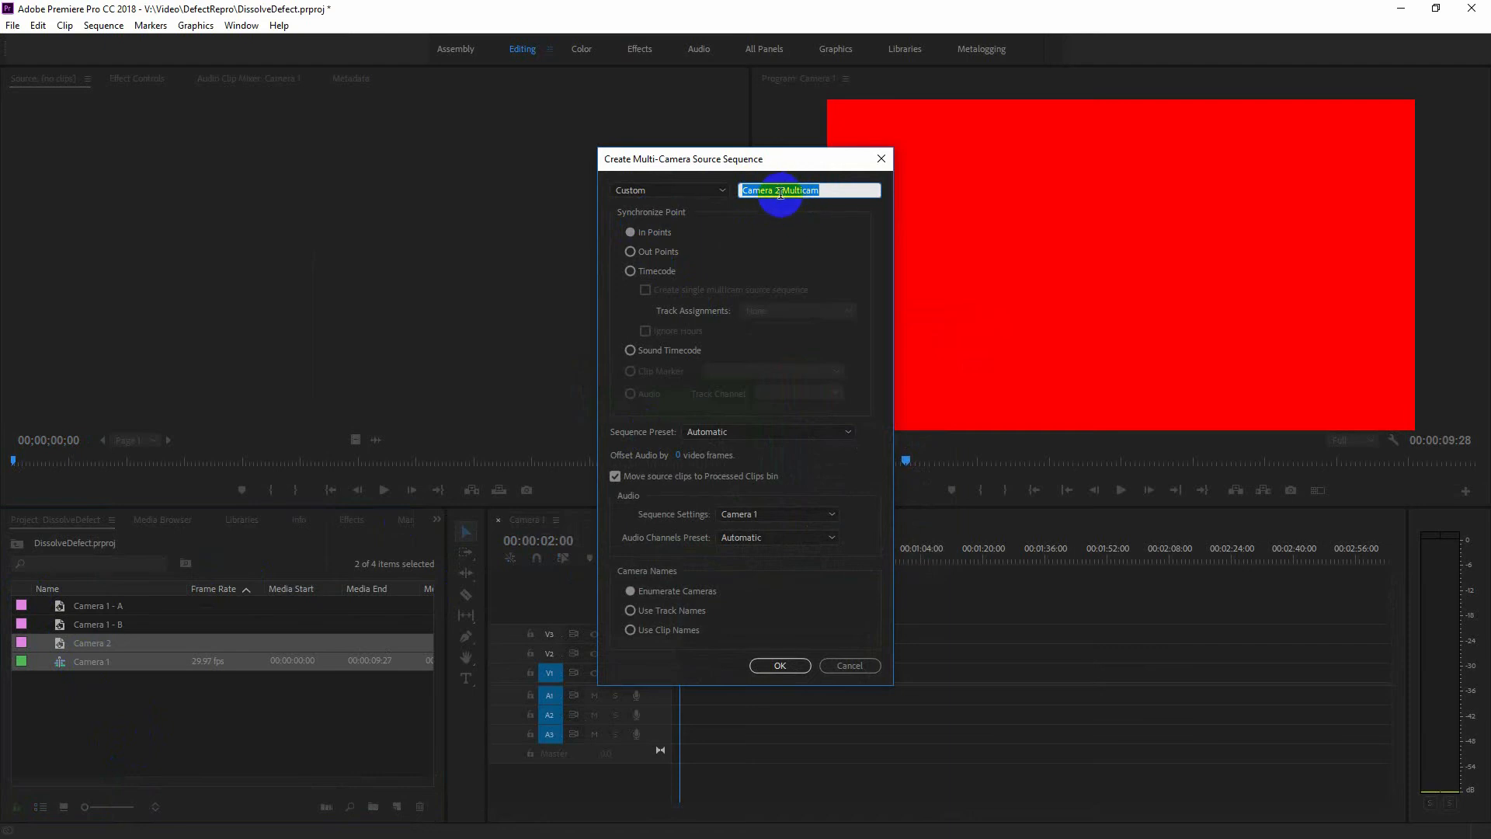
{"action": "left_click_drag", "start_coordinate": [782, 191], "coordinate": [708, 210]}
{"action": "key", "text": "BackSpace"}
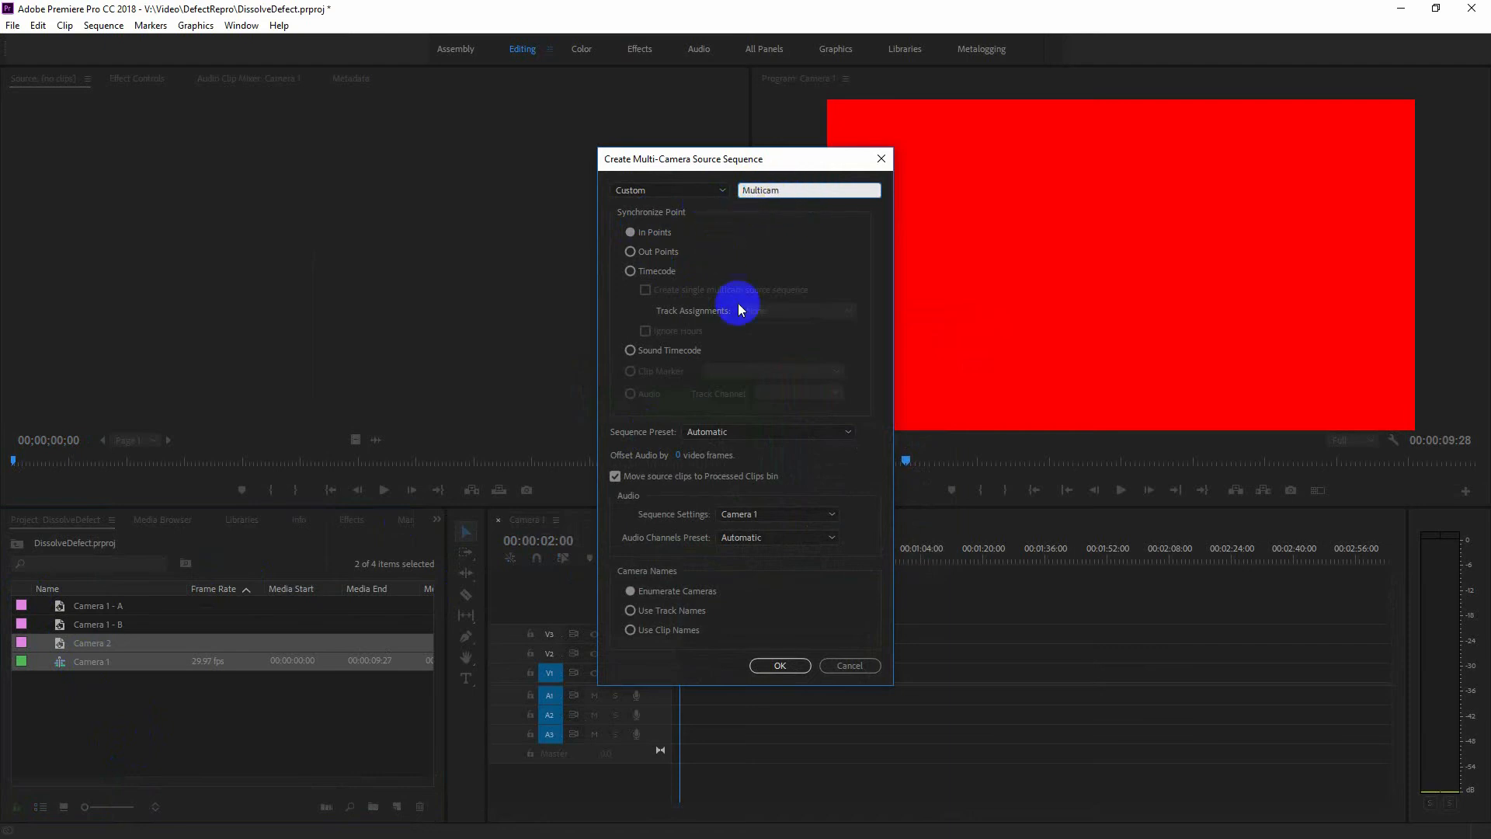
{"action": "left_click", "coordinate": [780, 667]}
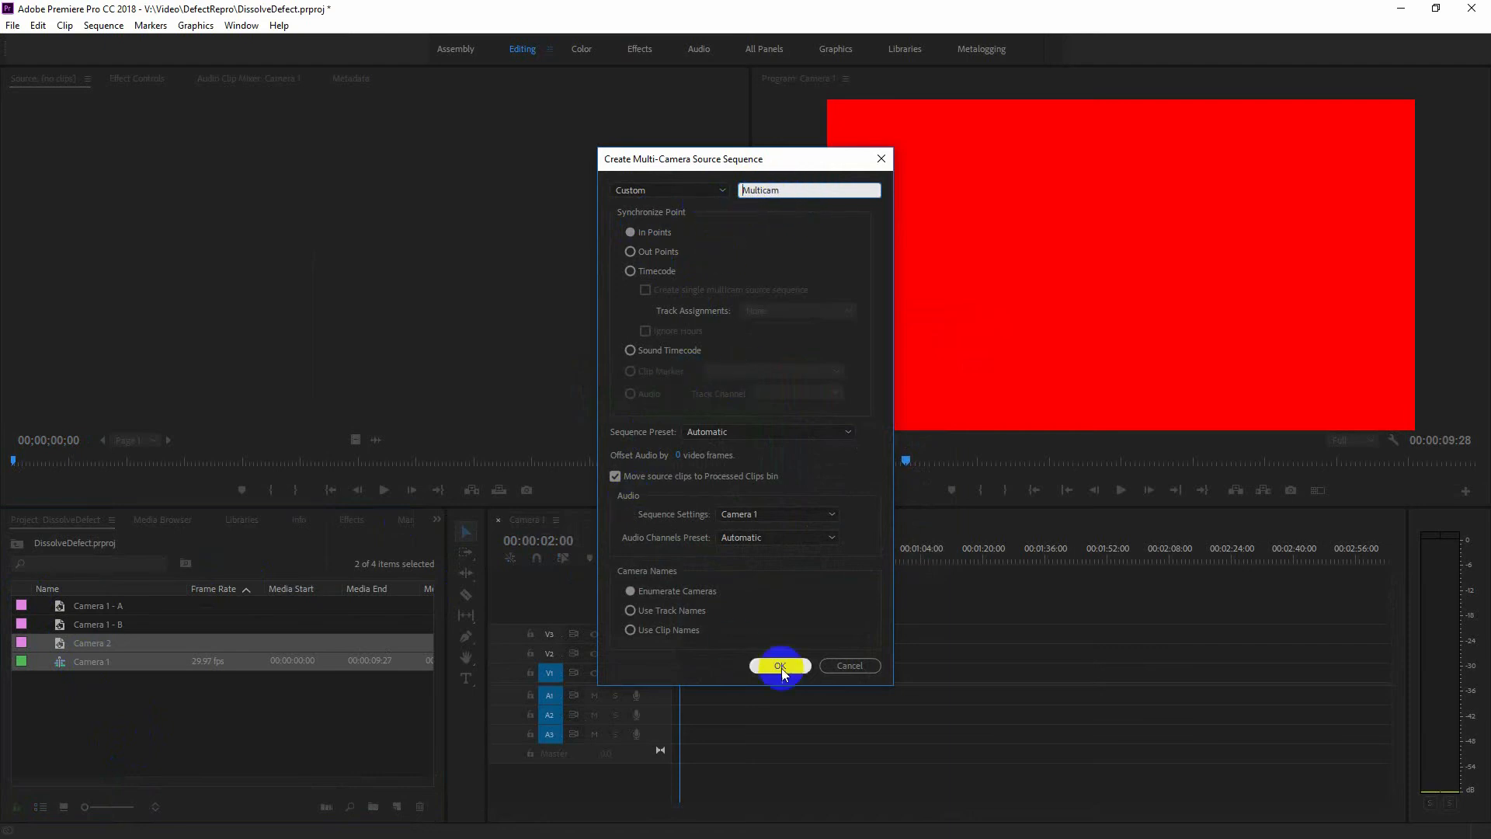
{"action": "left_click", "coordinate": [616, 476]}
{"action": "left_click", "coordinate": [773, 668]}
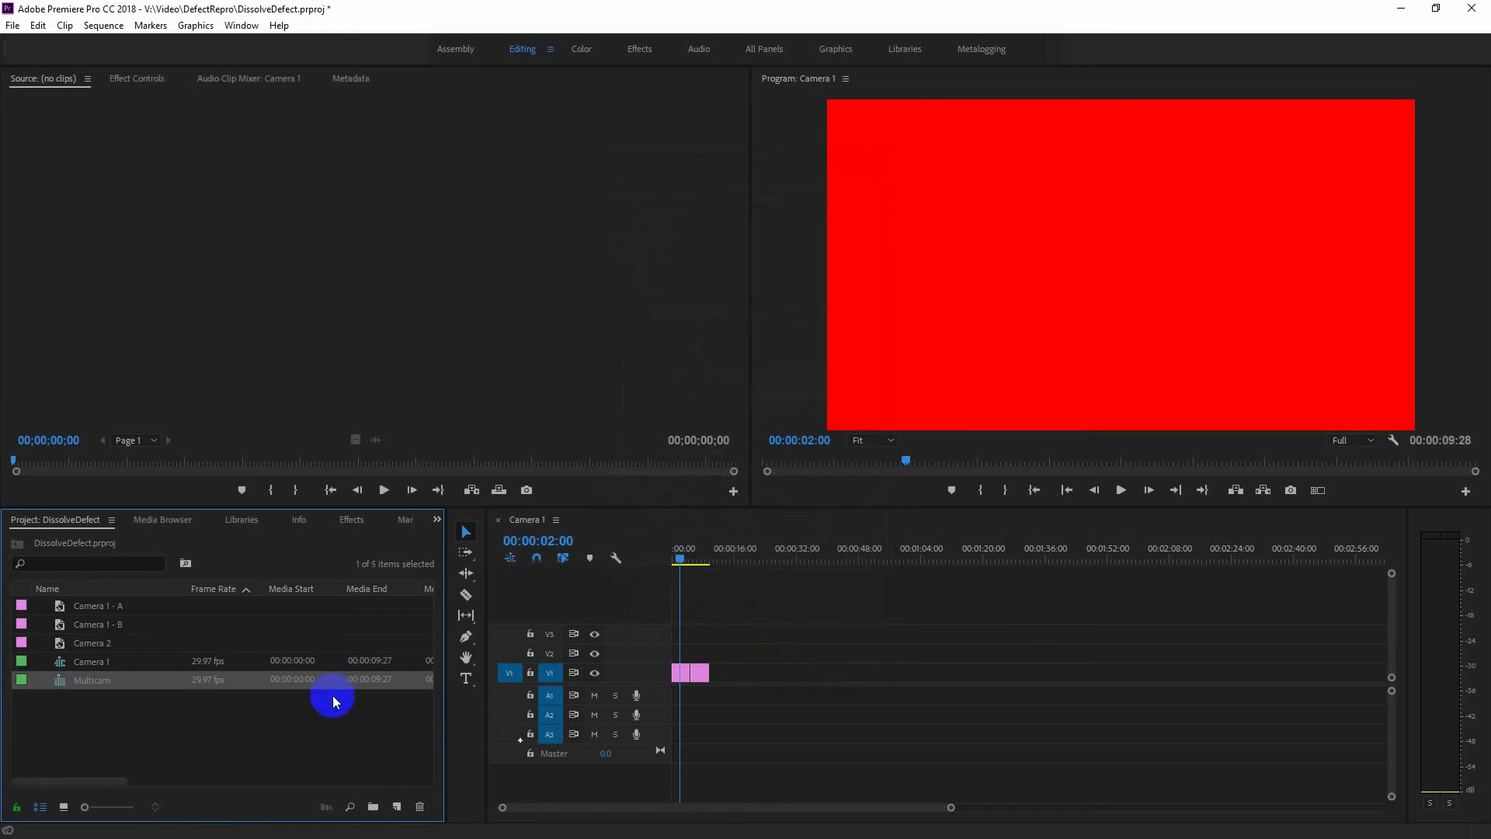
Open the Multicam source sequence in the timeline and scrub through it to examine the stacked camera clips.
{"action": "left_click", "coordinate": [60, 682]}
{"action": "right_click", "coordinate": [60, 684]}
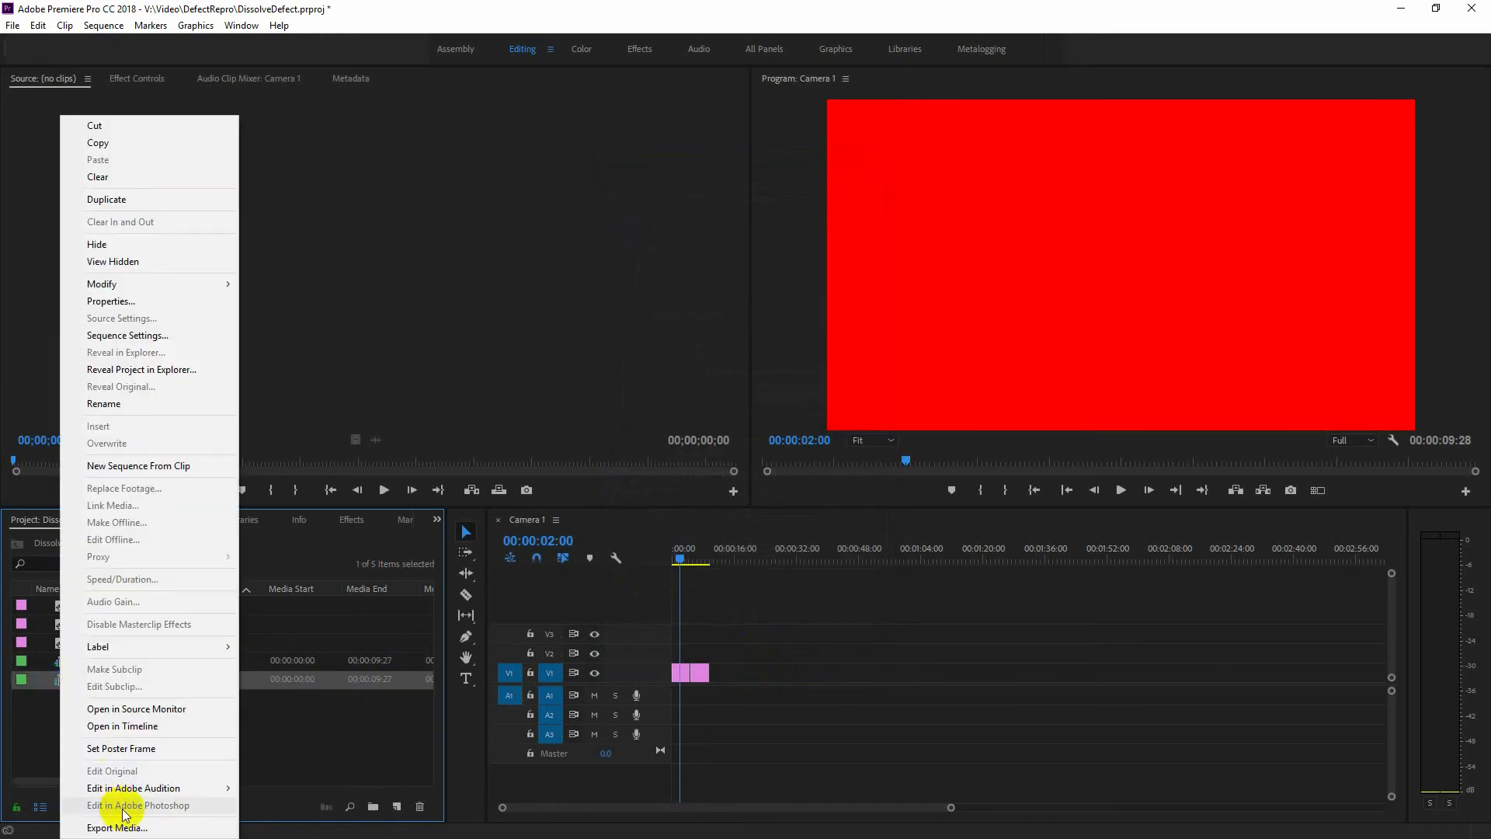
{"action": "left_click", "coordinate": [116, 726]}
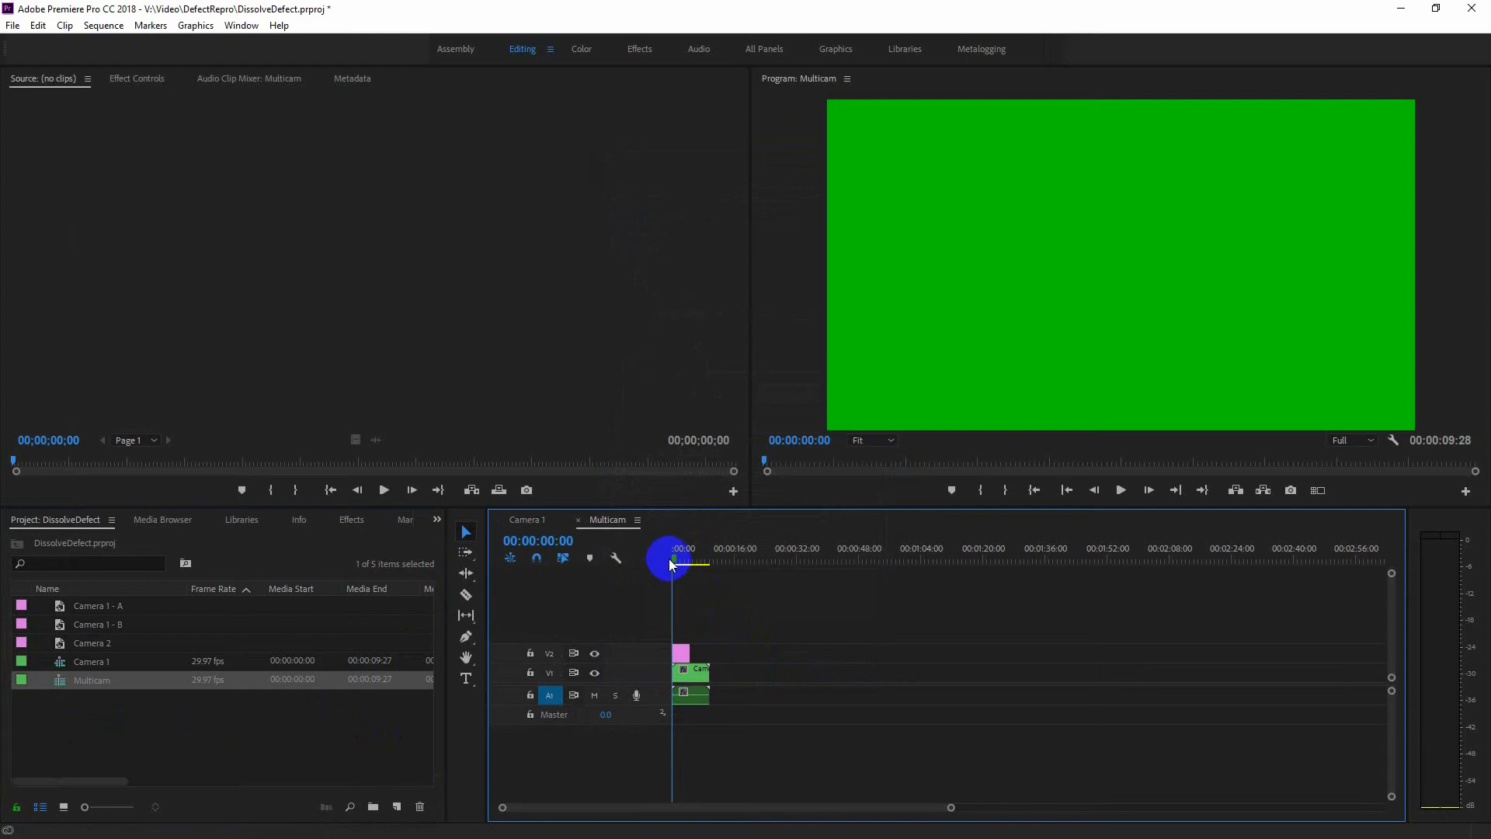
{"action": "left_click_drag", "start_coordinate": [677, 562], "coordinate": [708, 564]}
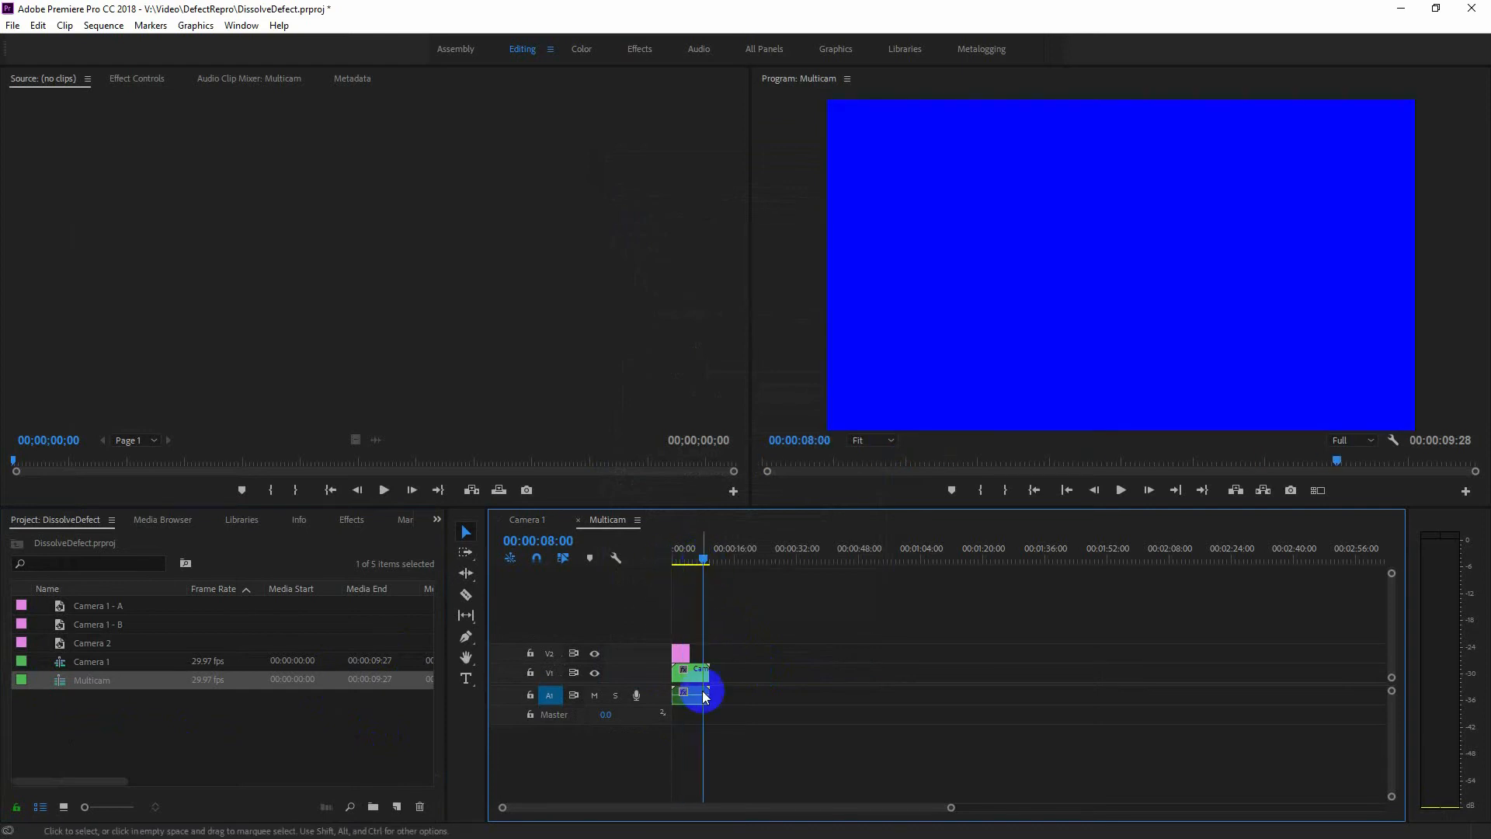
{"action": "left_click", "coordinate": [685, 659]}
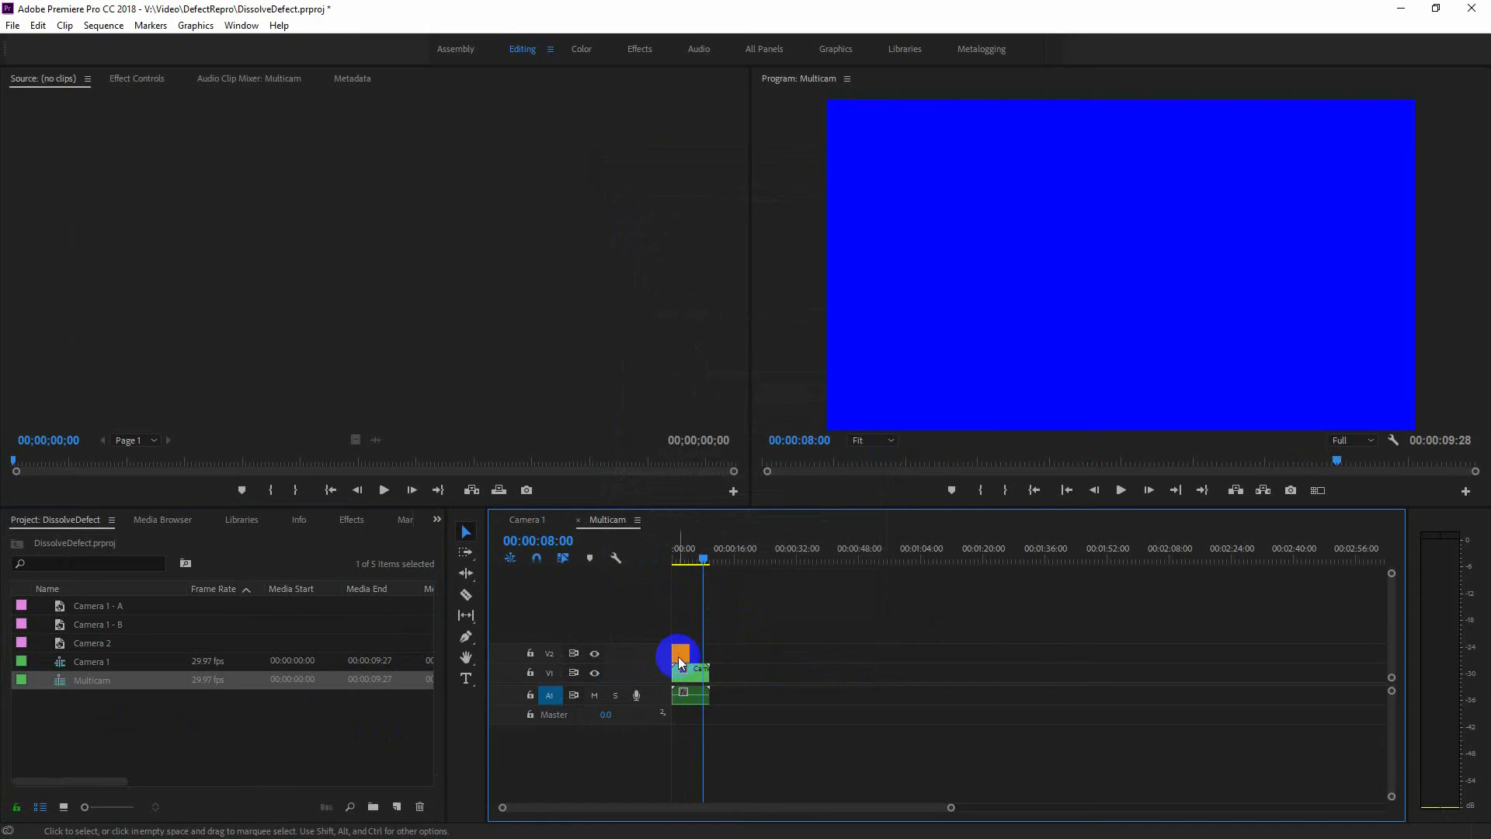
Create a new sequence from the Multicam source sequence and rename it "Edit".
{"action": "left_click", "coordinate": [61, 688]}
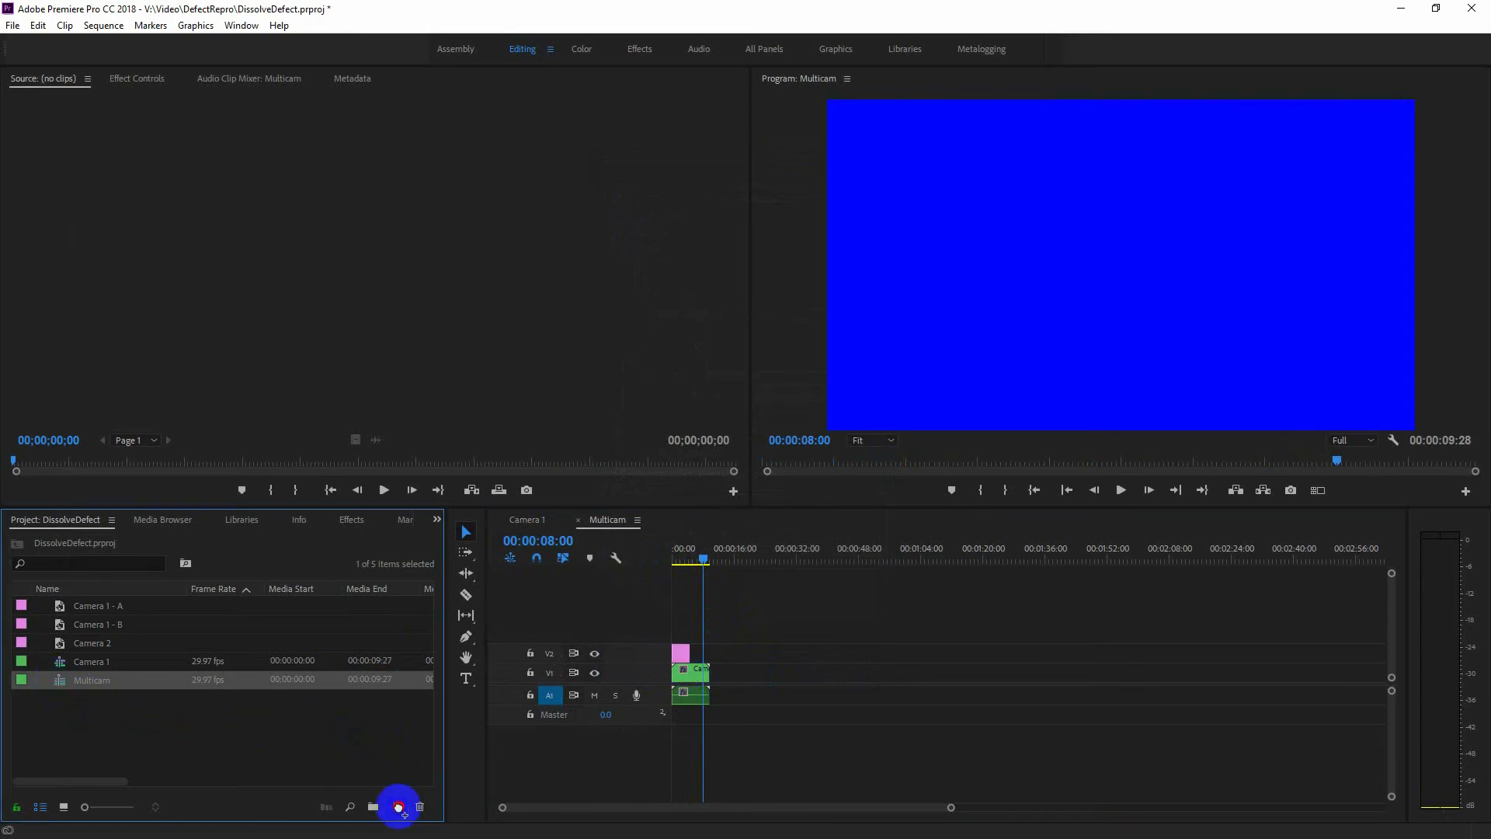
{"action": "left_click_drag", "start_coordinate": [398, 808], "coordinate": [393, 808]}
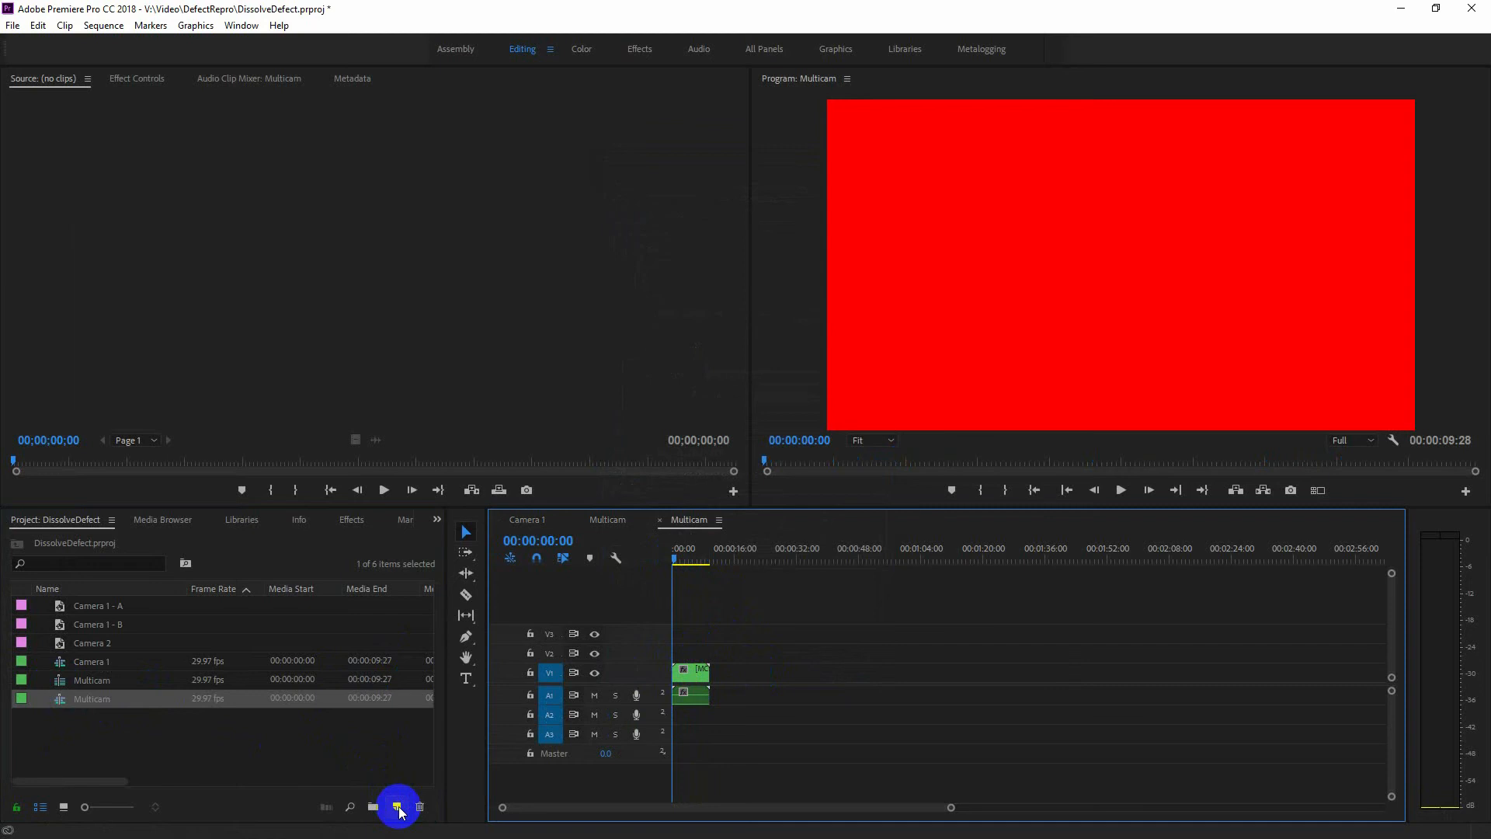
{"action": "left_click", "coordinate": [95, 695]}
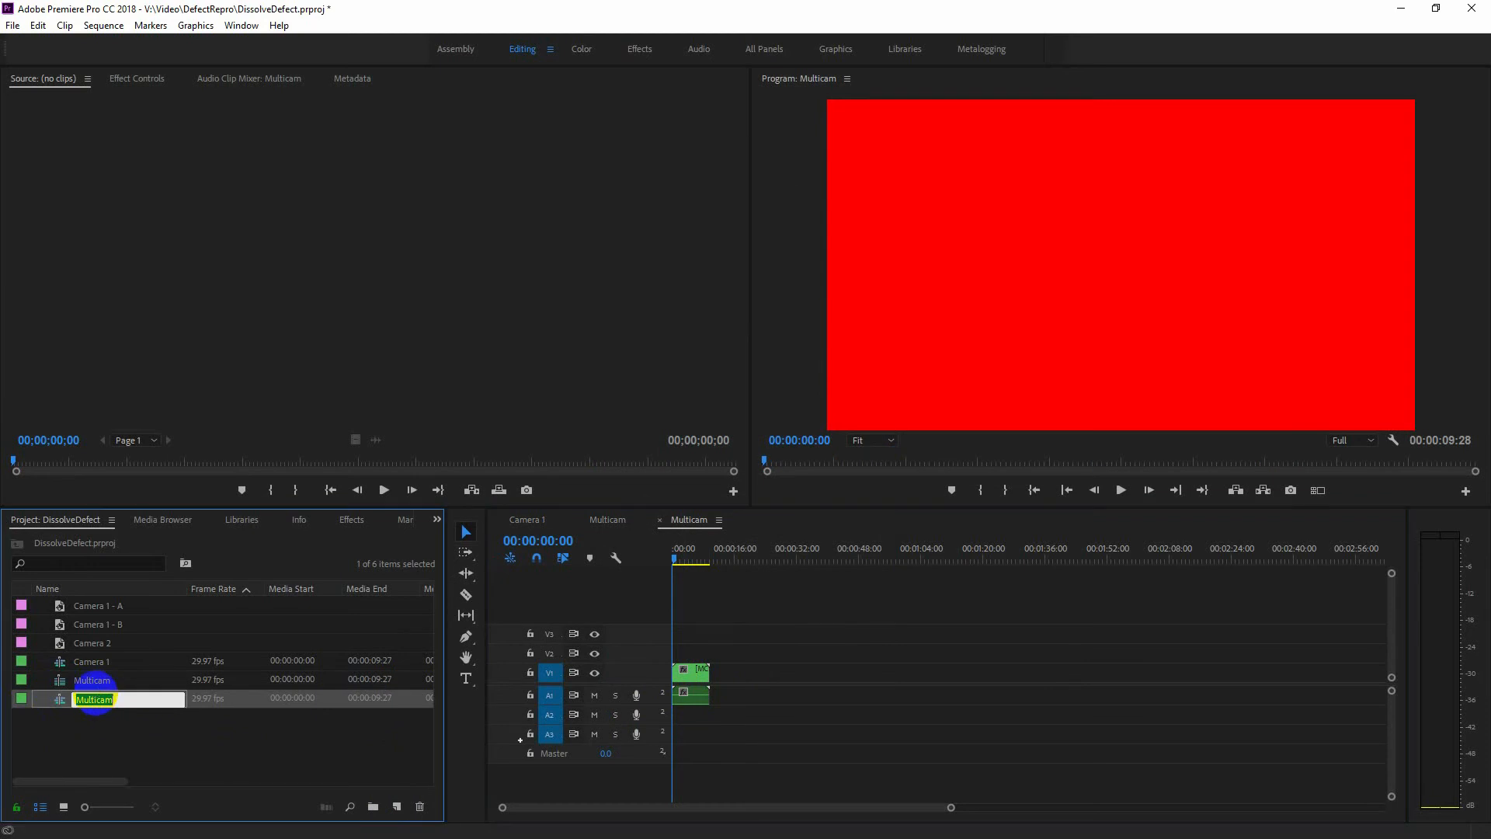
{"action": "key", "text": "Return"}
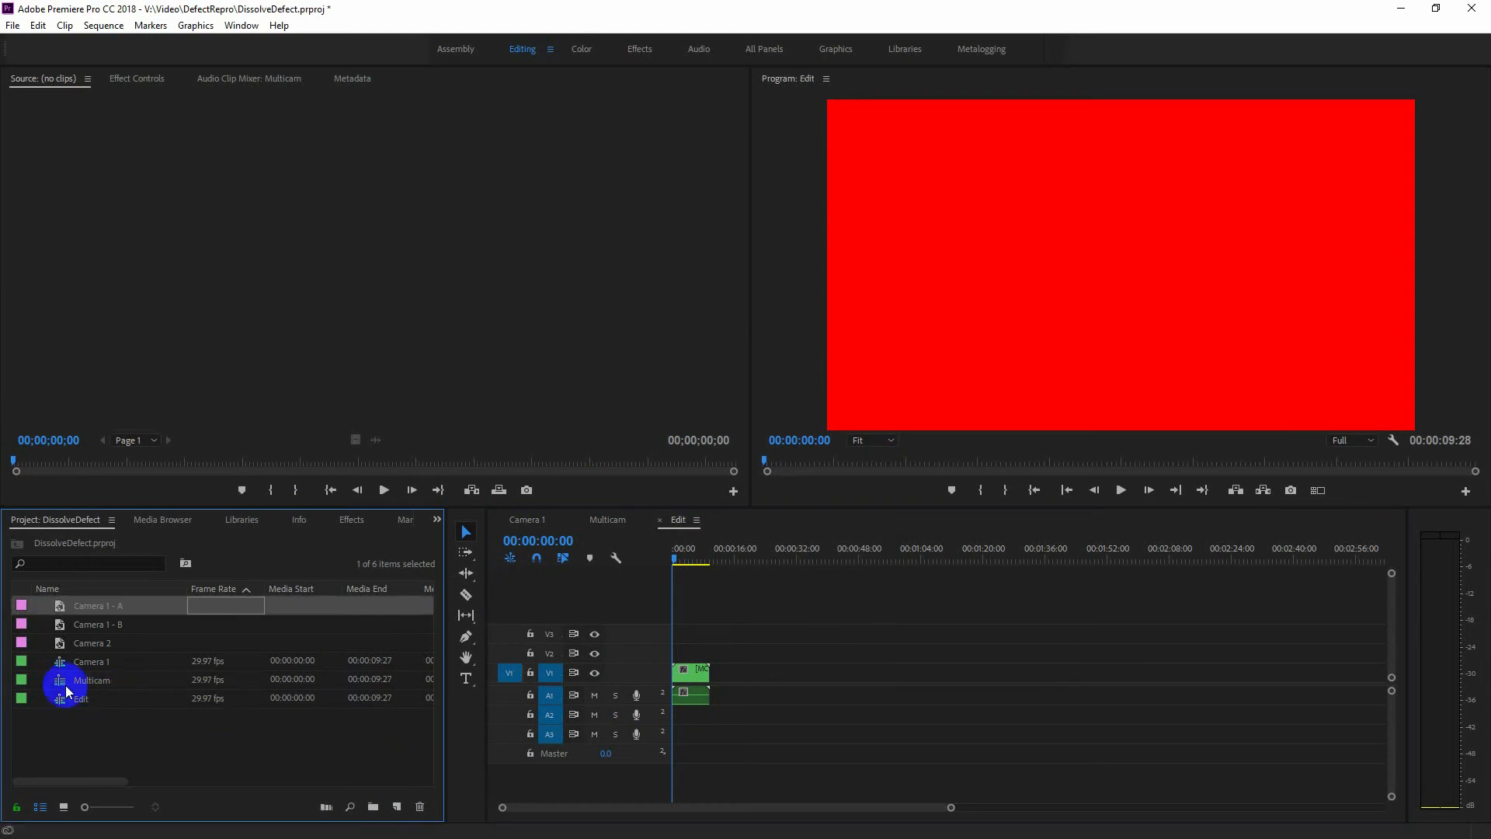
Show the multi-camera view in an enlarged Program Monitor and scrub through the Edit sequence.
{"action": "left_click", "coordinate": [1318, 490]}
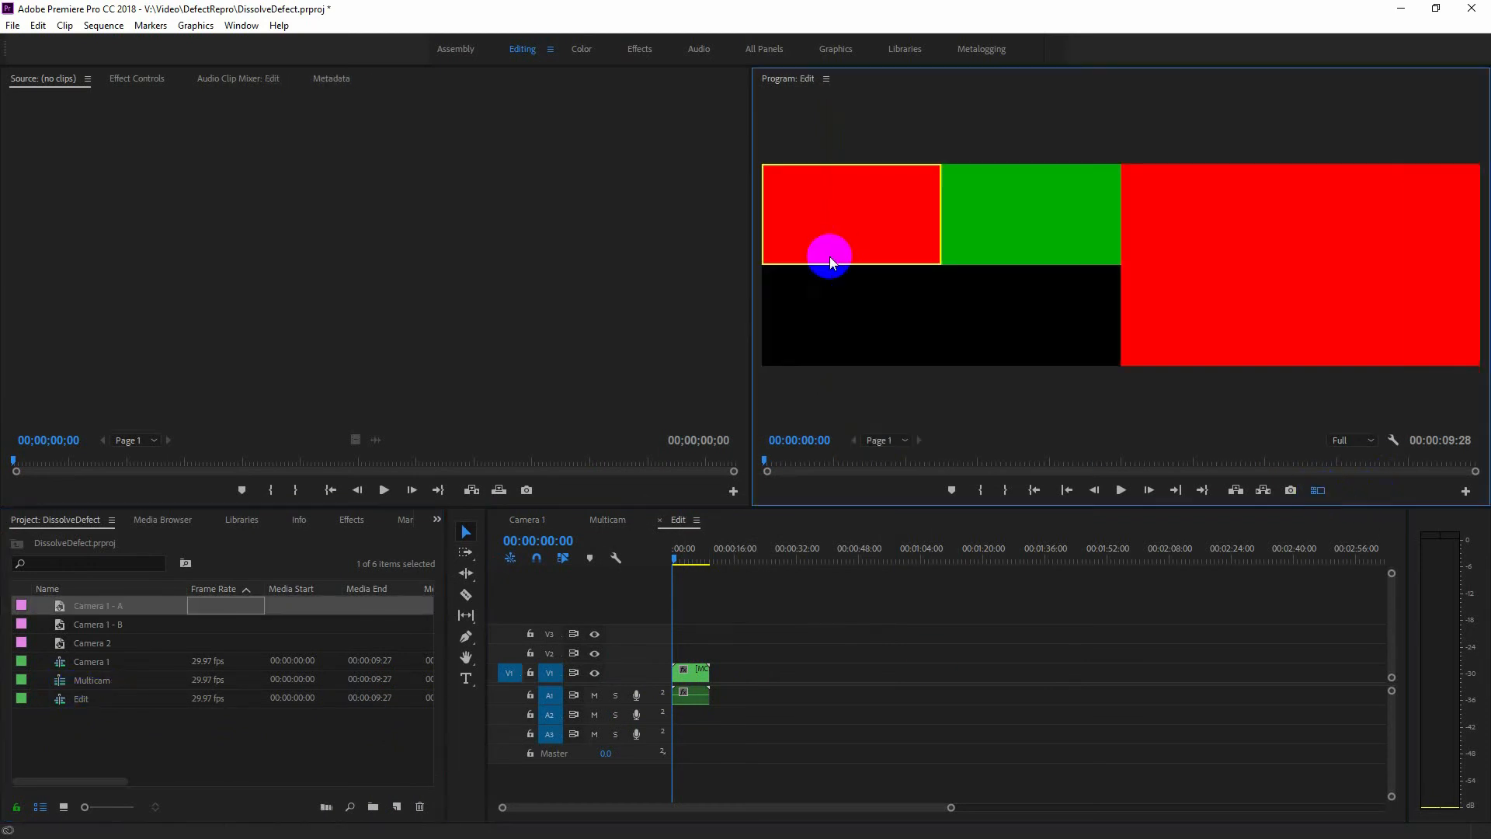
{"action": "left_click_drag", "start_coordinate": [752, 316], "coordinate": [433, 322]}
{"action": "mouse_move", "coordinate": [675, 560]}
{"action": "left_mouse_down"}
{"action": "mouse_move", "coordinate": [709, 575]}
{"action": "mouse_move", "coordinate": [692, 566]}
{"action": "left_mouse_up"}
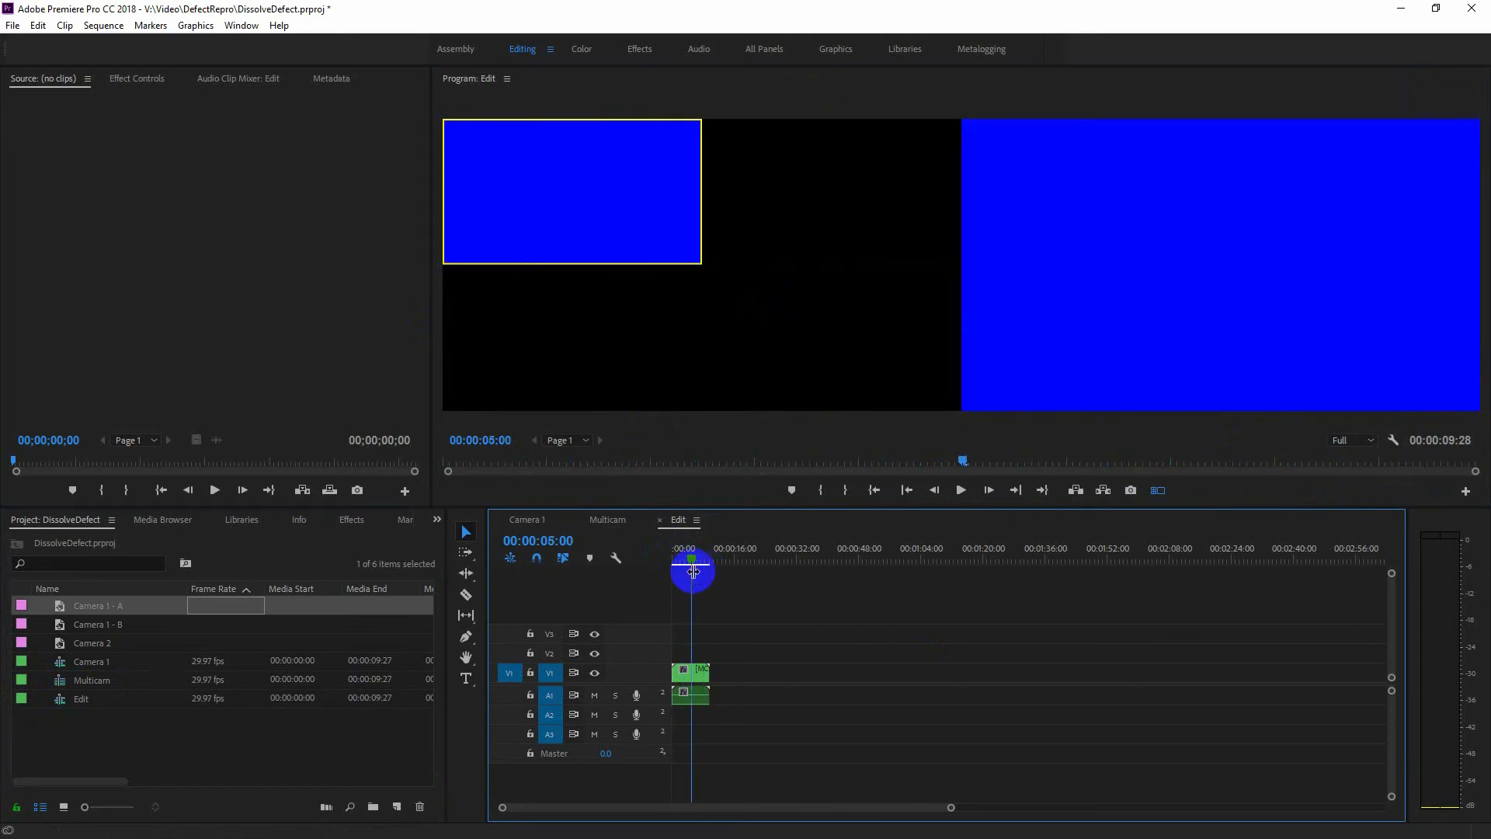
{"action": "left_click_drag", "start_coordinate": [953, 809], "coordinate": [772, 813]}
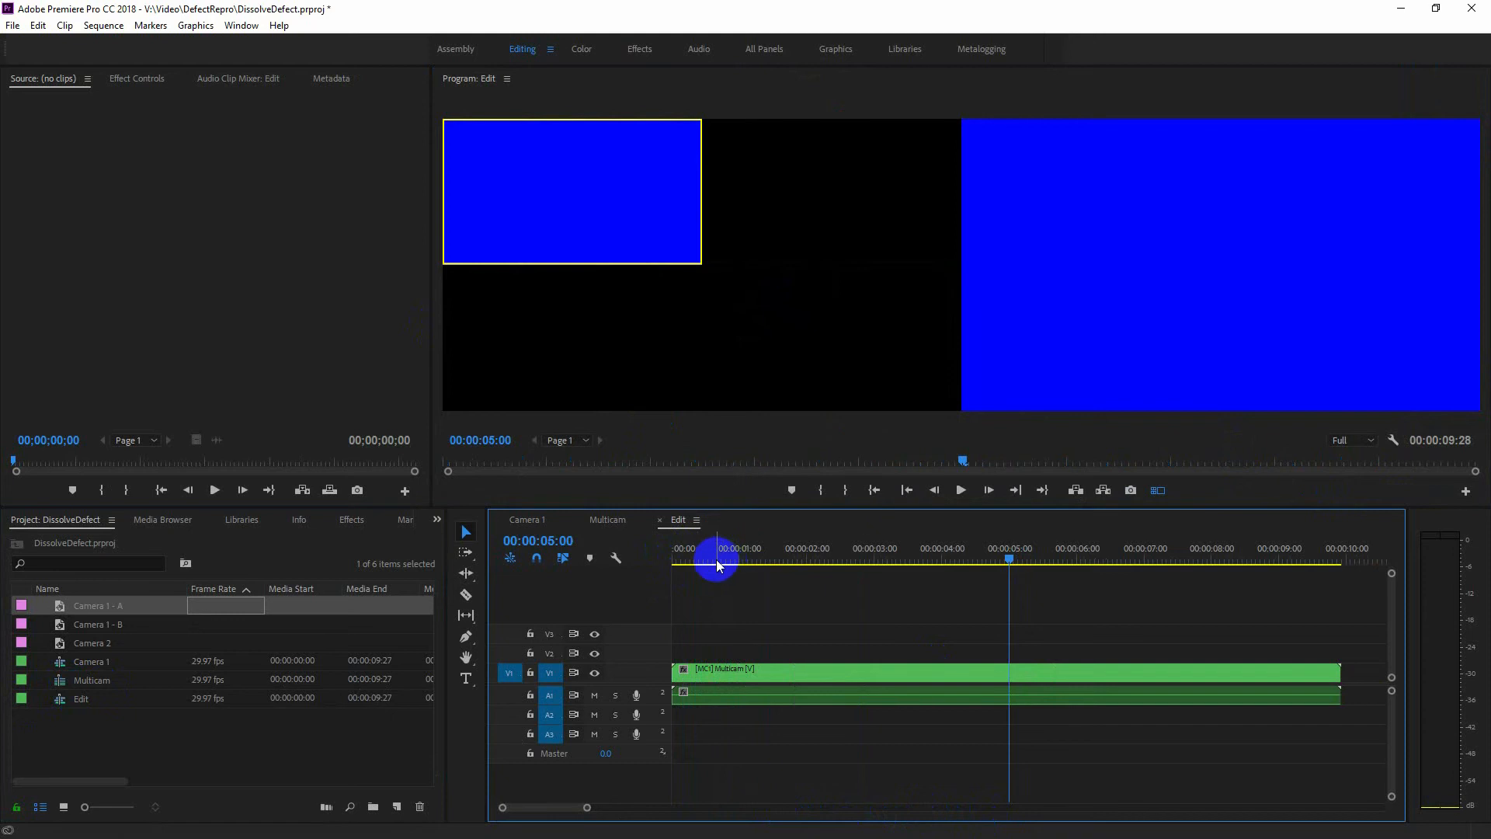
{"action": "left_click_drag", "start_coordinate": [716, 559], "coordinate": [1113, 562]}
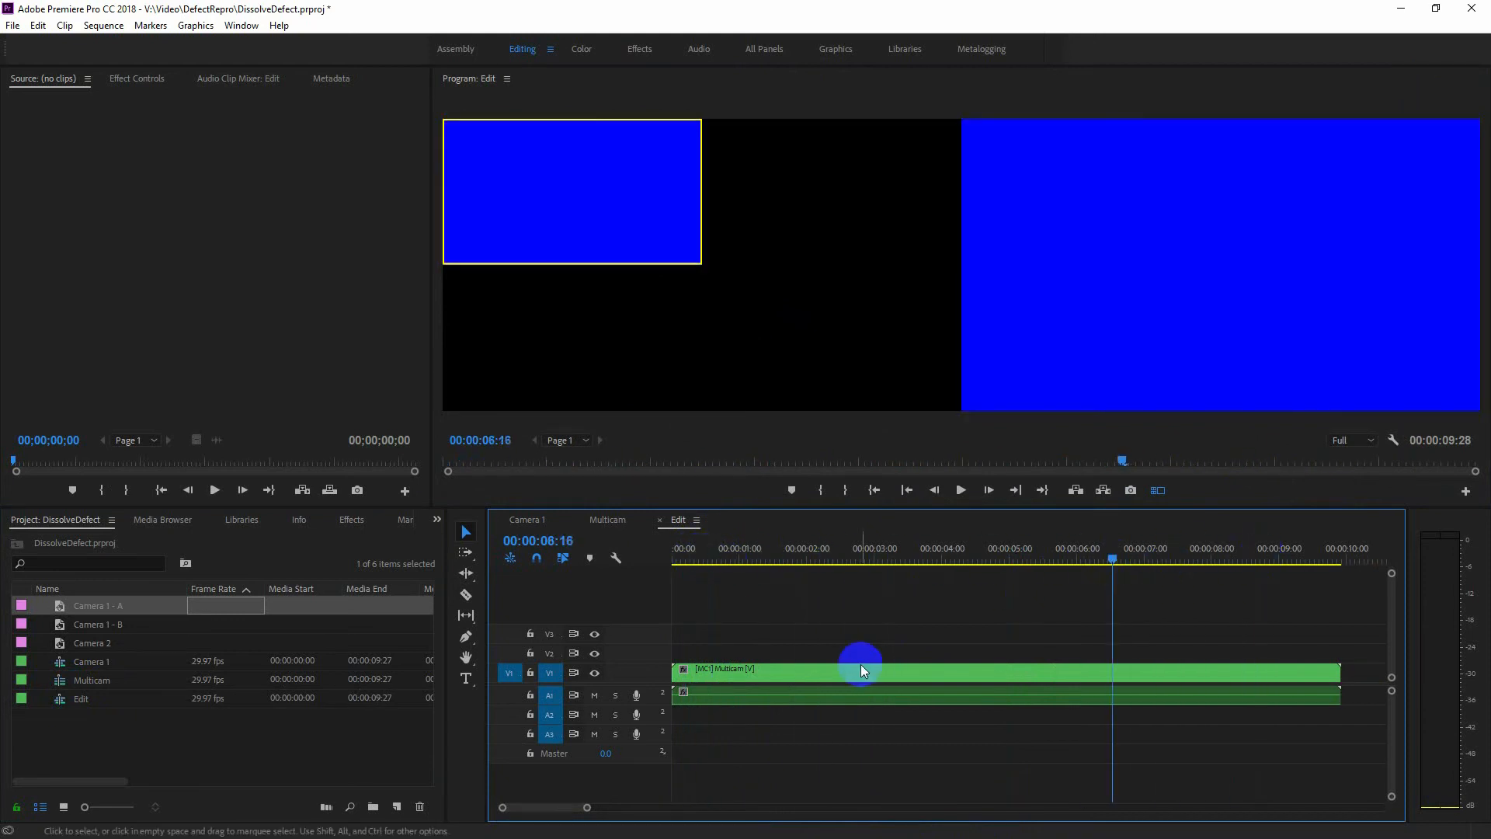
Split the multicam clip at about 1.9 and 7.7 seconds and ripple delete the middle section.
{"action": "key", "text": "c"}
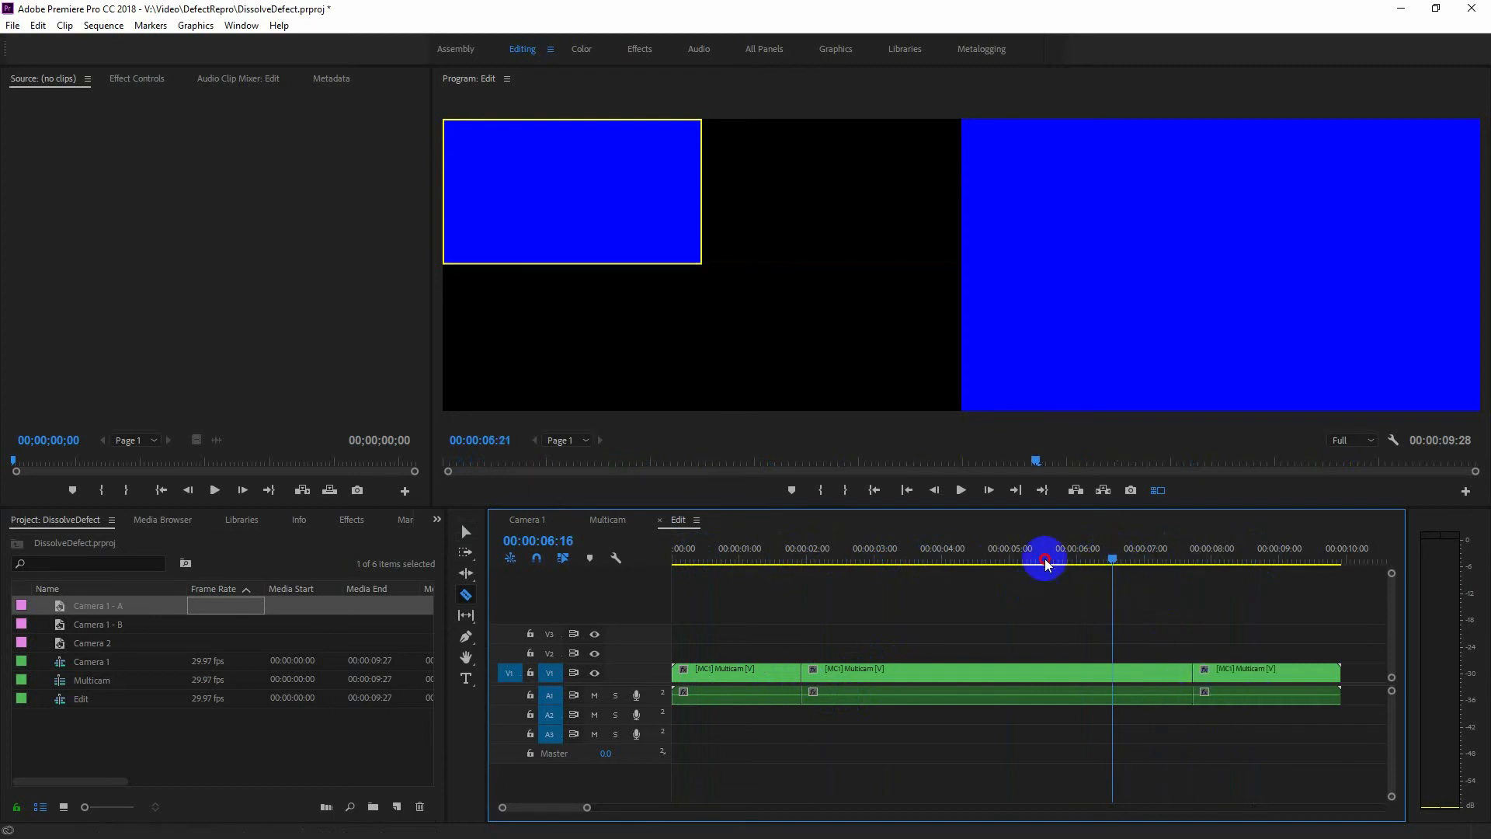
{"action": "left_click_drag", "start_coordinate": [1046, 566], "coordinate": [753, 579]}
{"action": "left_click_drag", "start_coordinate": [755, 584], "coordinate": [1260, 603]}
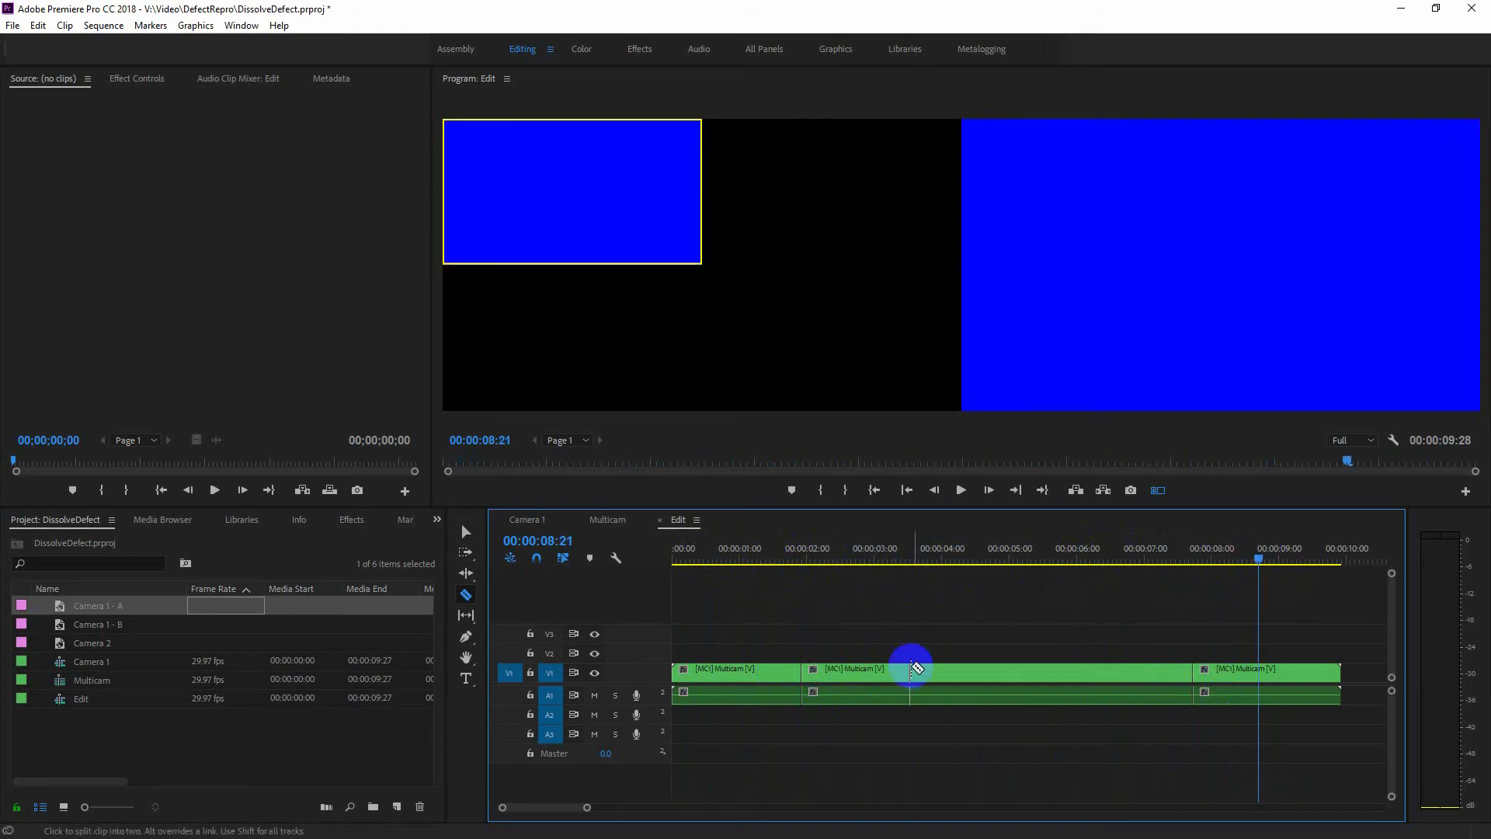
{"action": "key", "text": "v"}
{"action": "right_click", "coordinate": [932, 672]}
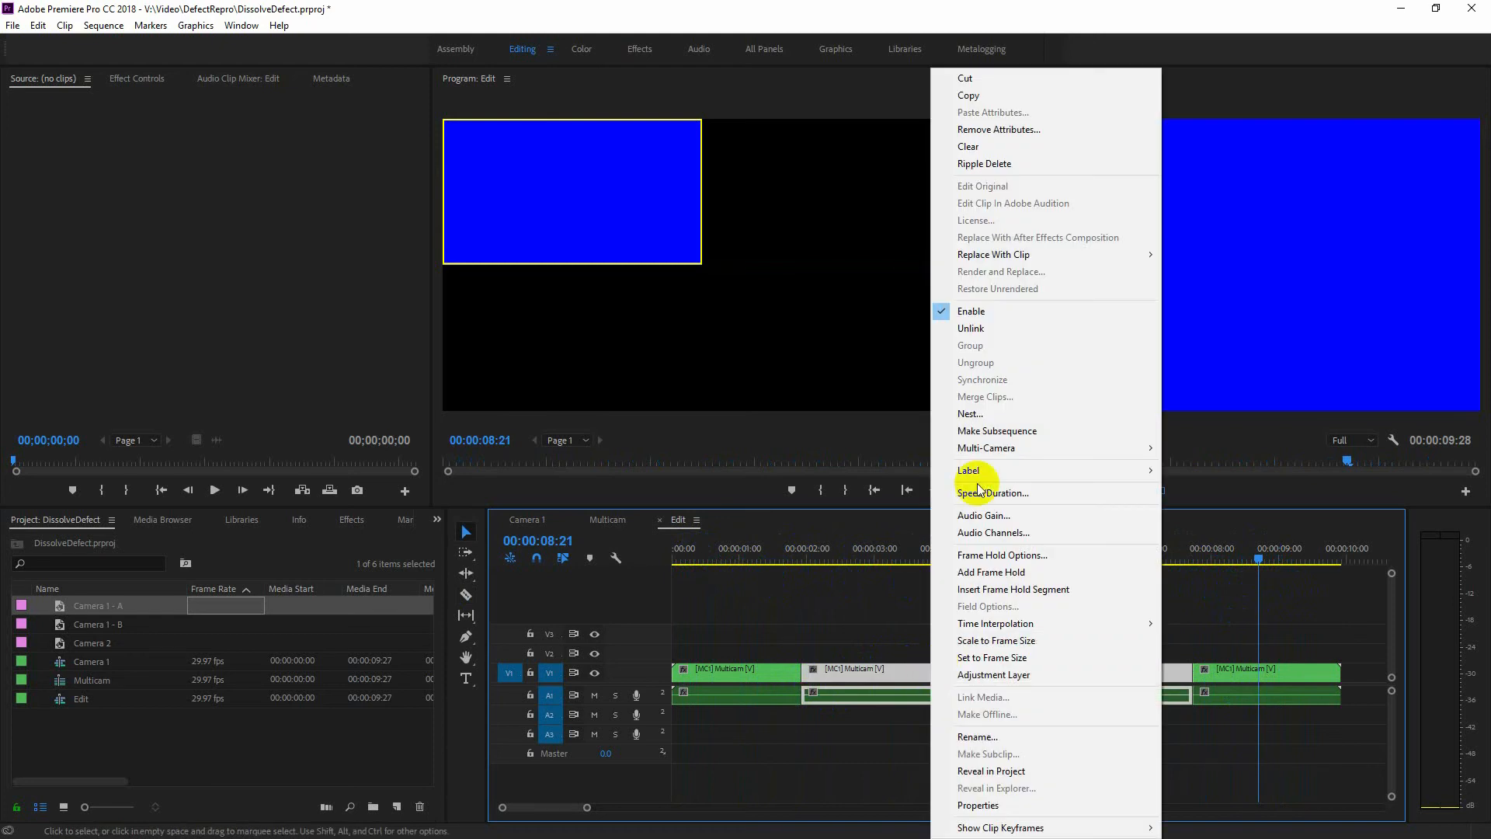
{"action": "left_click", "coordinate": [1027, 163]}
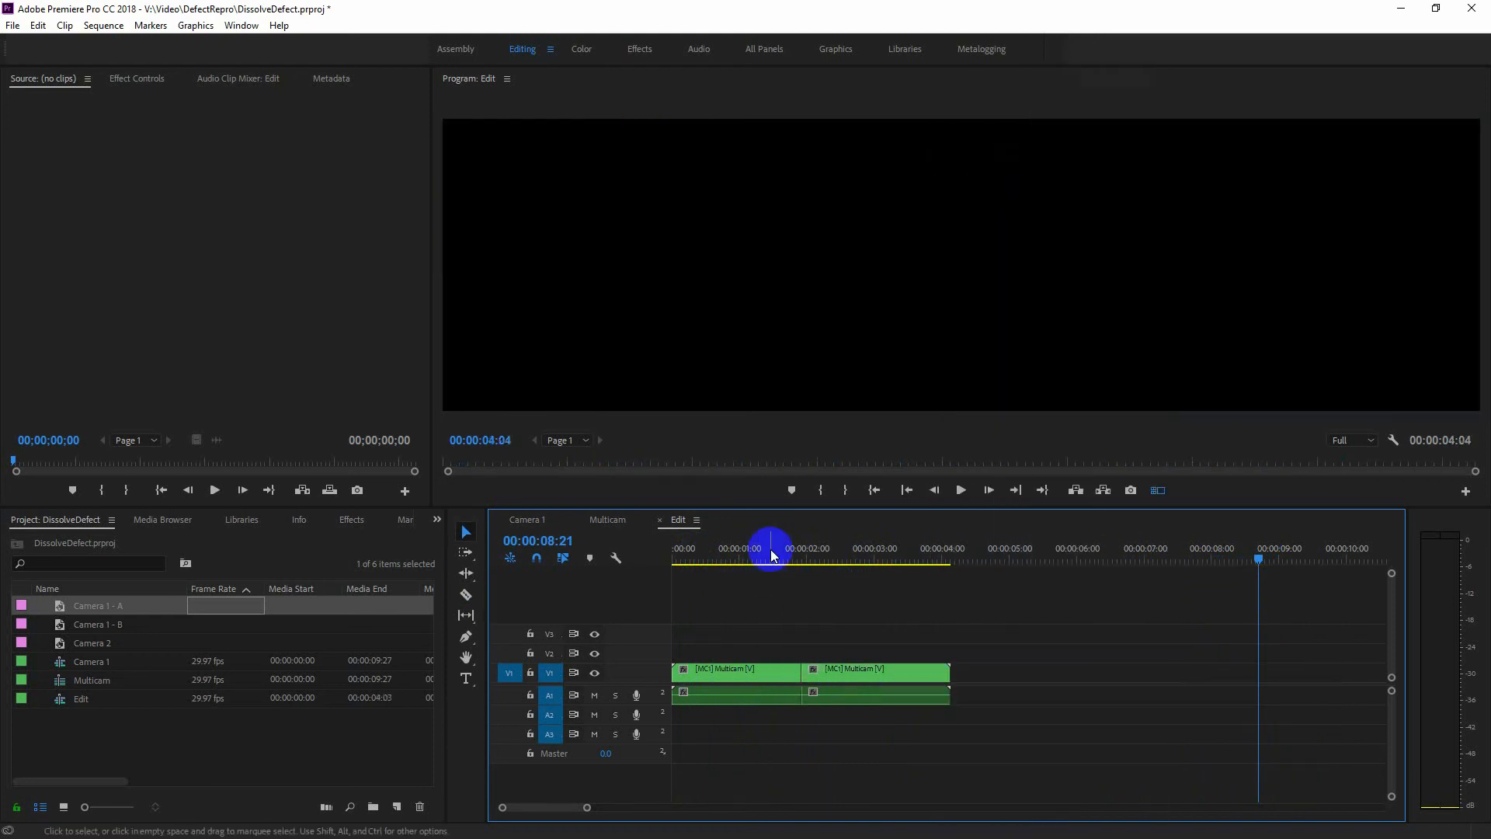
Scrub across the cut in the Edit sequence and turn off the multi-camera view.
{"action": "left_click_drag", "start_coordinate": [766, 561], "coordinate": [824, 561]}
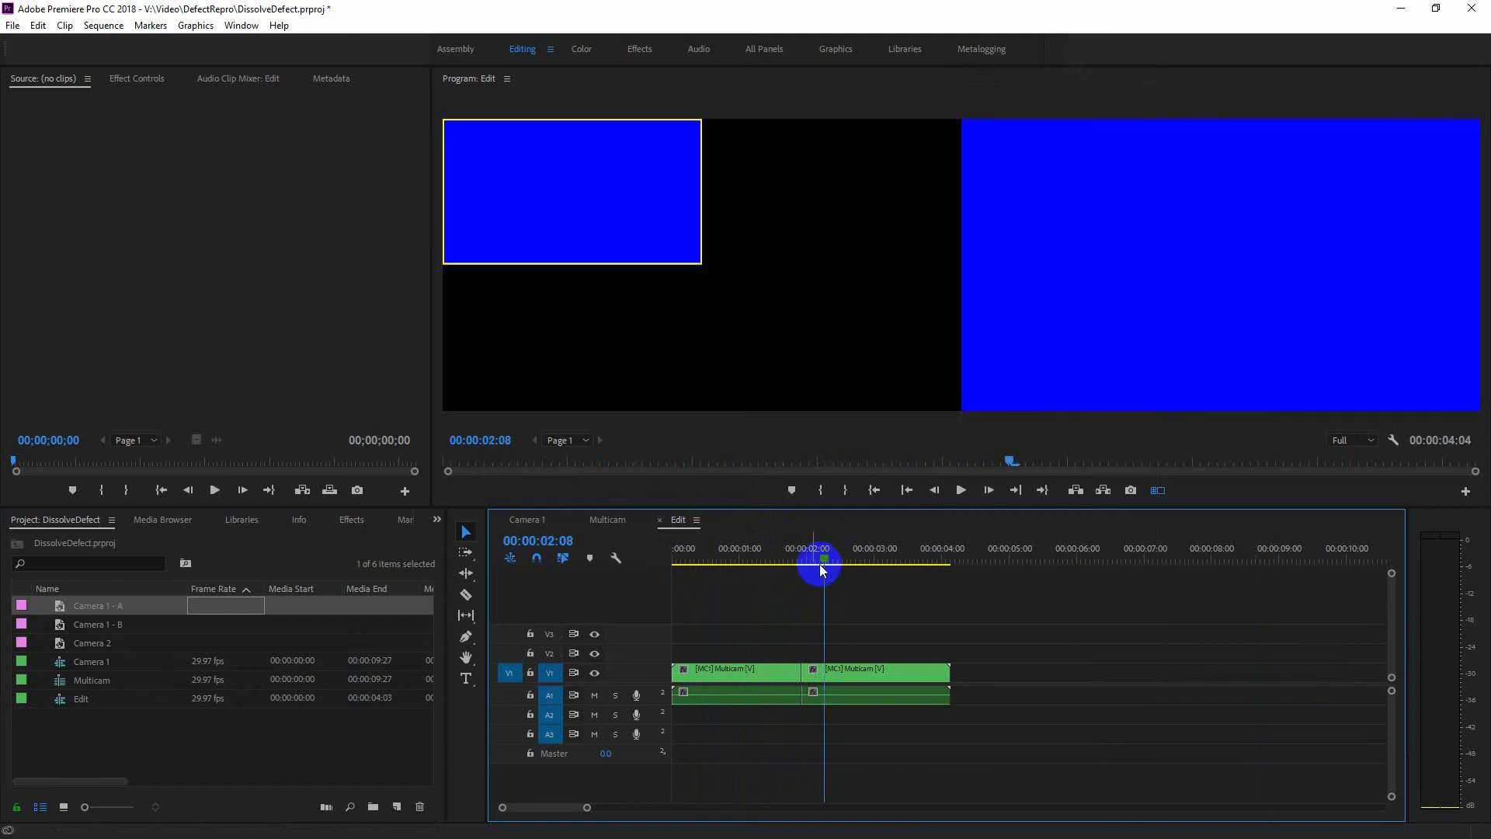
{"action": "left_click", "coordinate": [1158, 490]}
{"action": "left_click_drag", "start_coordinate": [827, 562], "coordinate": [862, 556]}
{"action": "left_click", "coordinate": [466, 668]}
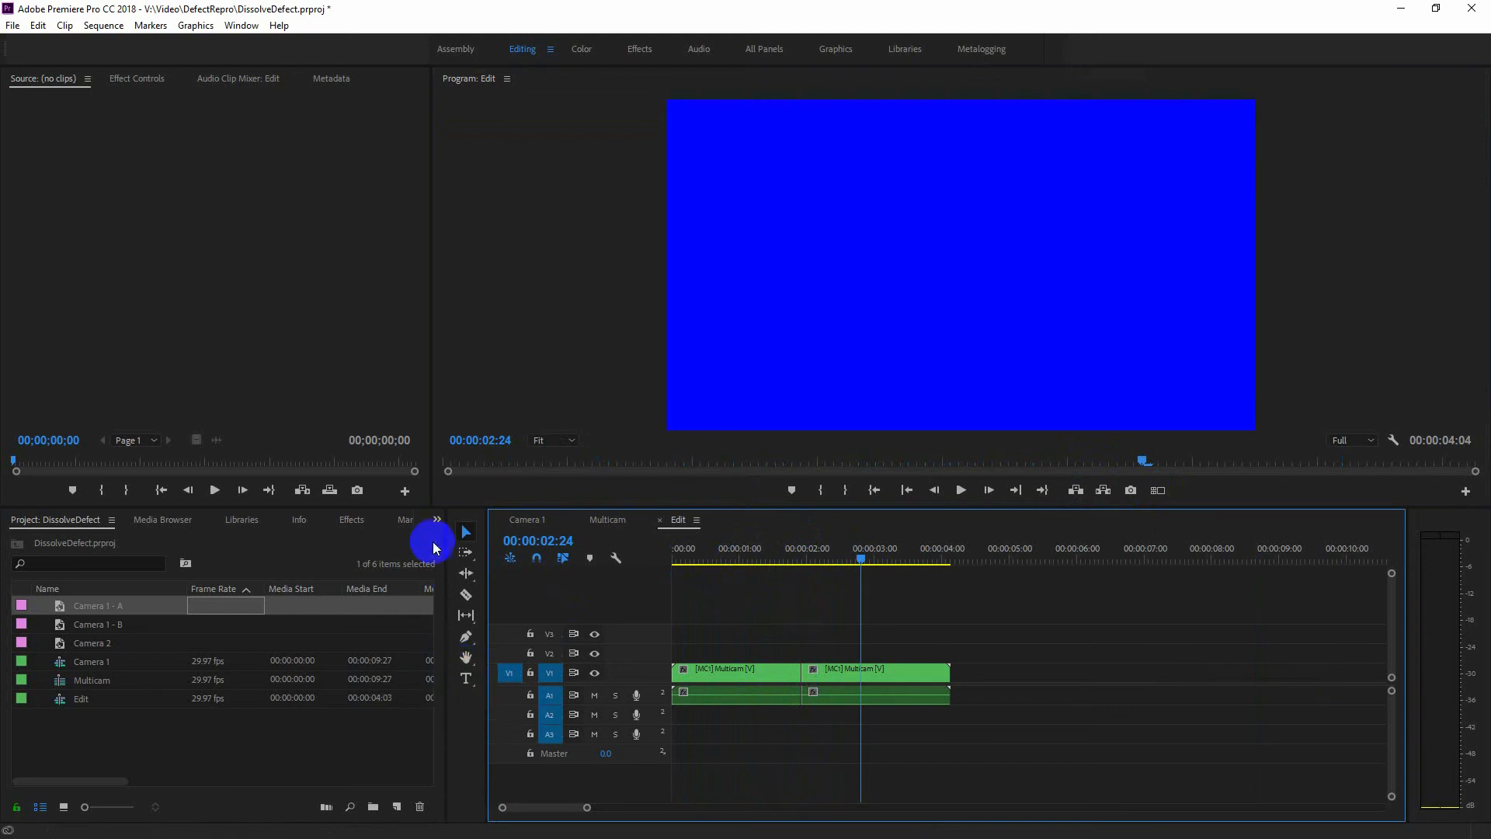
Apply a Cross Dissolve at the cut between the two multicam clips and scrub toward the transition's start.
{"action": "left_click", "coordinate": [352, 519]}
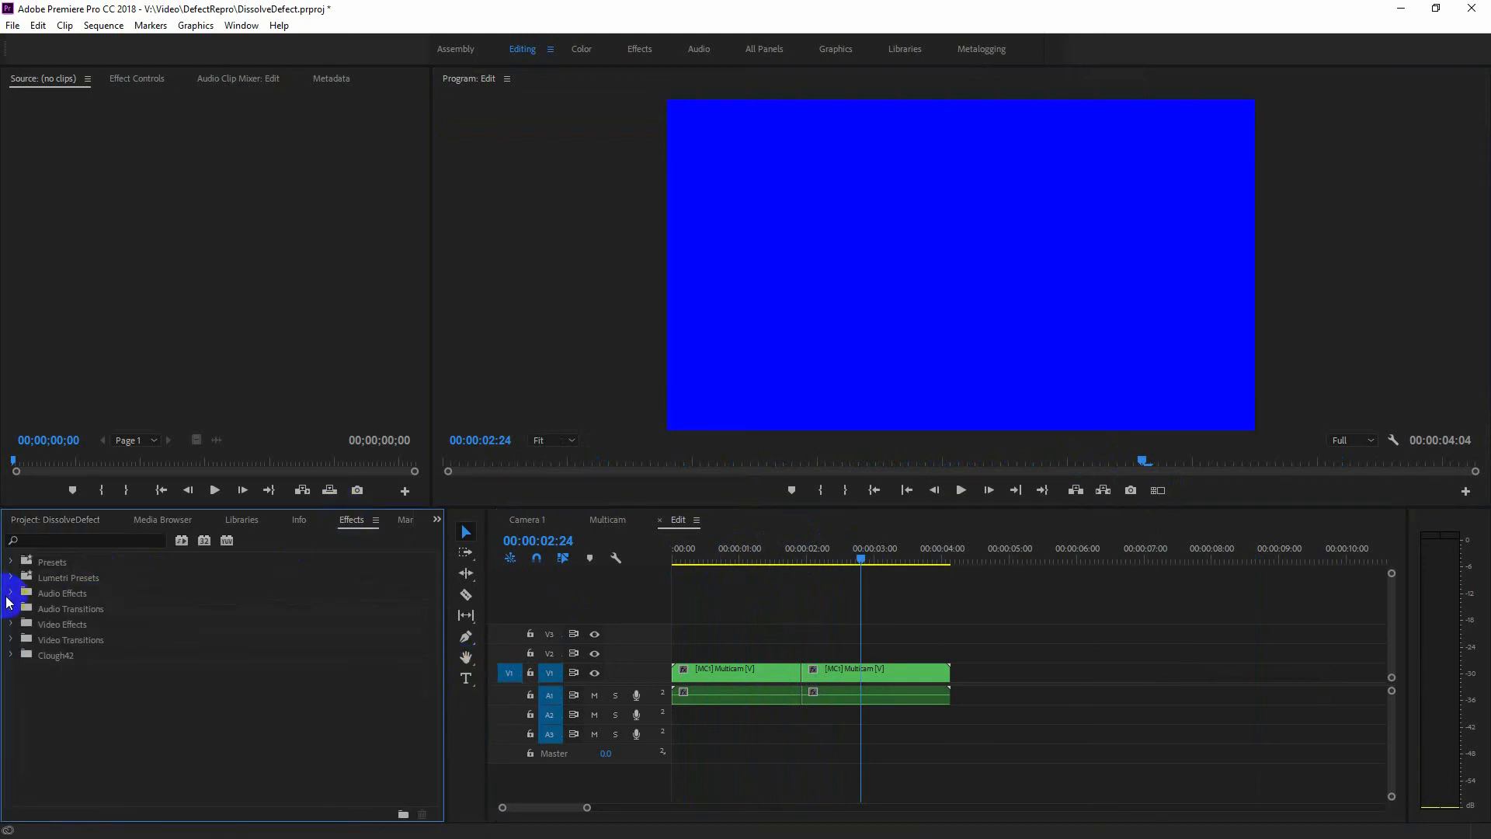
{"action": "left_click", "coordinate": [10, 639]}
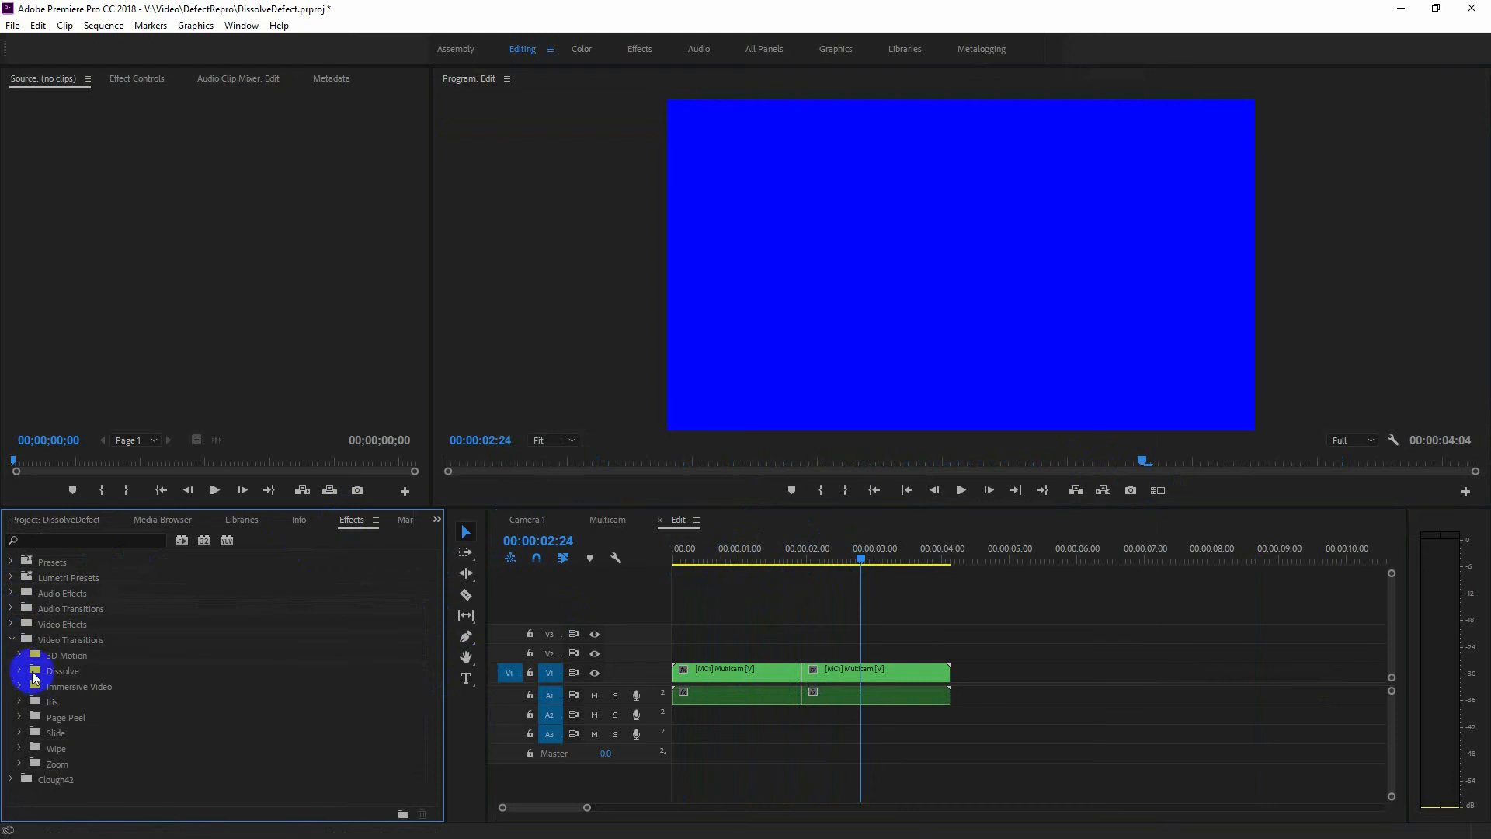
{"action": "left_click", "coordinate": [19, 673]}
{"action": "left_click_drag", "start_coordinate": [73, 700], "coordinate": [800, 677]}
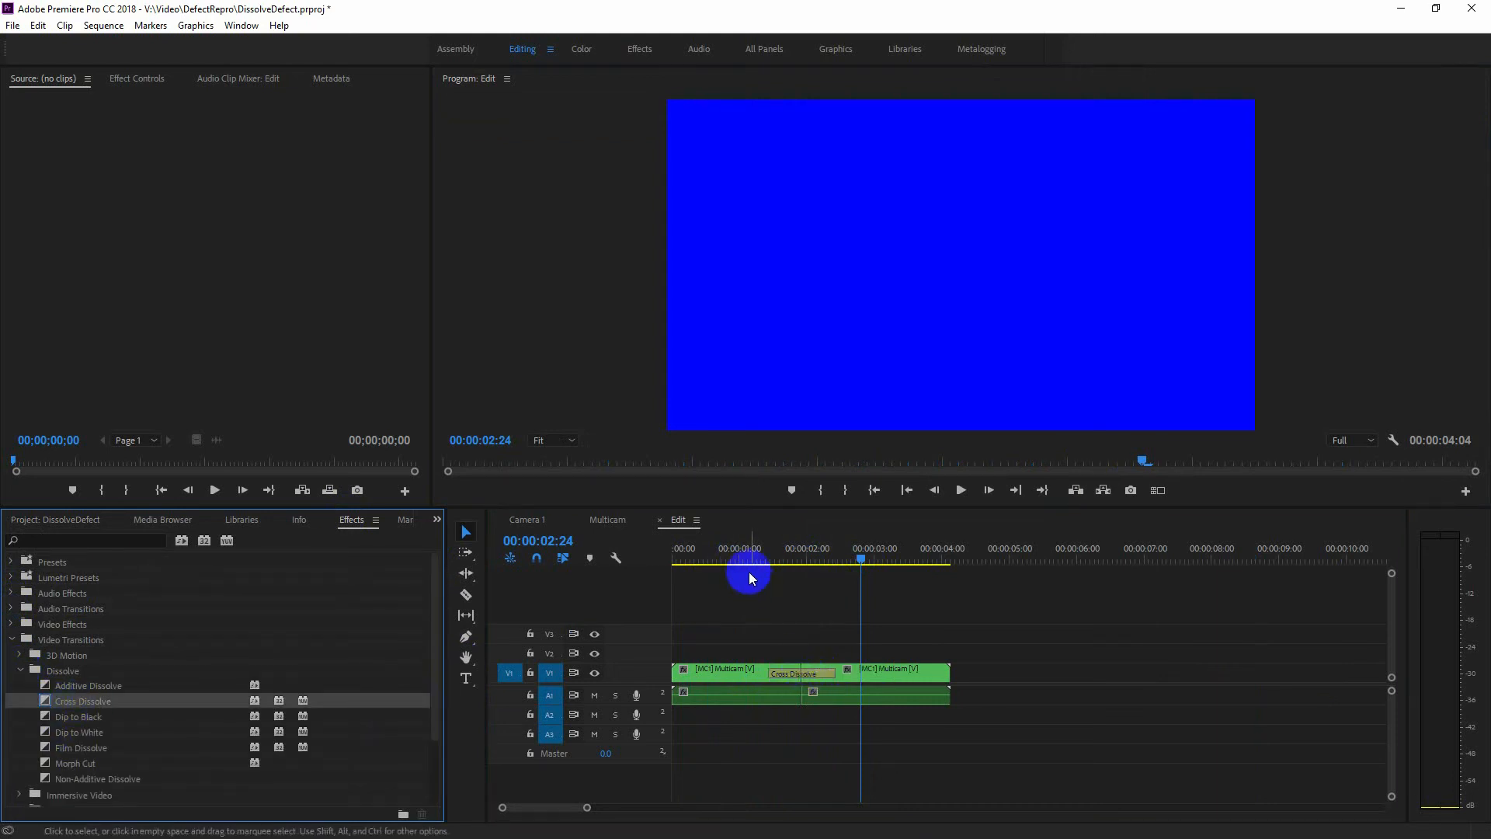
{"action": "left_click", "coordinate": [753, 561]}
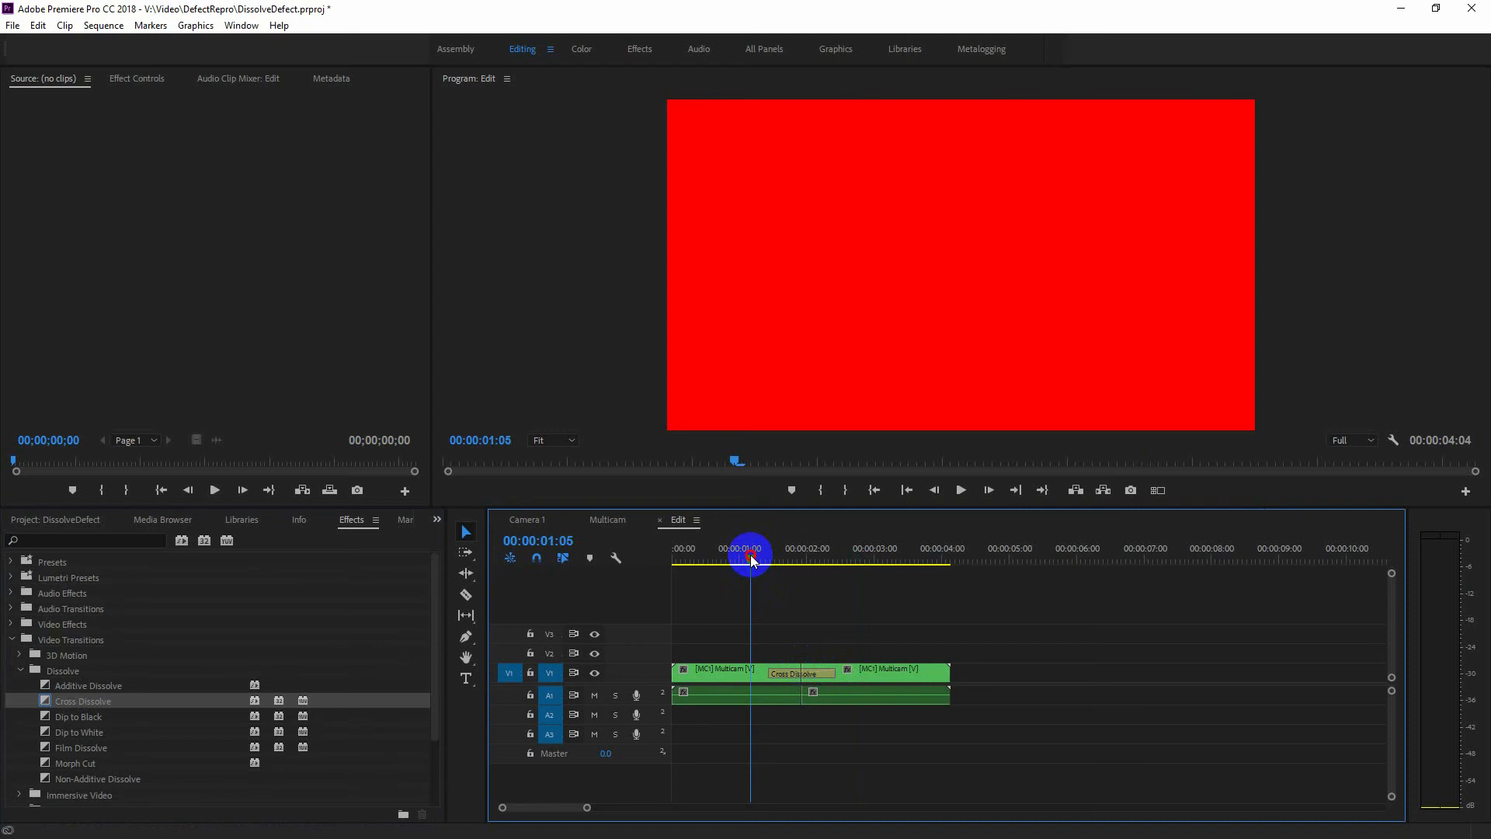
{"action": "mouse_move", "coordinate": [752, 561]}
{"action": "left_mouse_down"}
{"action": "mouse_move", "coordinate": [851, 583]}
{"action": "mouse_move", "coordinate": [763, 588]}
{"action": "mouse_move", "coordinate": [769, 561]}
{"action": "mouse_move", "coordinate": [792, 558]}
{"action": "mouse_move", "coordinate": [839, 566]}
{"action": "mouse_move", "coordinate": [771, 572]}
{"action": "mouse_move", "coordinate": [842, 572]}
{"action": "mouse_move", "coordinate": [765, 581]}
{"action": "left_mouse_up"}
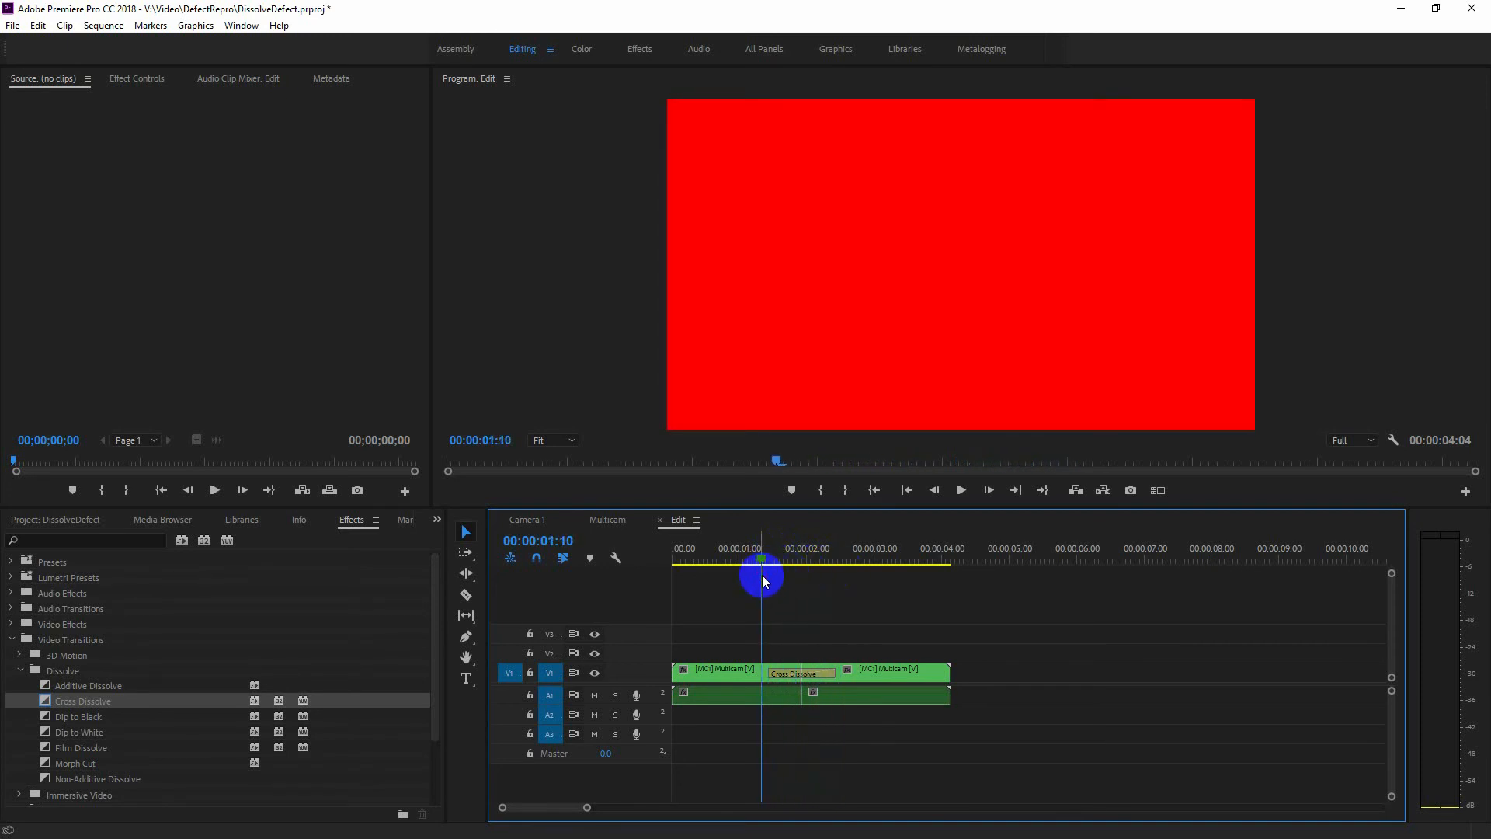
{"action": "left_click", "coordinate": [13, 25]}
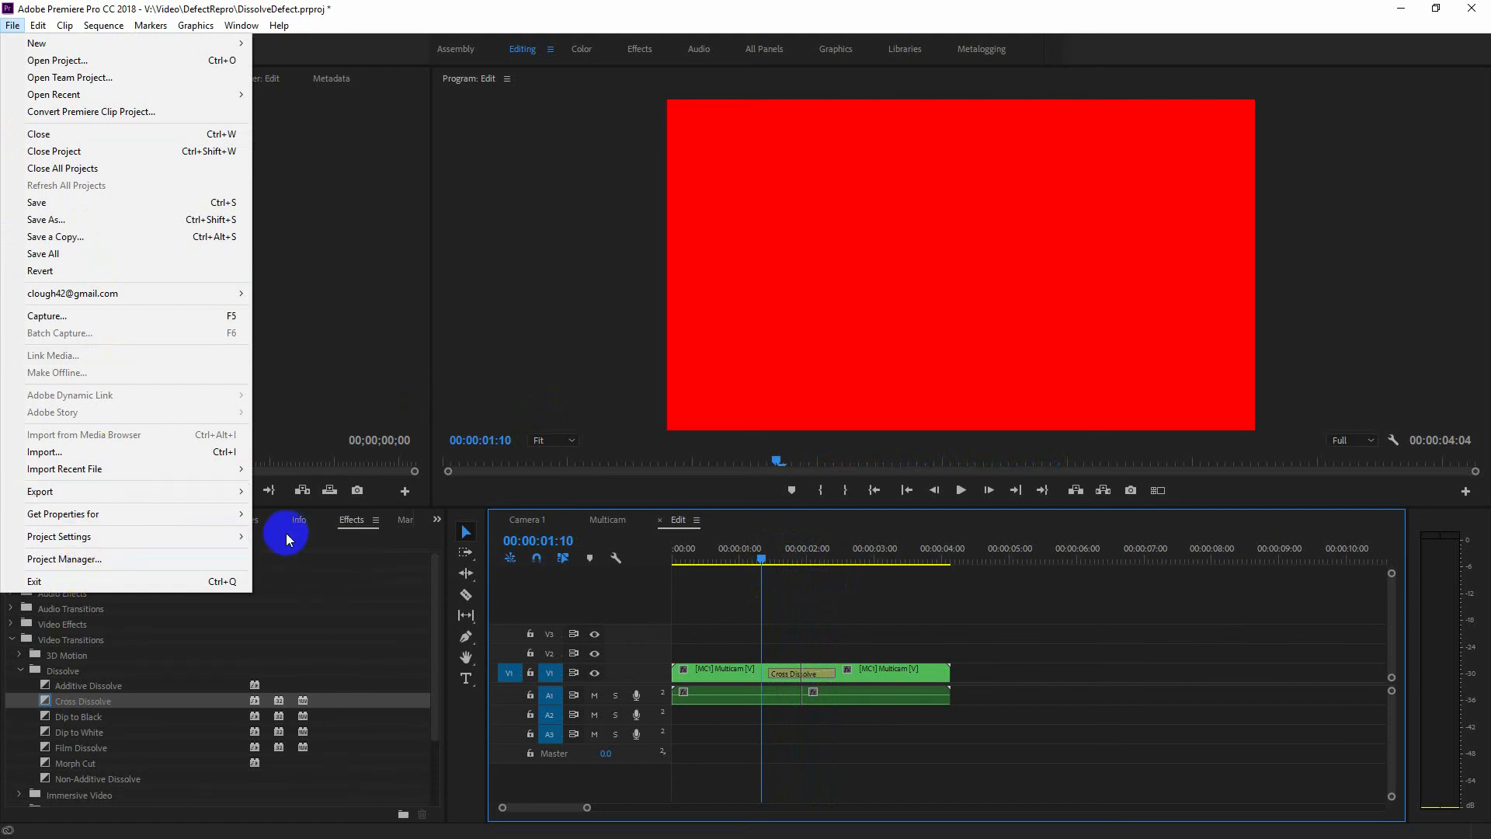
{"action": "left_click", "coordinate": [135, 558]}
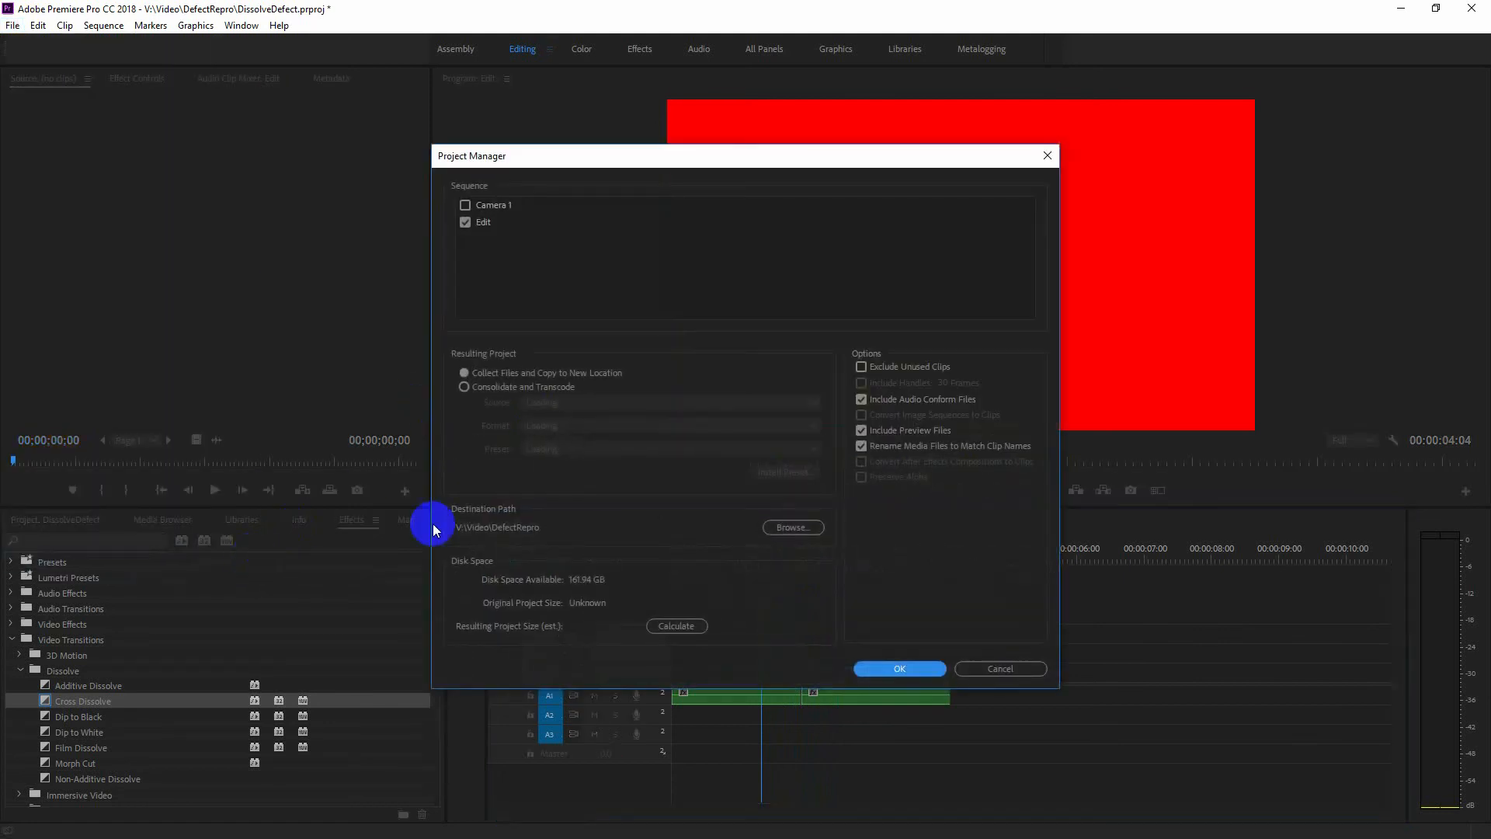
{"action": "left_click", "coordinate": [985, 662]}
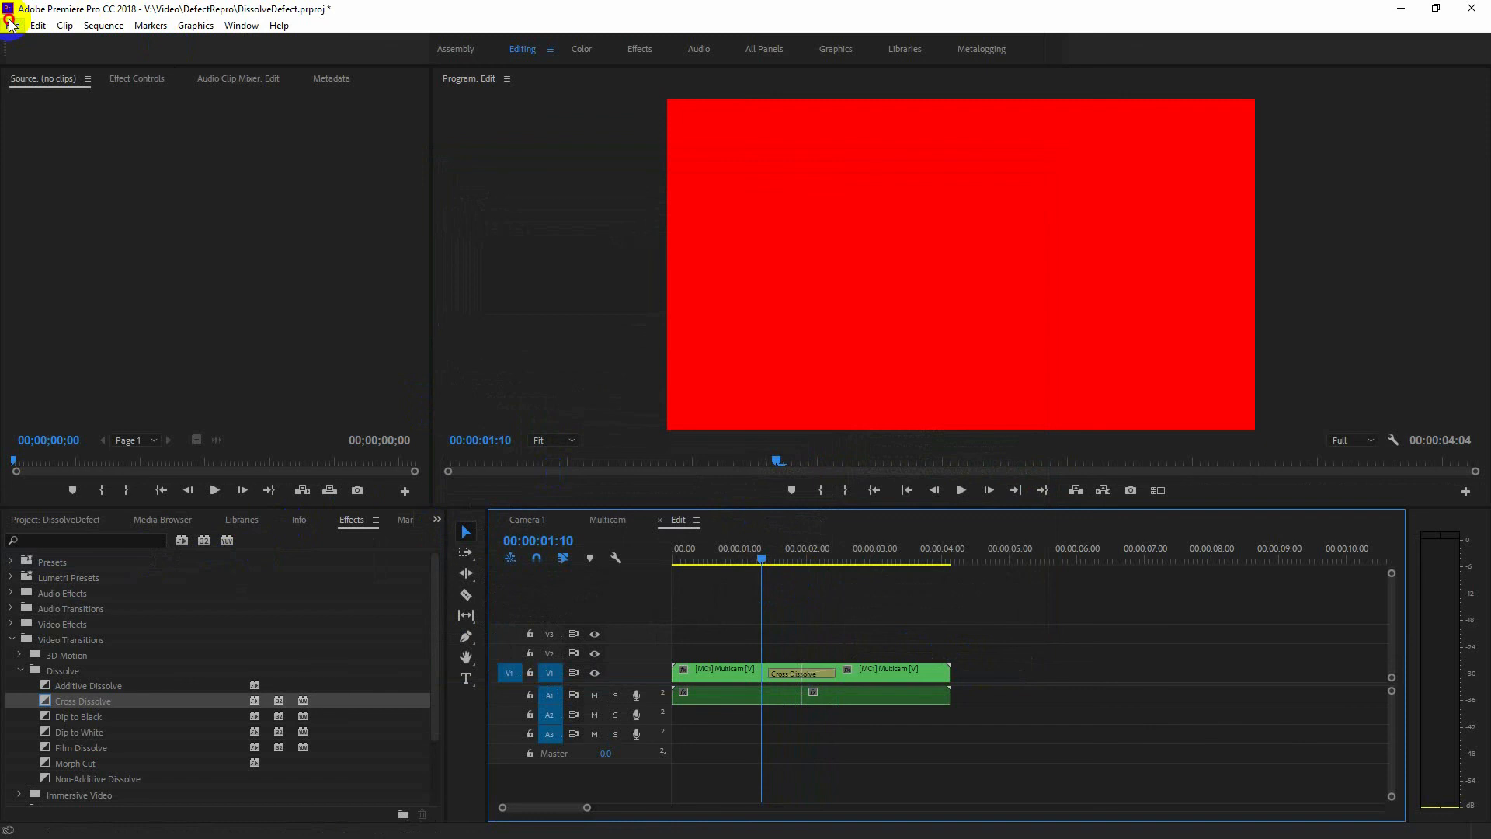
Set the project's renderer to Mercury Playback Engine Software Only and scrub the Edit sequence around the start of the Cross Dissolve.
{"action": "left_click", "coordinate": [11, 25]}
{"action": "left_click", "coordinate": [260, 539]}
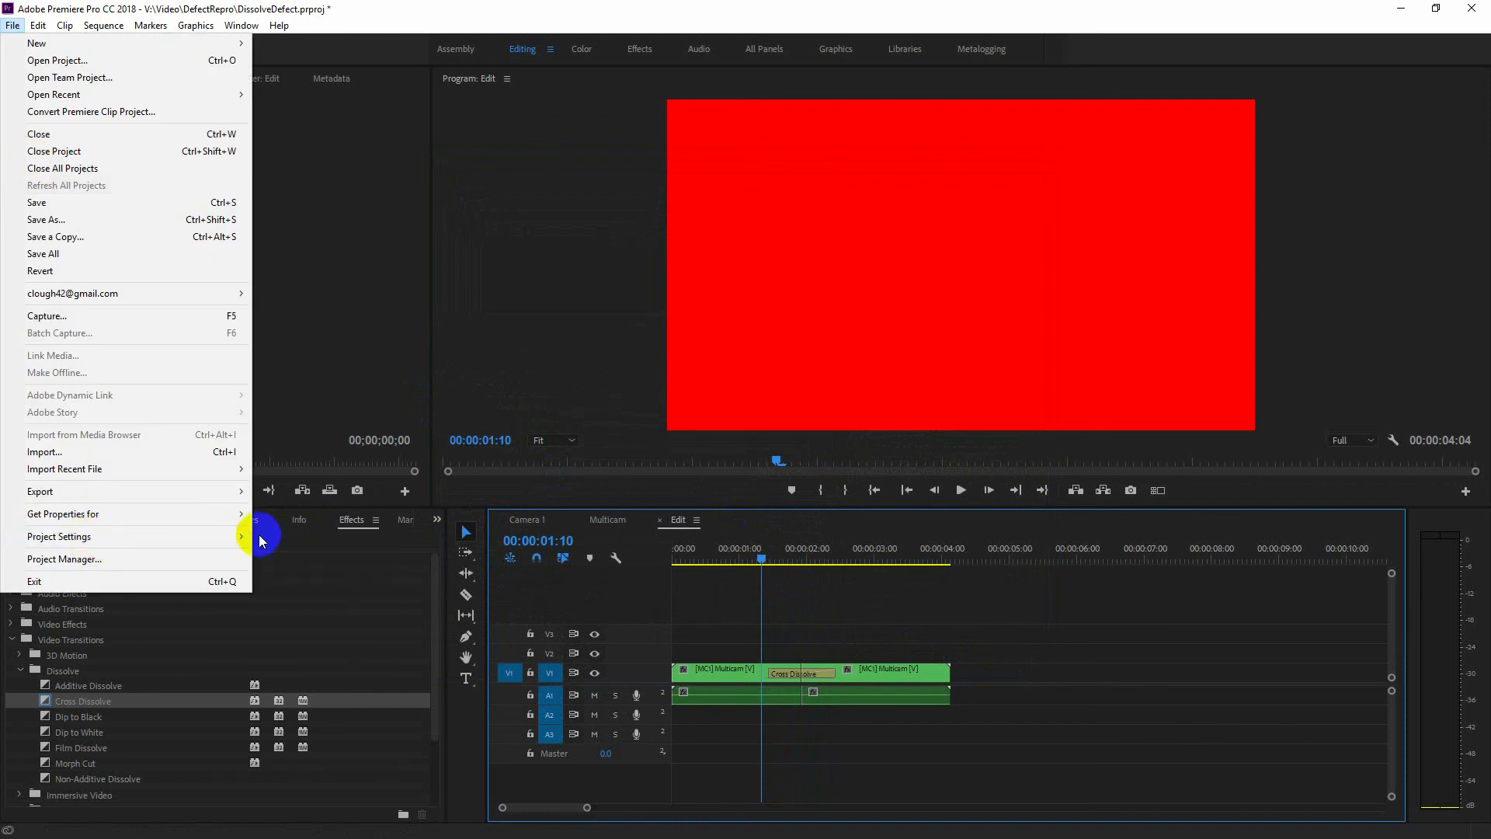
{"action": "left_click", "coordinate": [284, 536]}
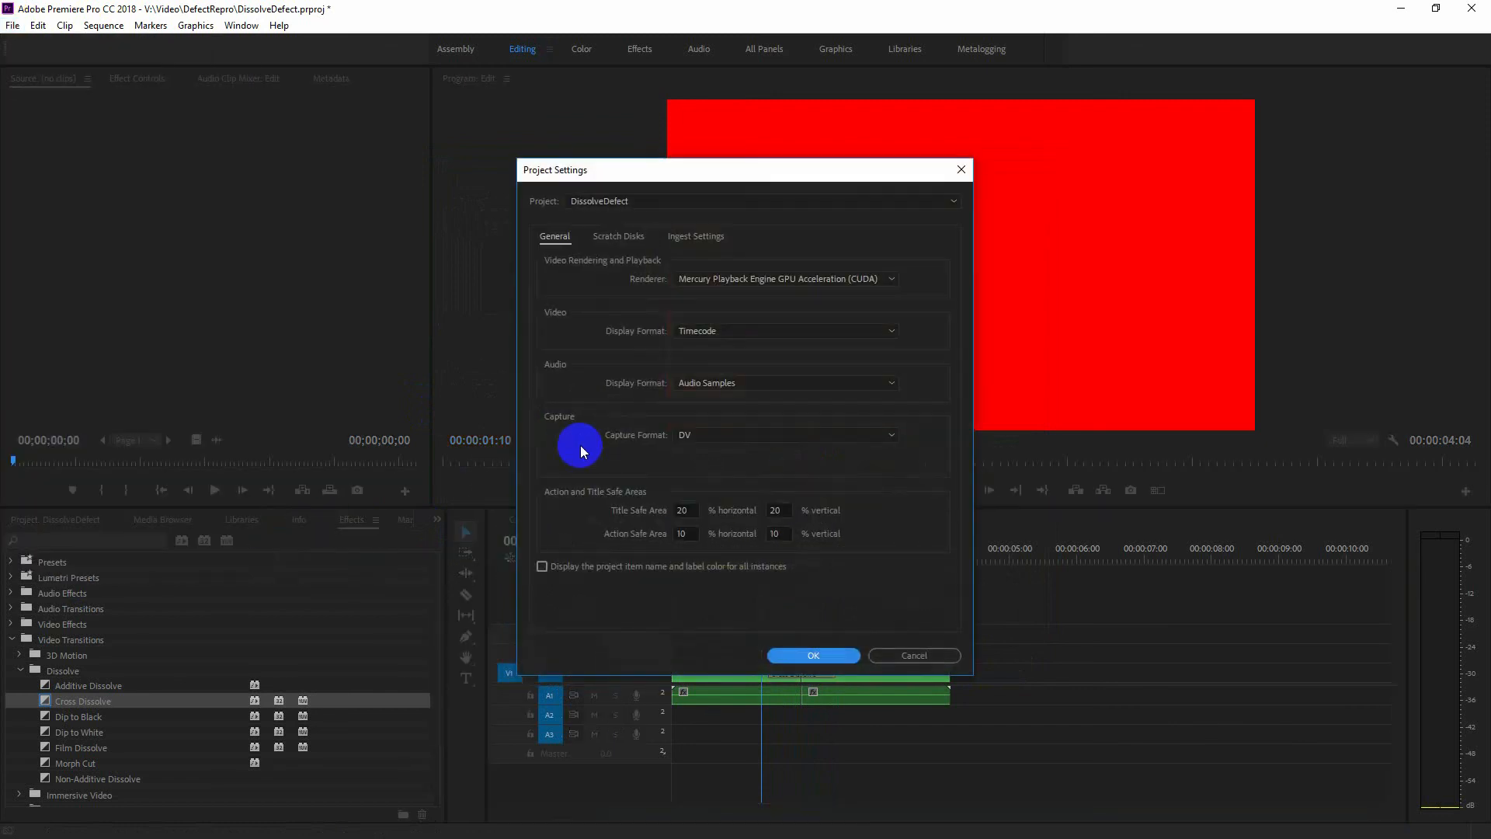
{"action": "left_click", "coordinate": [703, 283]}
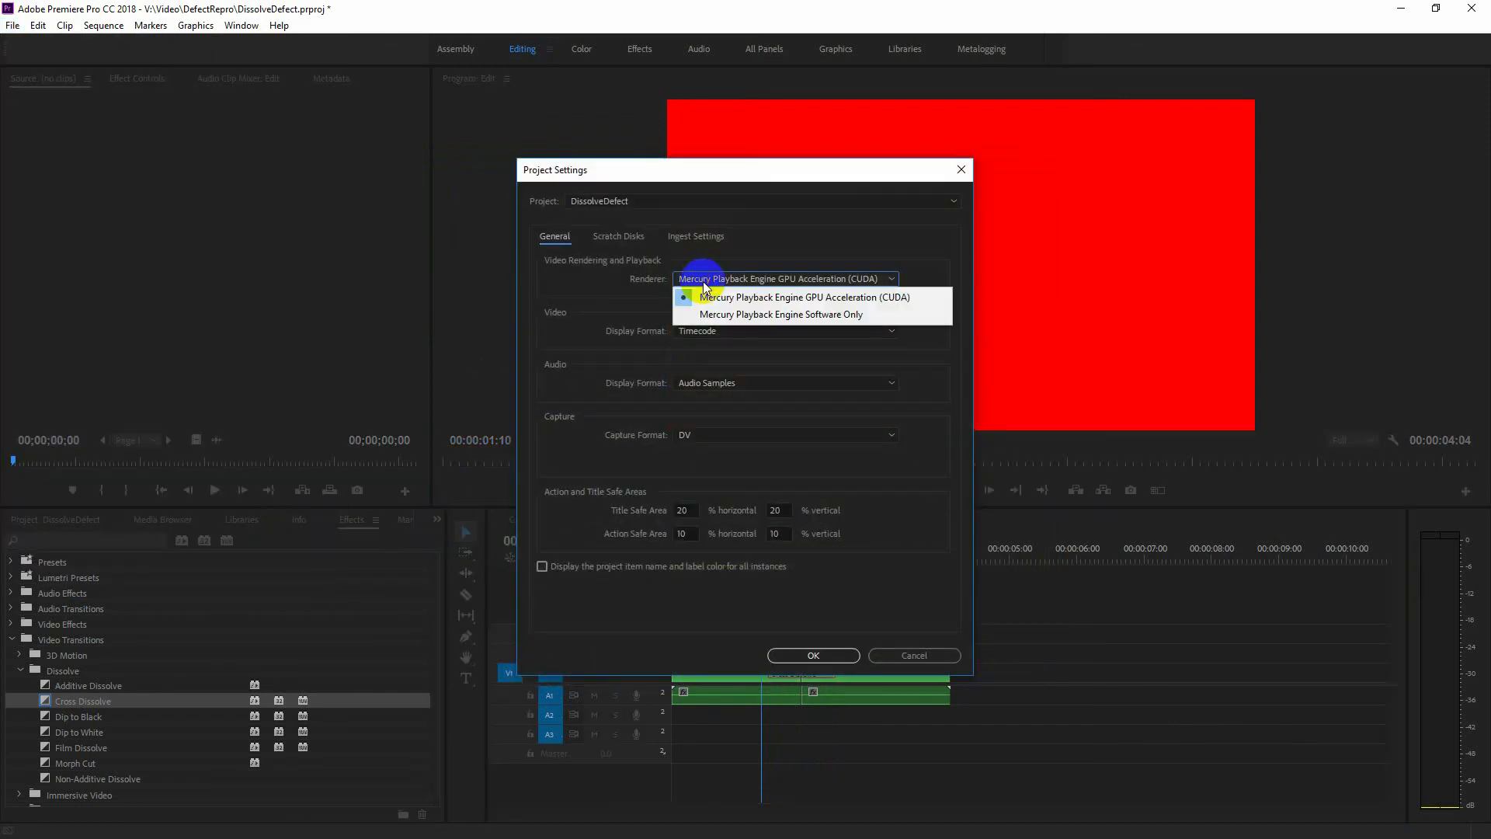
{"action": "left_click", "coordinate": [774, 314]}
{"action": "left_click", "coordinate": [812, 655]}
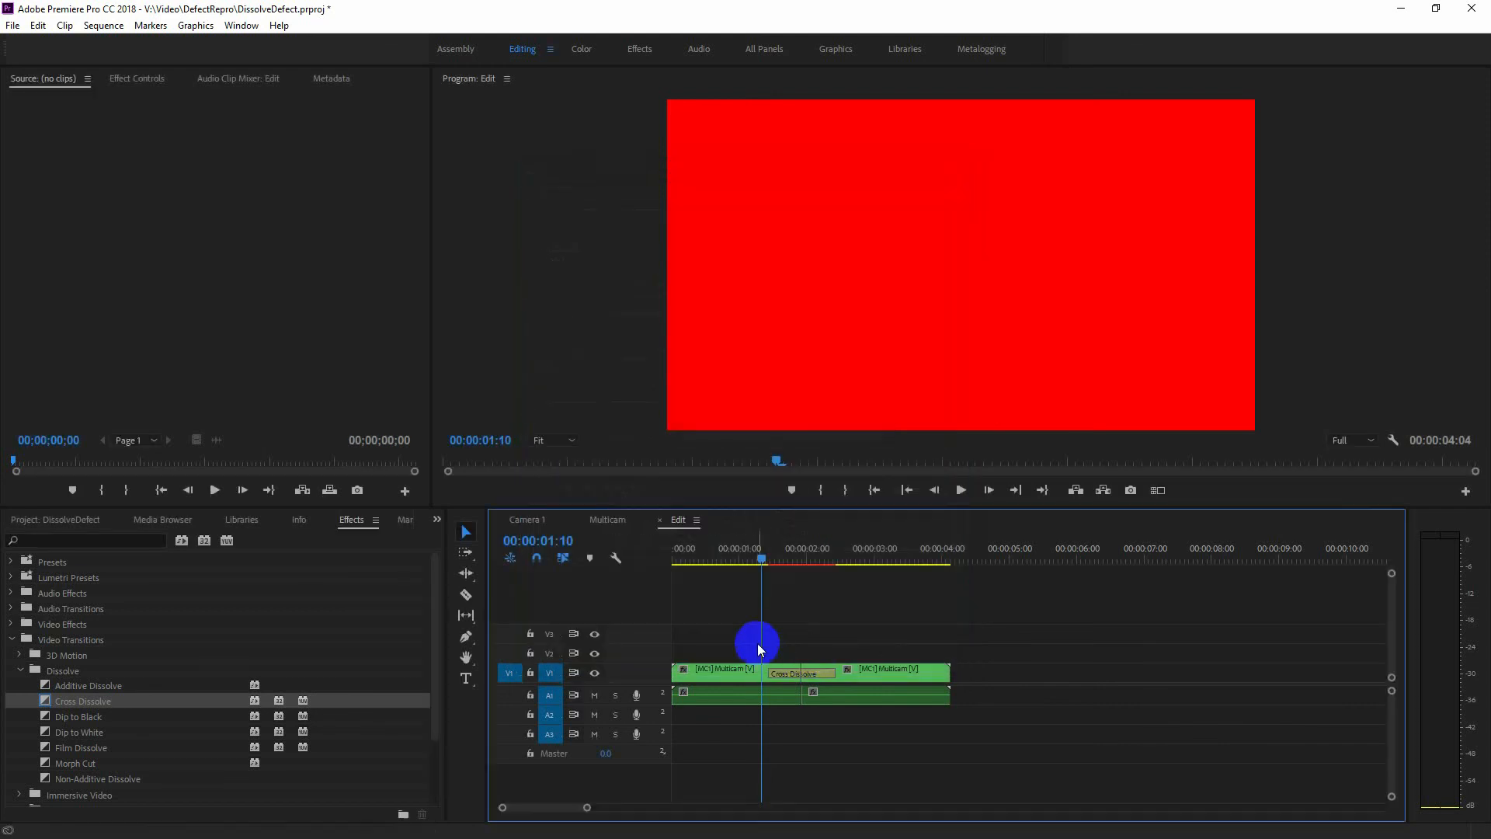
{"action": "mouse_move", "coordinate": [761, 561]}
{"action": "left_mouse_down"}
{"action": "mouse_move", "coordinate": [837, 561]}
{"action": "mouse_move", "coordinate": [762, 570]}
{"action": "left_mouse_up"}
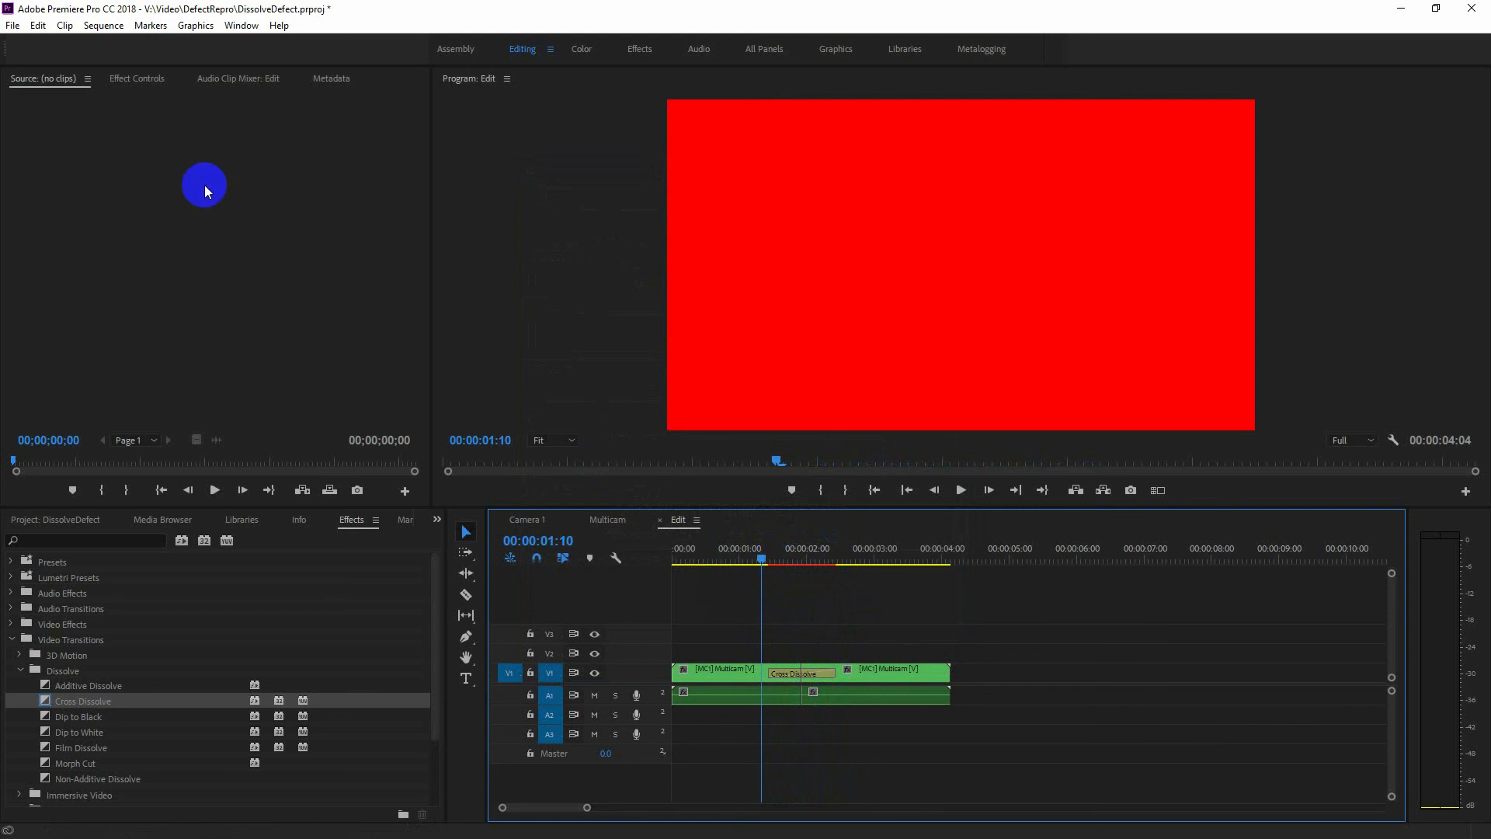
Set the project's renderer to Mercury Playback Engine GPU Acceleration (CUDA), scrub around the Cross Dissolve, and return the playhead to the sequence start.
{"action": "left_click", "coordinate": [12, 26]}
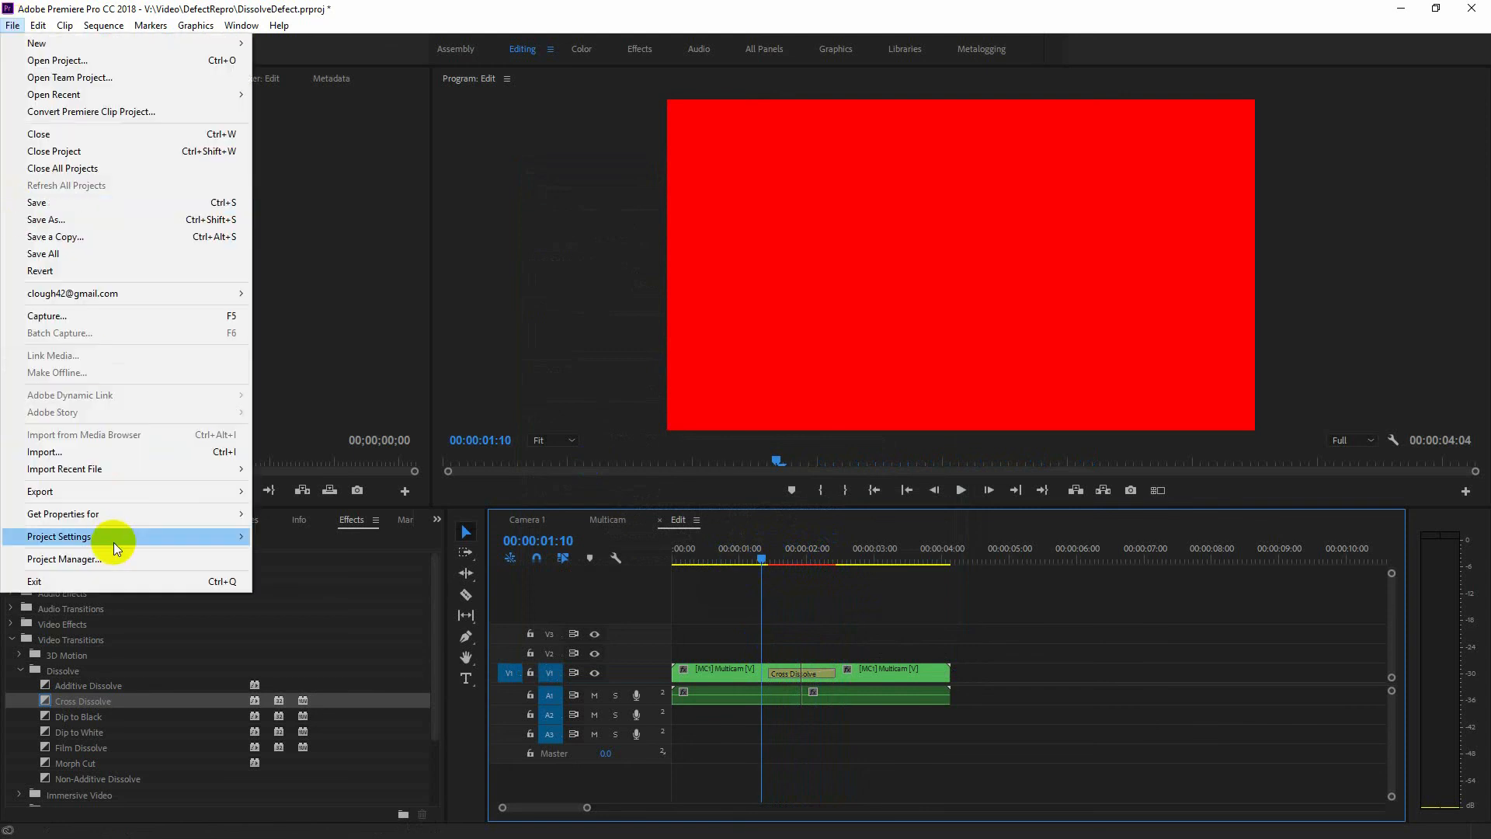
{"action": "mouse_move", "coordinate": [114, 543]}
{"action": "left_click", "coordinate": [294, 537]}
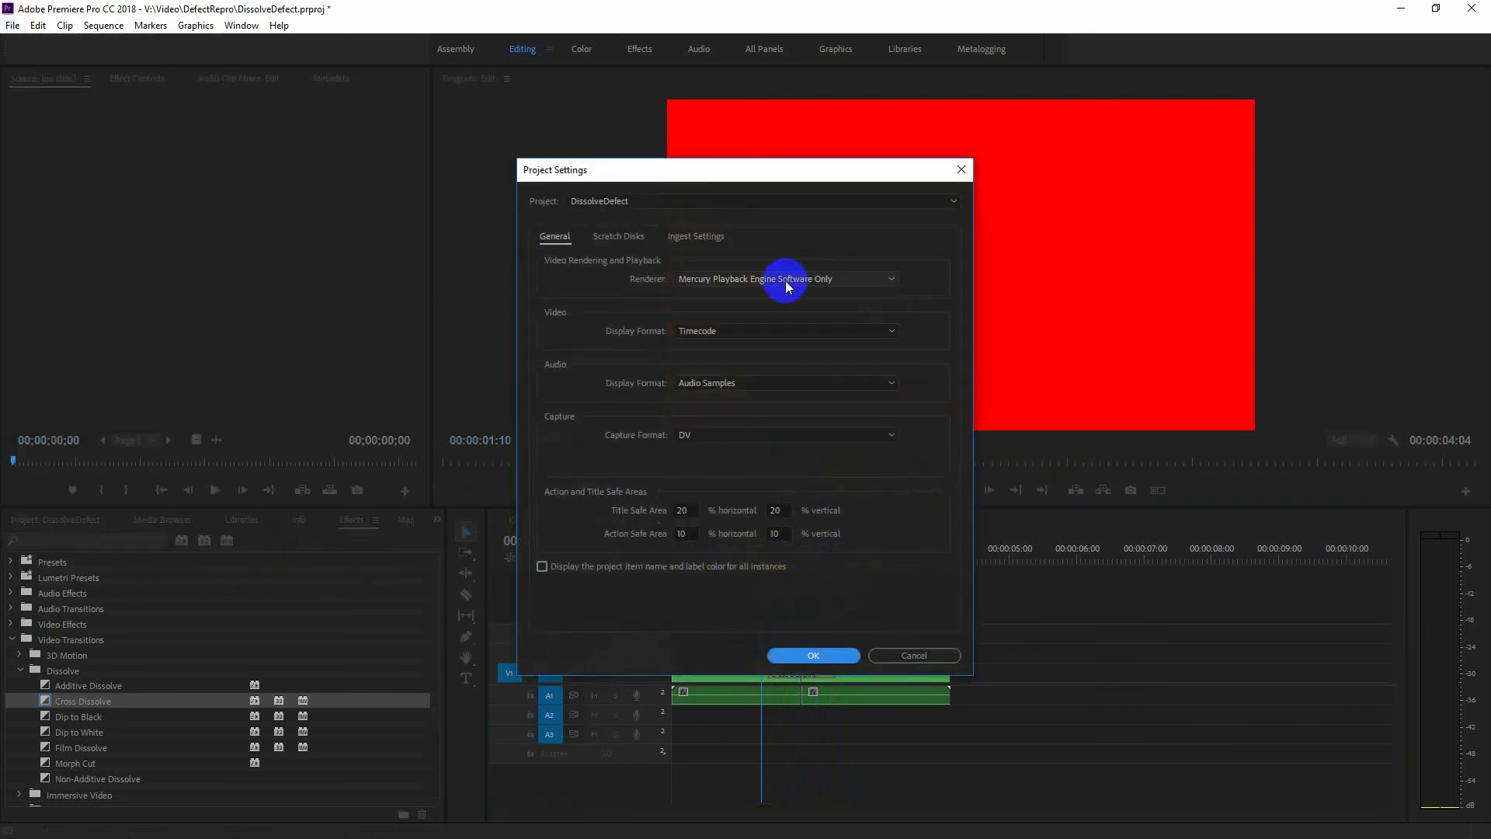
{"action": "left_click", "coordinate": [787, 279]}
{"action": "left_click", "coordinate": [794, 297]}
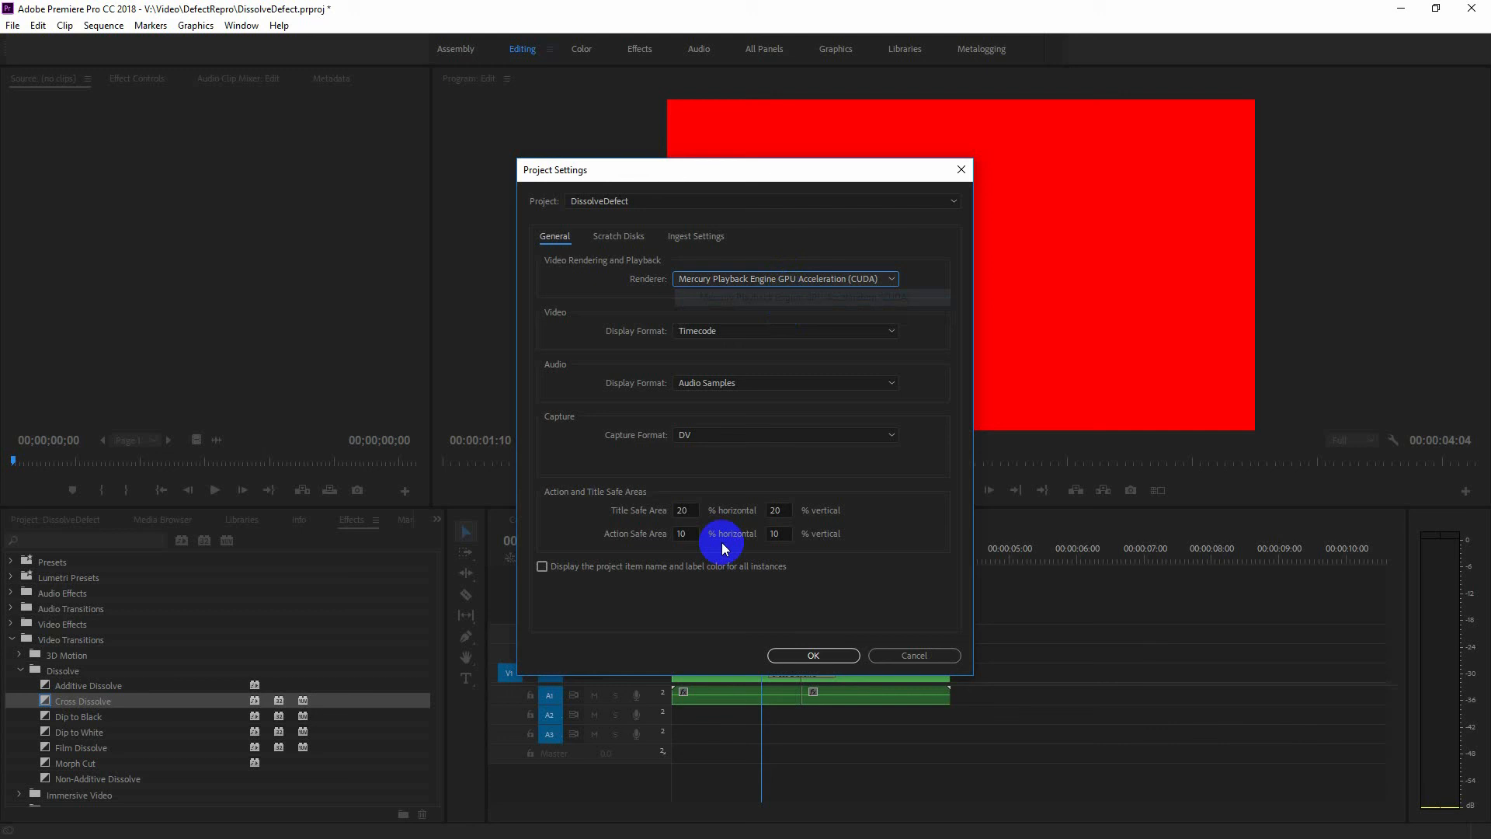
{"action": "left_click", "coordinate": [811, 655]}
{"action": "mouse_move", "coordinate": [765, 560]}
{"action": "left_mouse_down"}
{"action": "mouse_move", "coordinate": [853, 565]}
{"action": "mouse_move", "coordinate": [759, 564]}
{"action": "mouse_move", "coordinate": [843, 567]}
{"action": "mouse_move", "coordinate": [761, 577]}
{"action": "left_mouse_up"}
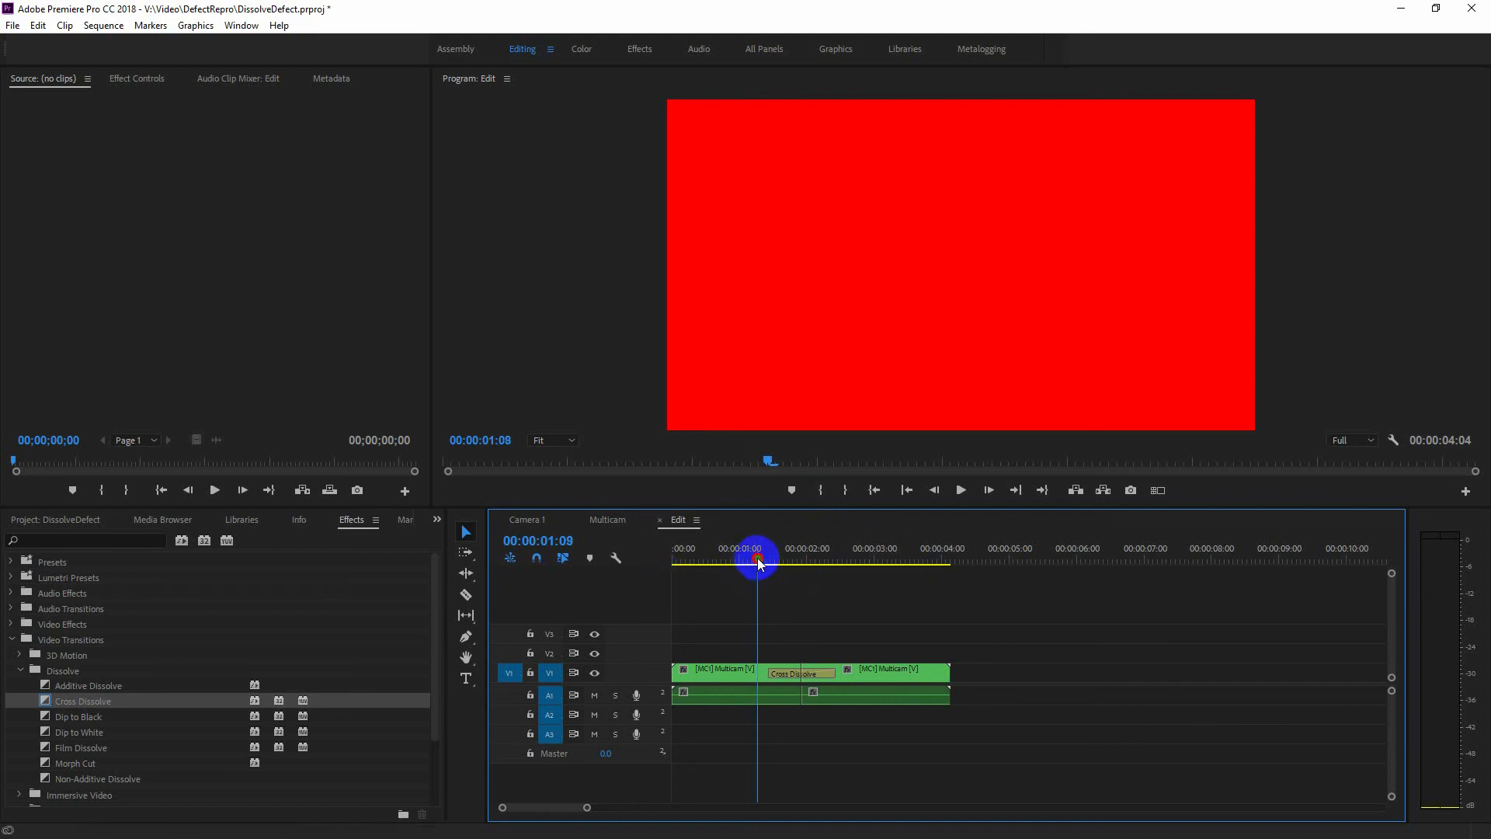
{"action": "left_click_drag", "start_coordinate": [759, 561], "coordinate": [669, 588]}
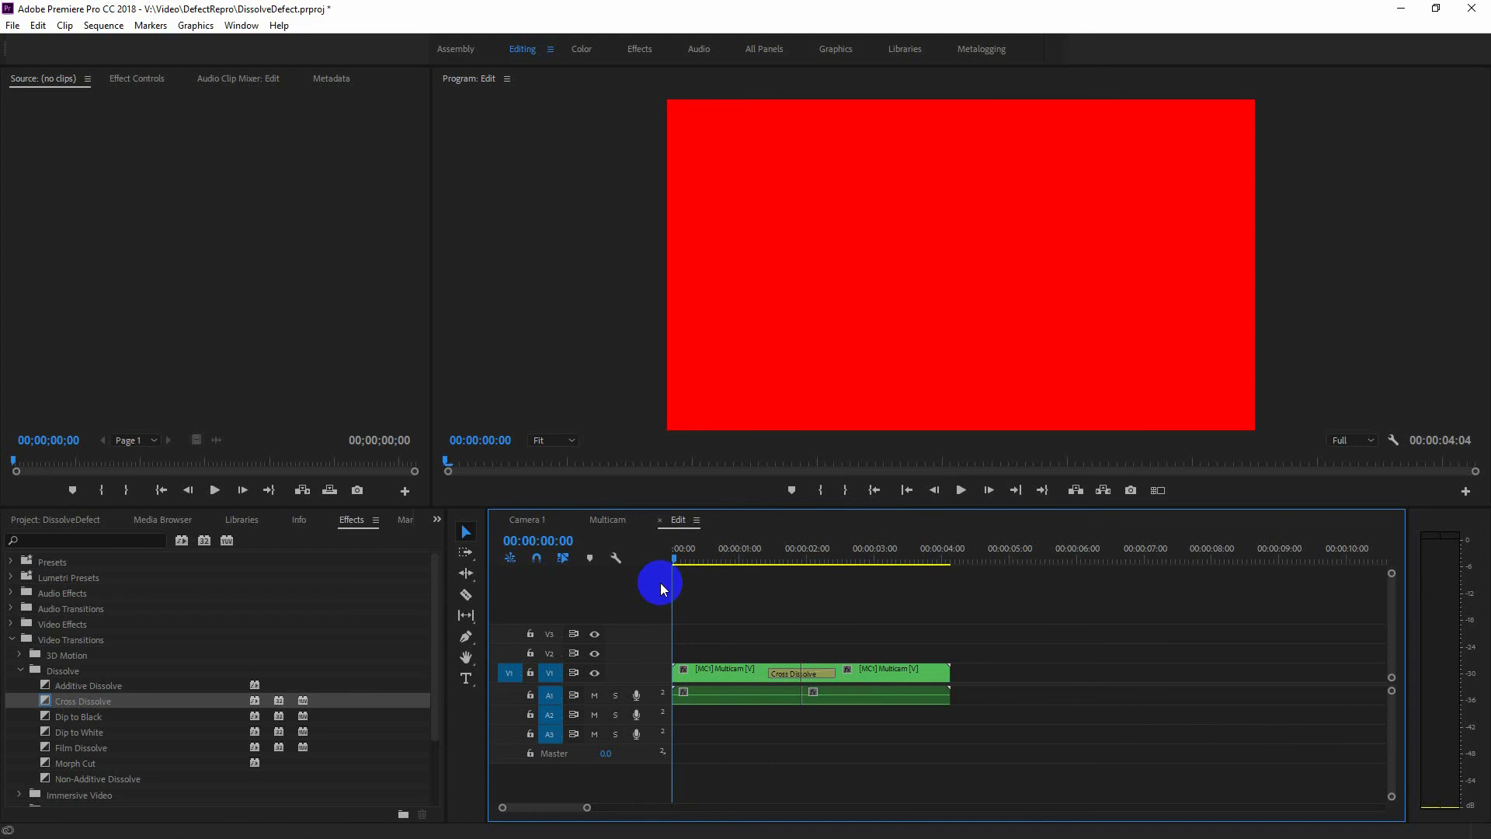